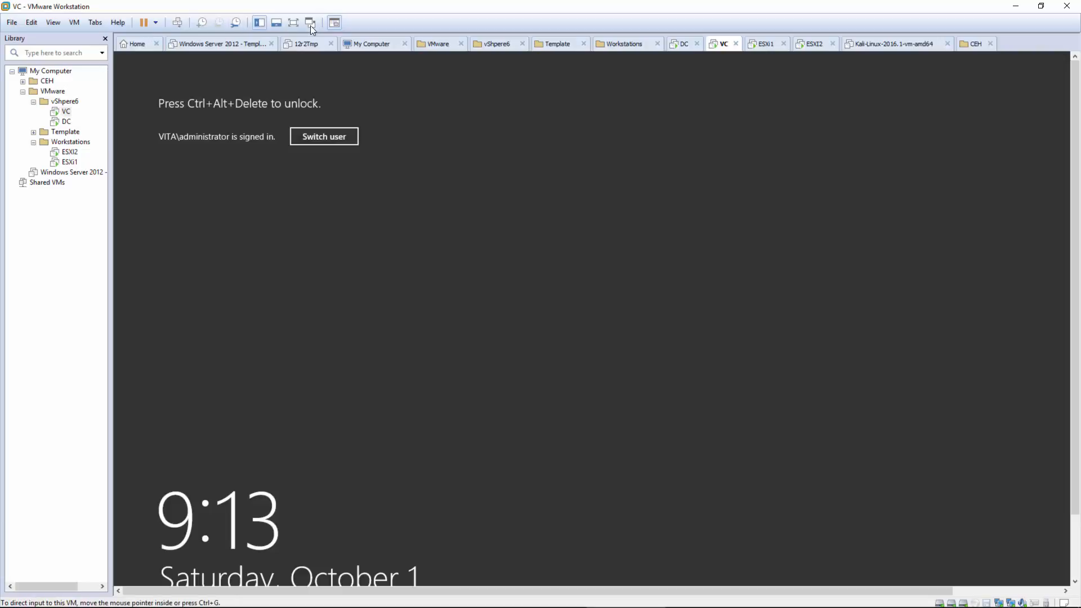
- Unlock the VC virtual machine's Windows session with the administrator password
left_click(179, 25)
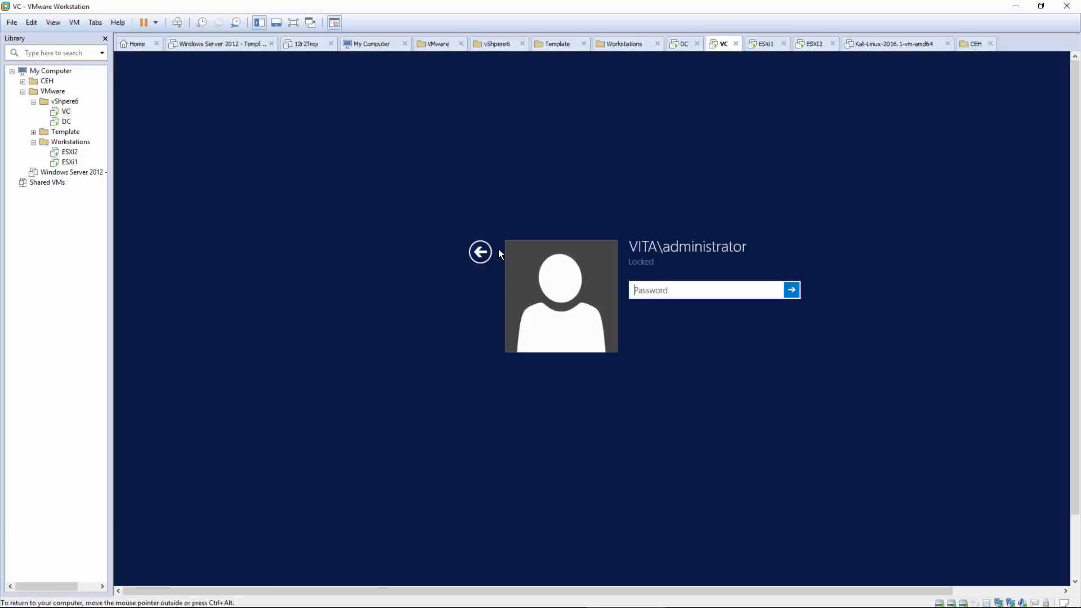
type("P@ssw0rd123")
key("Return")
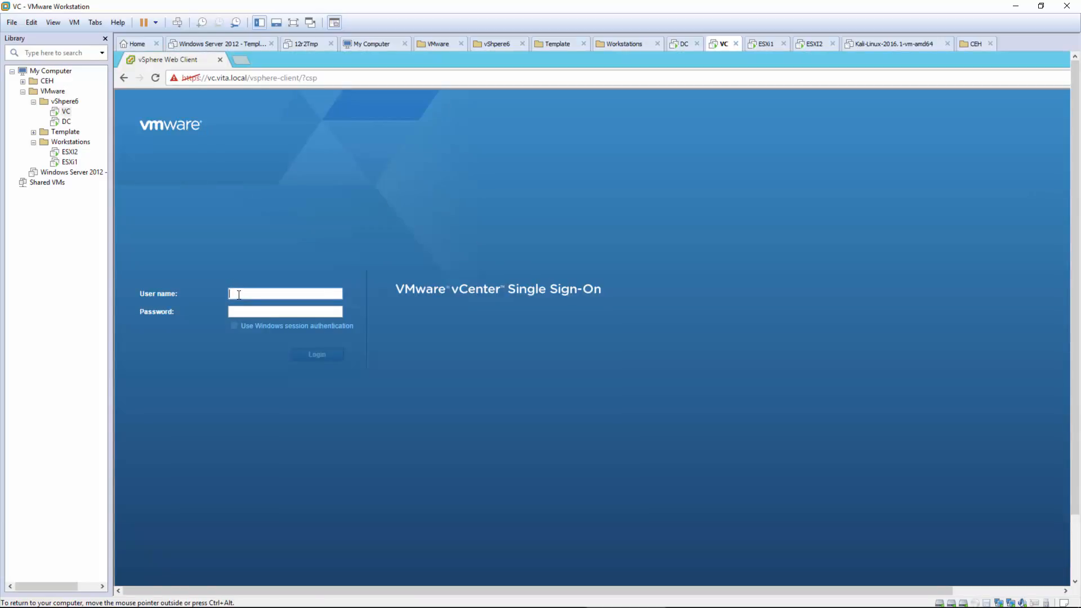
- Sign in to vCenter with the SSO administrator account and password, retyping a mistyped password
type("administrator@vsphere.l")
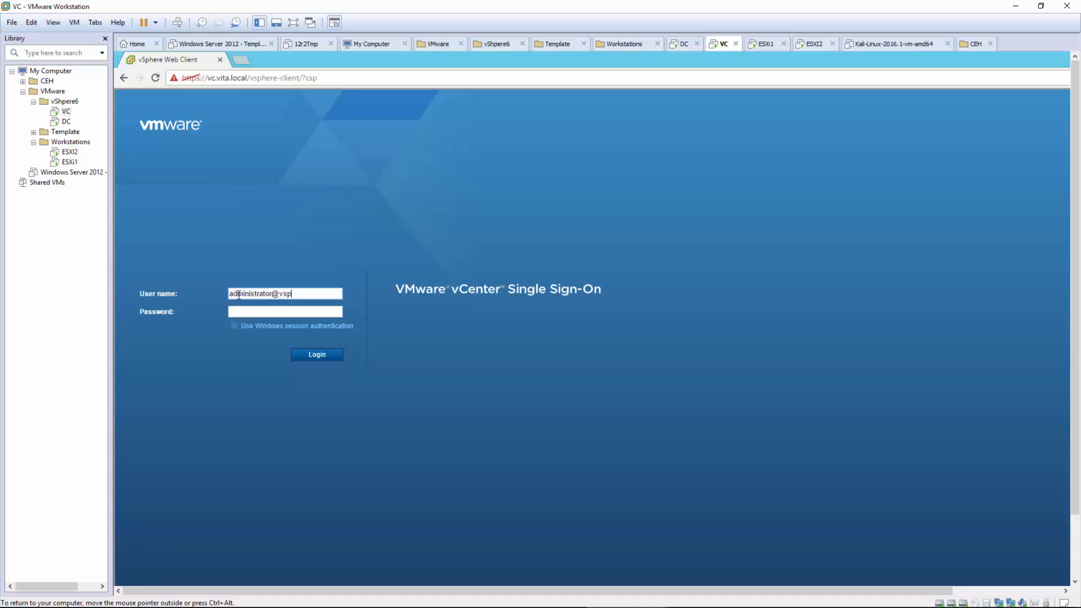
type("ocal")
key("Tab")
type("•••••••")
left_click_drag(308, 312, 202, 311)
type("VMware1!••")
left_click(312, 354)
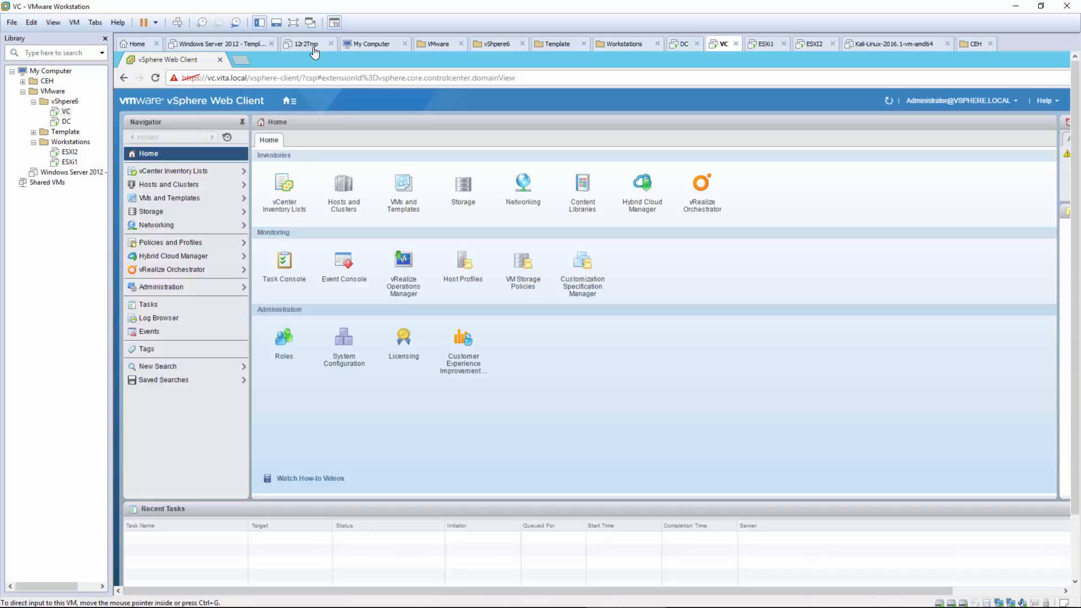
- Make the VM full screen and show esxi1's virtual switches under Hosts and Clusters
left_click(293, 22)
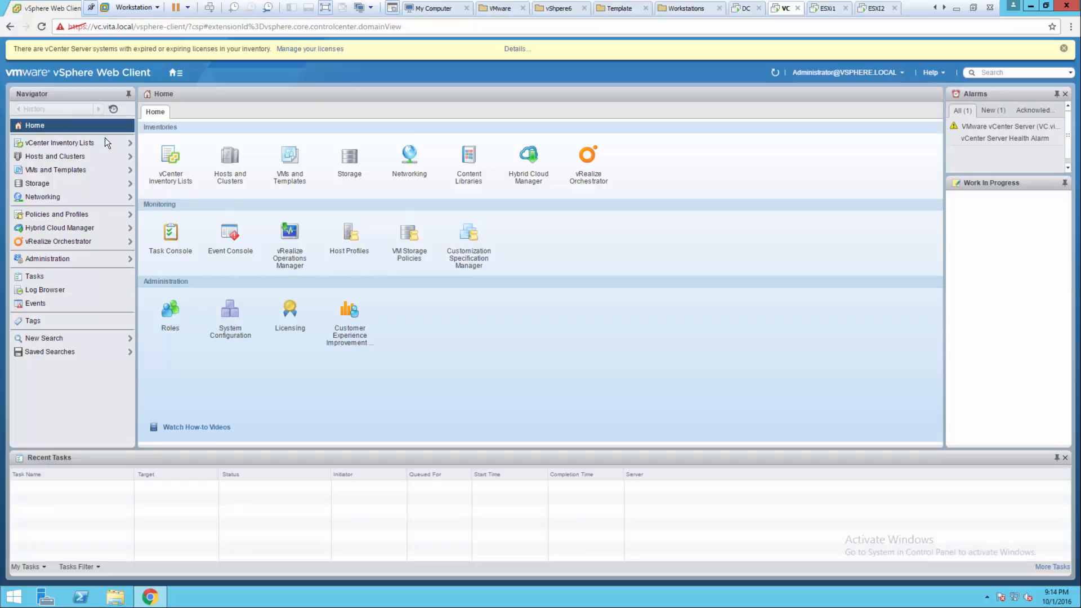
left_click(231, 163)
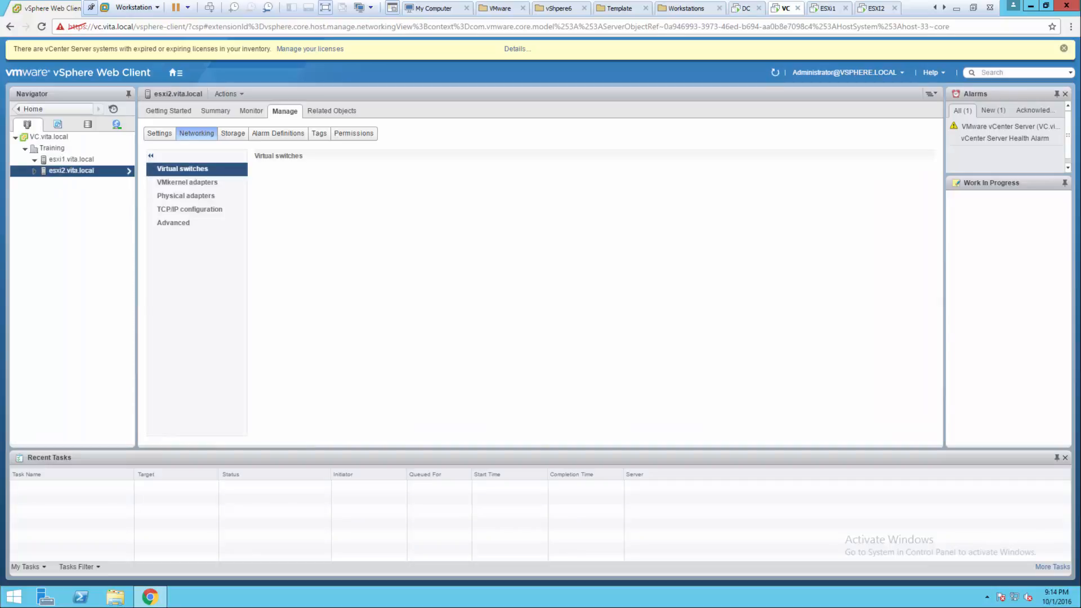
left_click(72, 159)
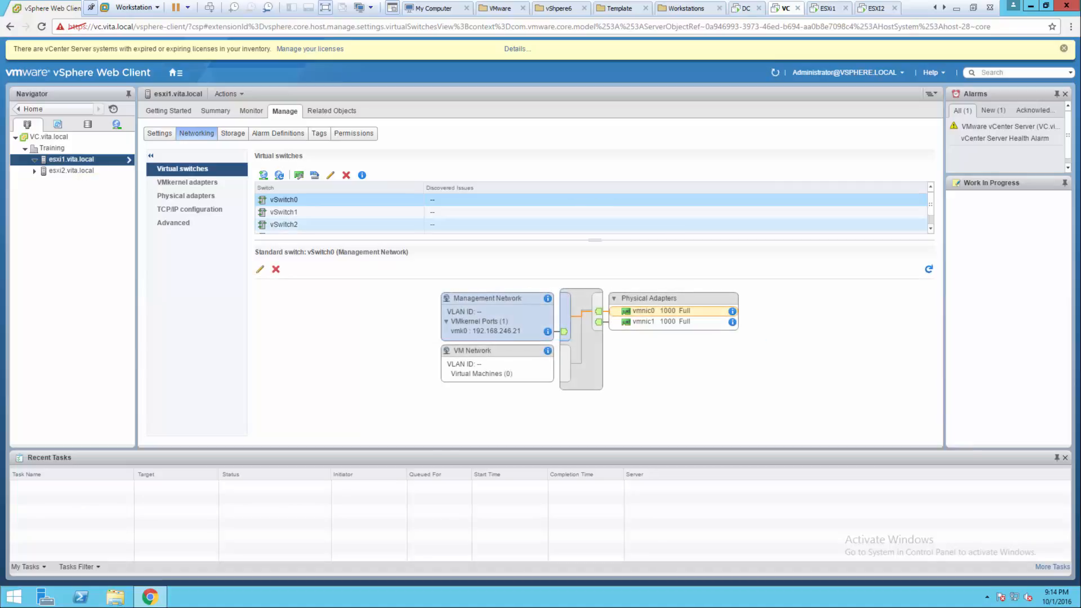
scroll(372, 212, "down", 1)
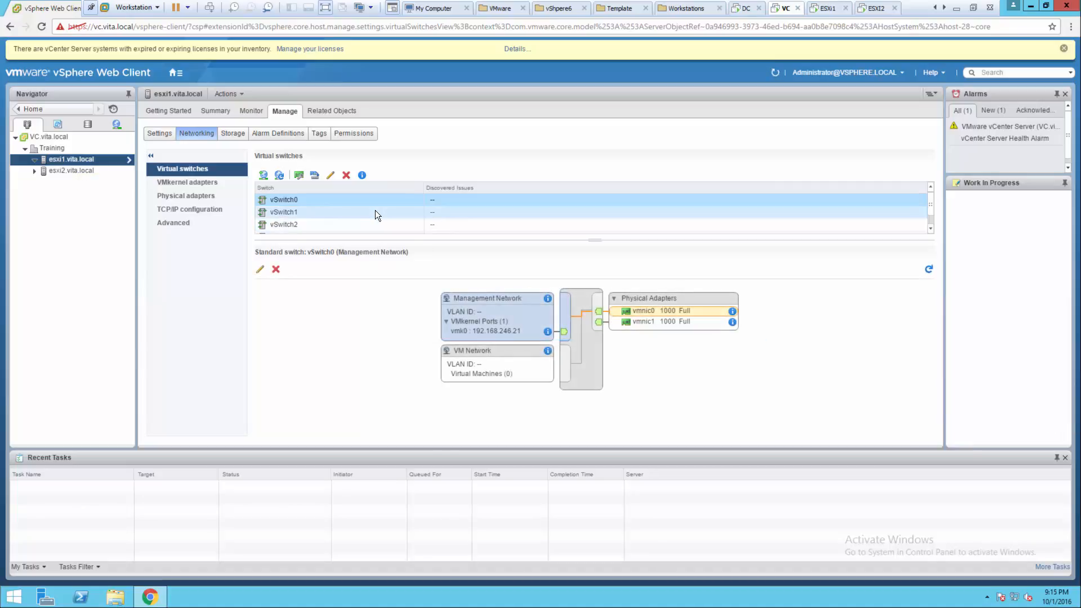
- Review vSwitch3's iSCSI1 port vmk3 and uplink vmnic4, then launch Add Host Networking
left_click(282, 221)
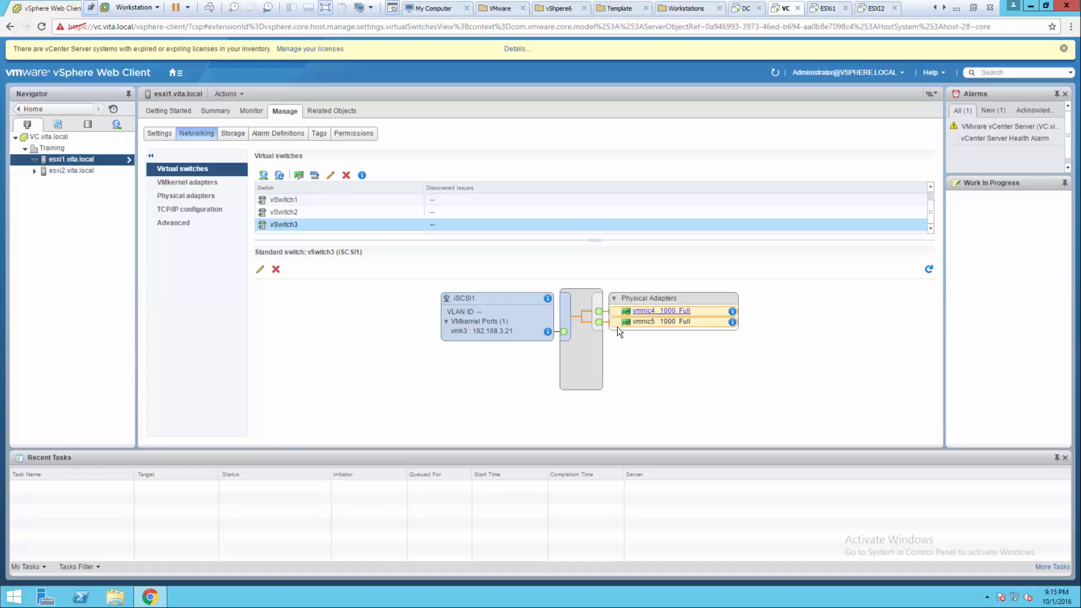
left_click(482, 332)
left_click(633, 310)
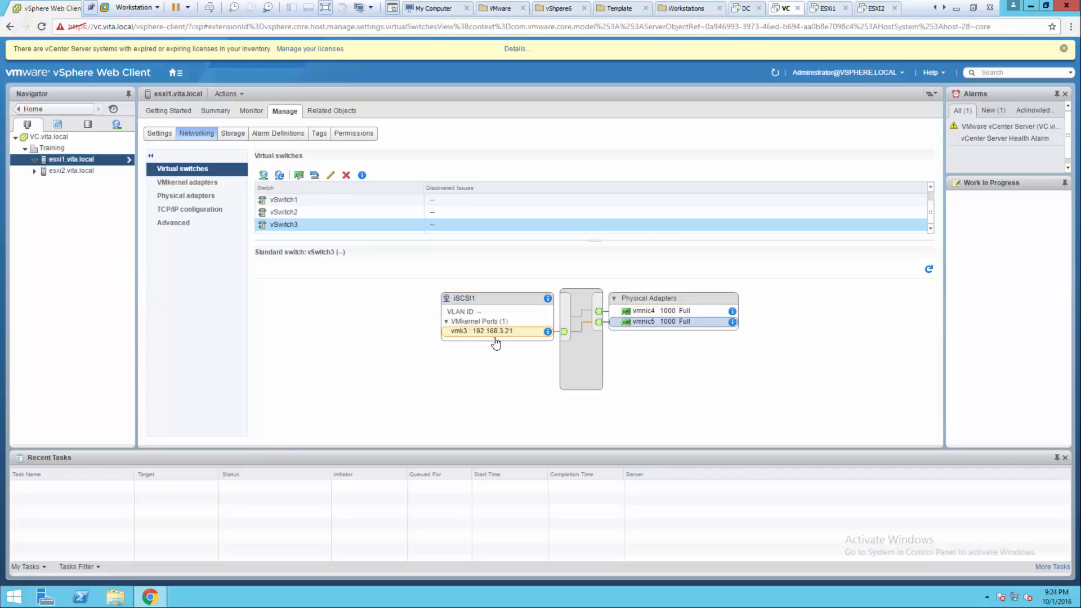
left_click(265, 178)
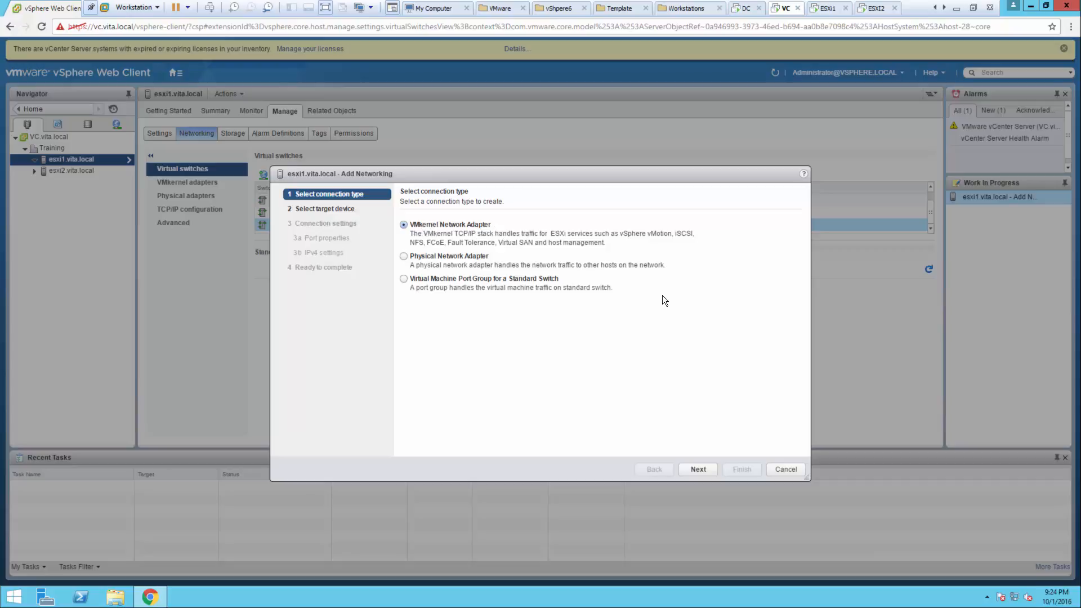
- Add a VMkernel adapter on existing vSwitch3 with the network label iSCSI2
left_click(699, 470)
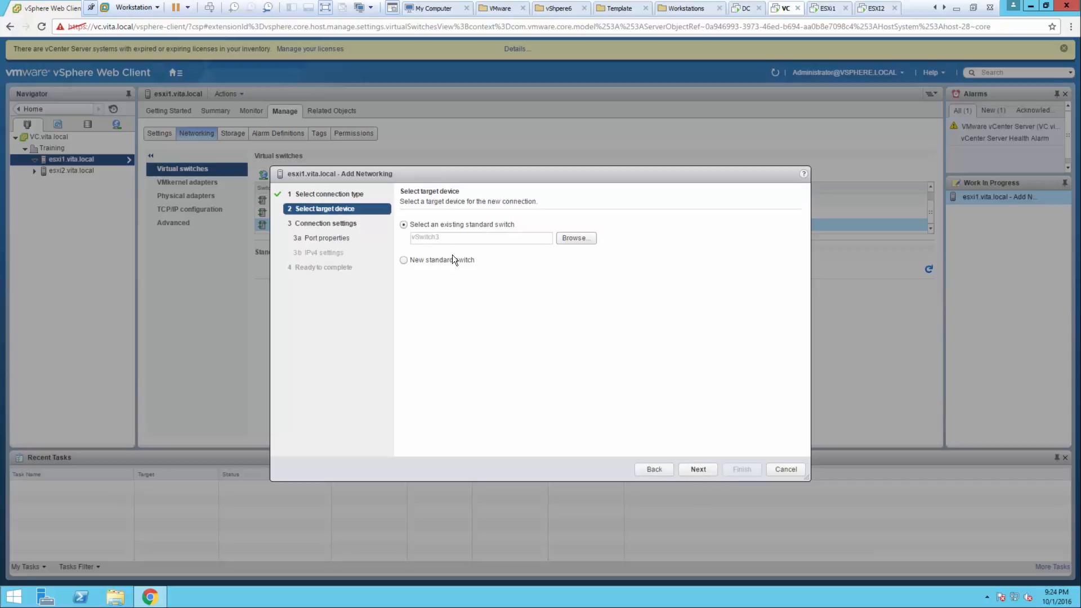
left_click(691, 469)
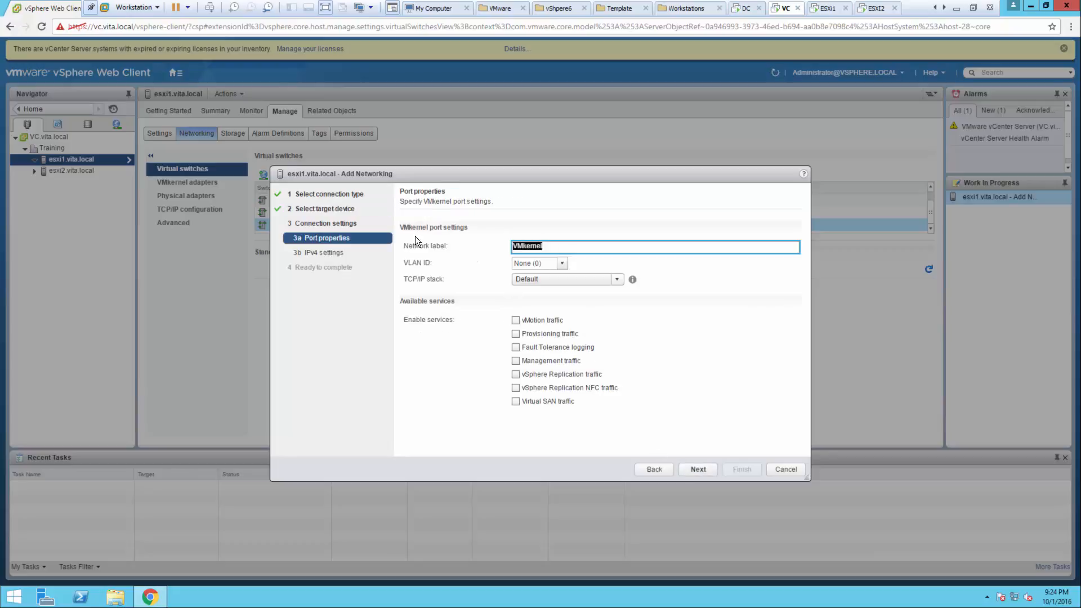
type("iSCSI2")
left_click_drag(580, 177, 625, 193)
left_click_drag(903, 280, 645, 174)
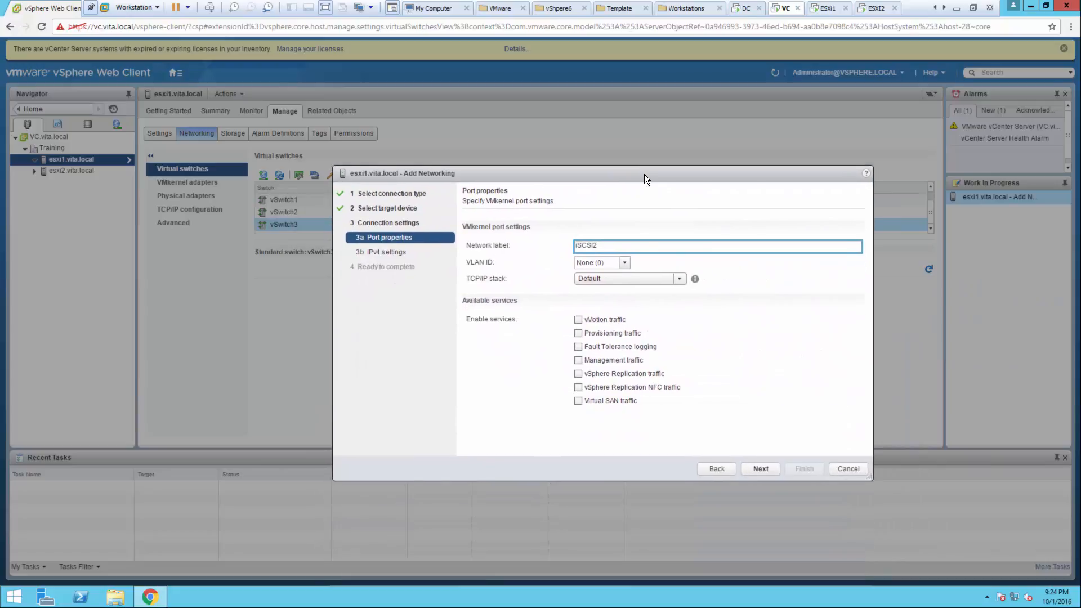
left_click(759, 469)
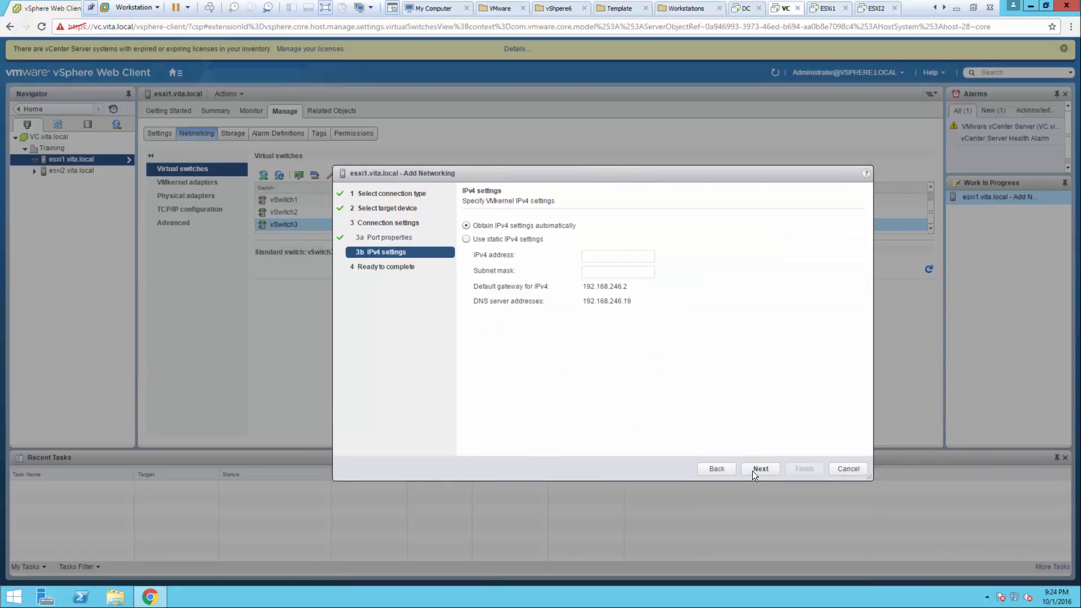
- Give iSCSI2 static IPv4 192.168.3.23 with mask 255.255.255.0 and finish the wizard
left_click(487, 240)
left_click(585, 256)
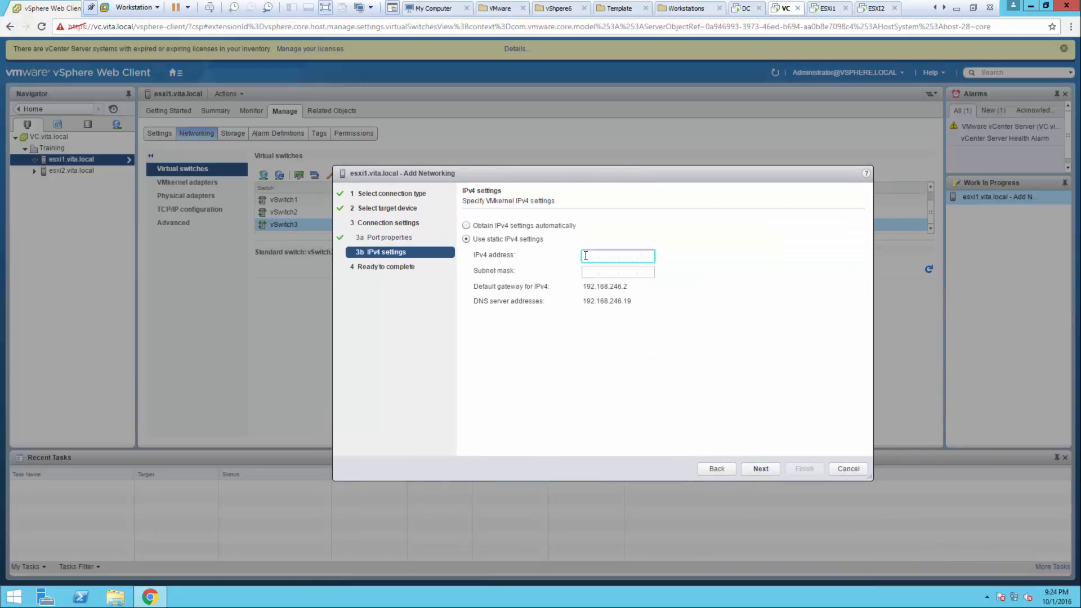
type("192.168.3.23")
key("Tab")
type("5")
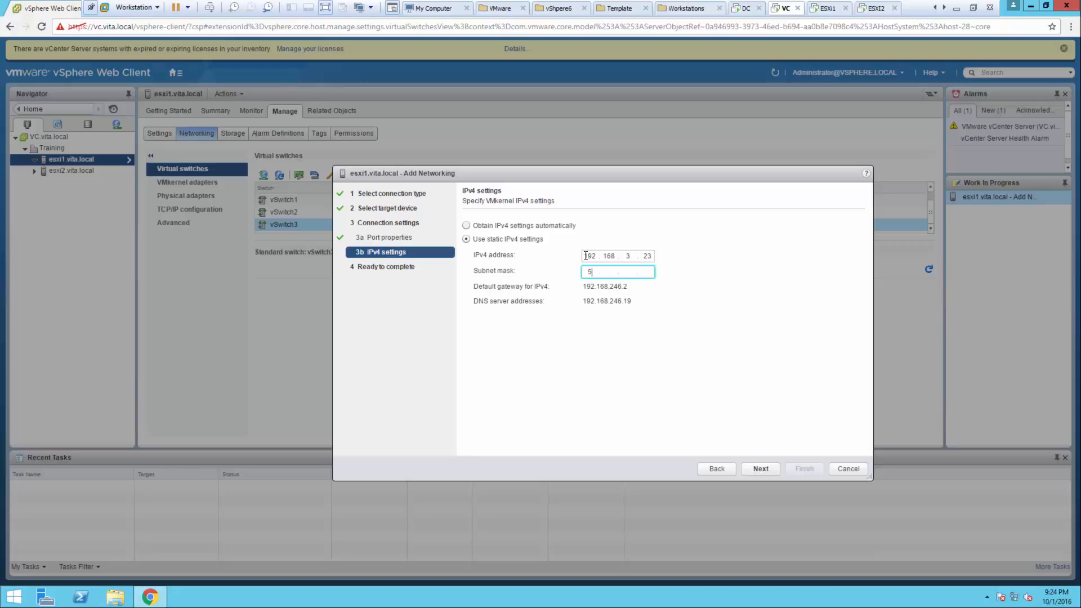
type("255.255.255.0")
left_click(755, 471)
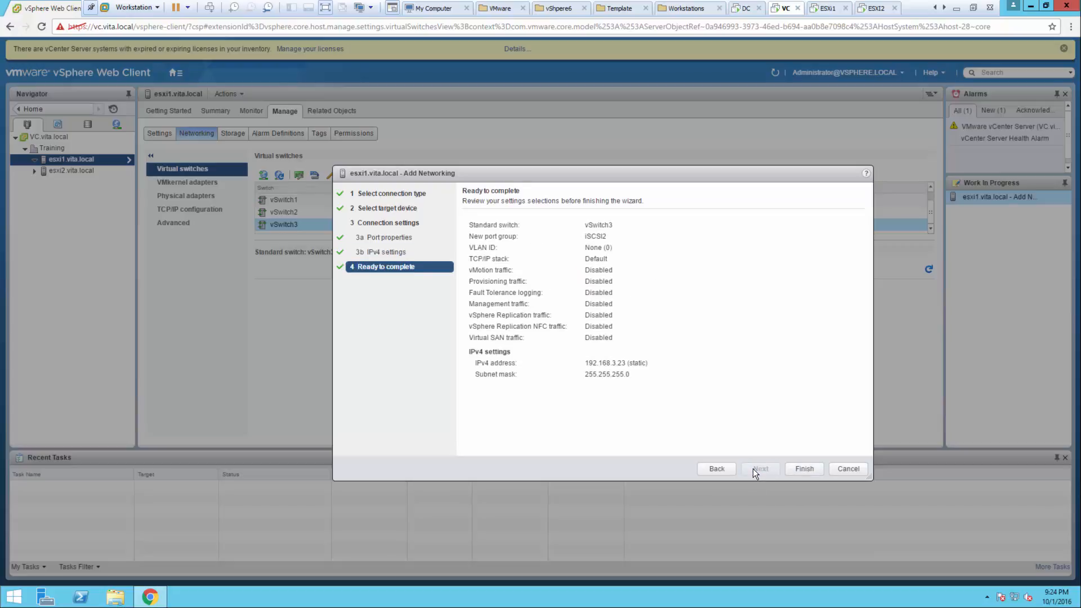
left_click(805, 469)
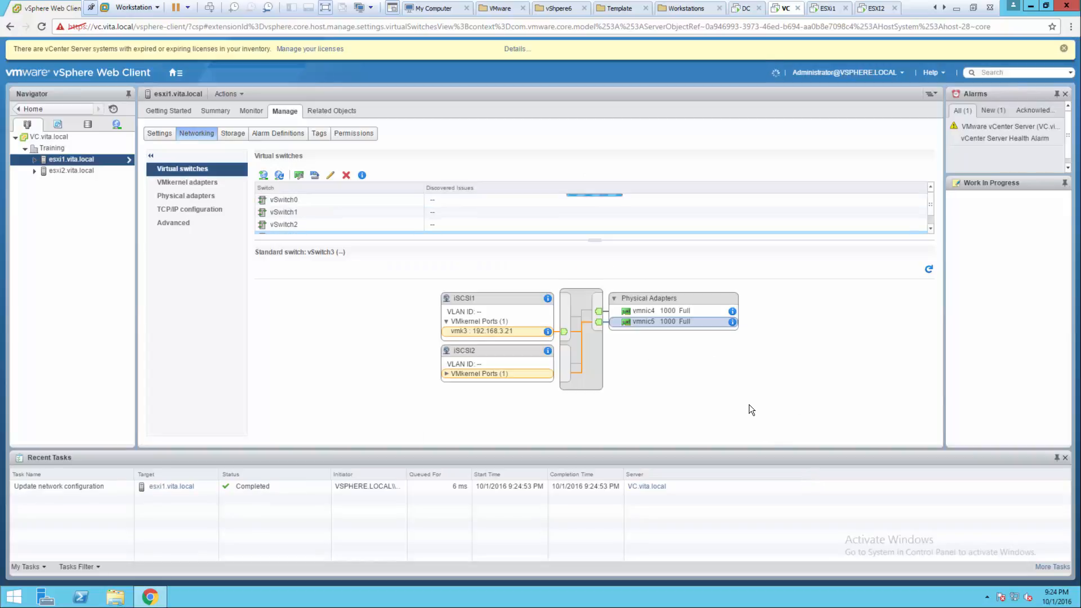
- Move vmnic5 out of vSwitch3's active adapters, leaving vmnic4 as the only active uplink
left_click(724, 398)
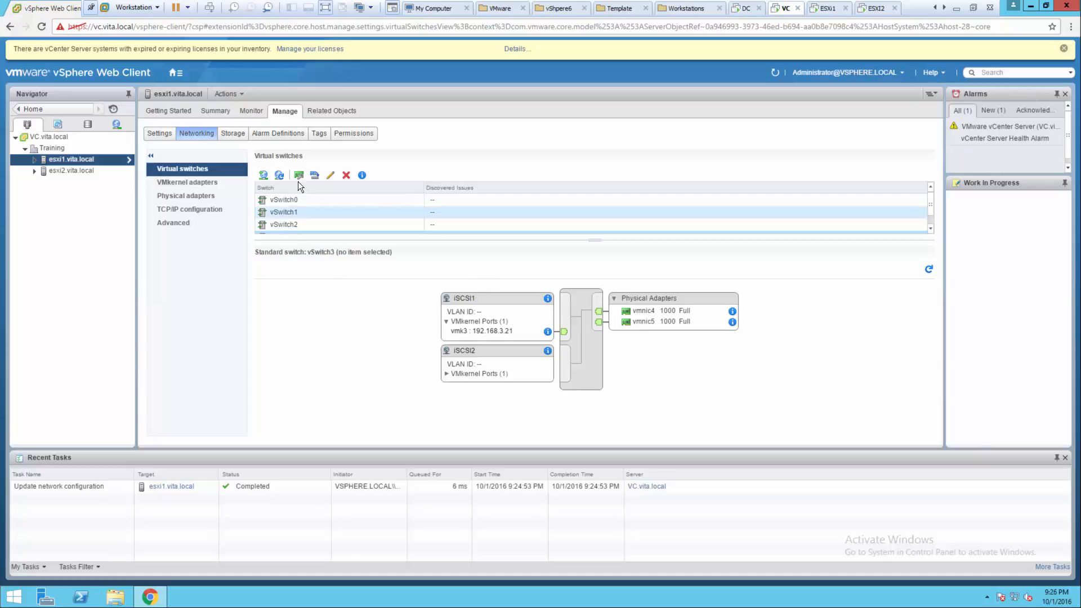
left_click(330, 178)
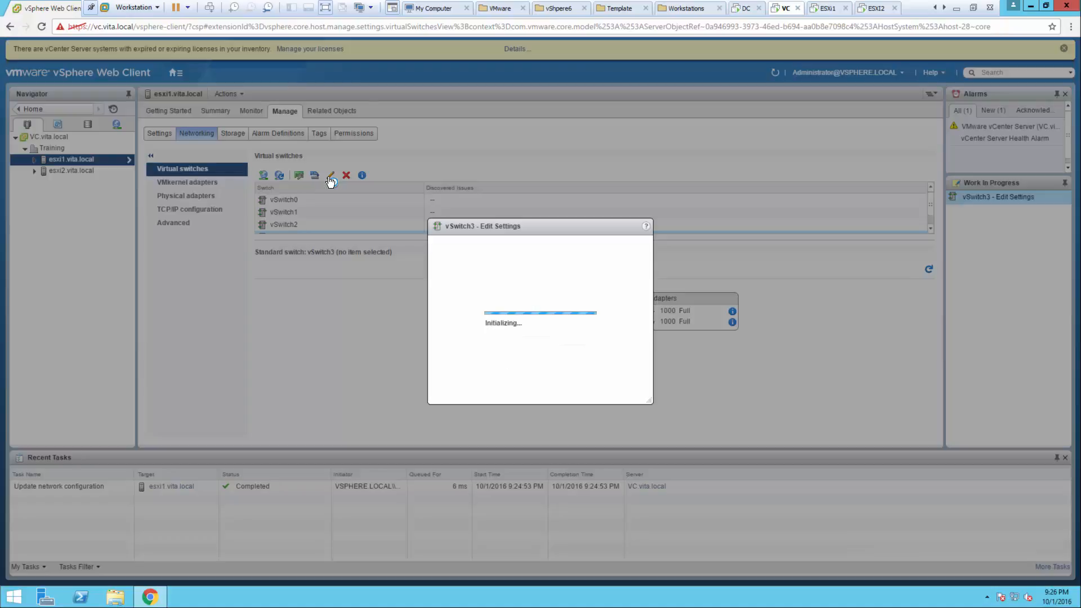
left_click(295, 237)
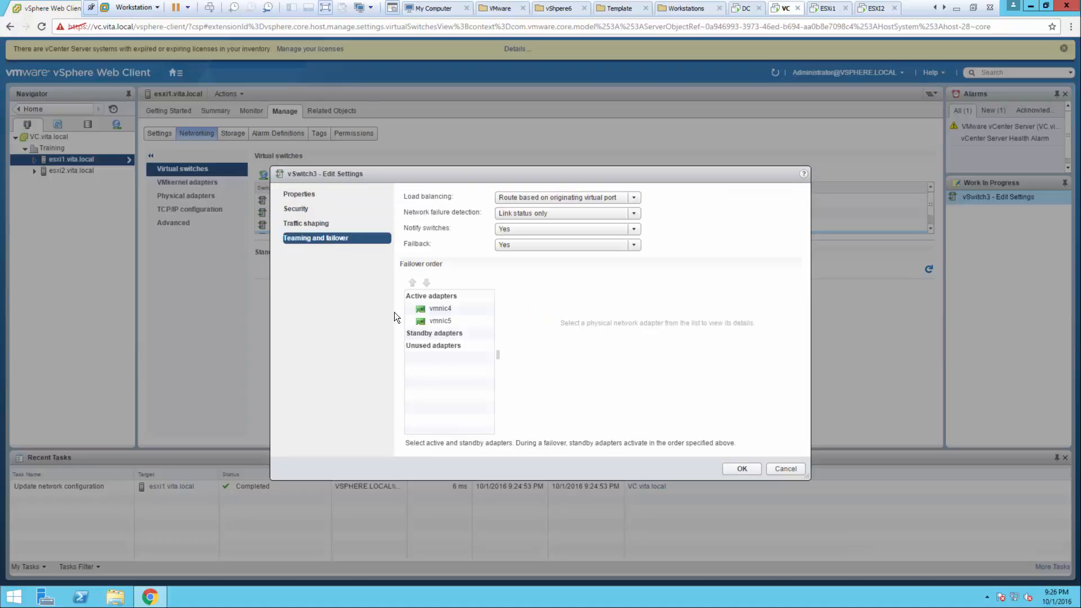
left_click(438, 319)
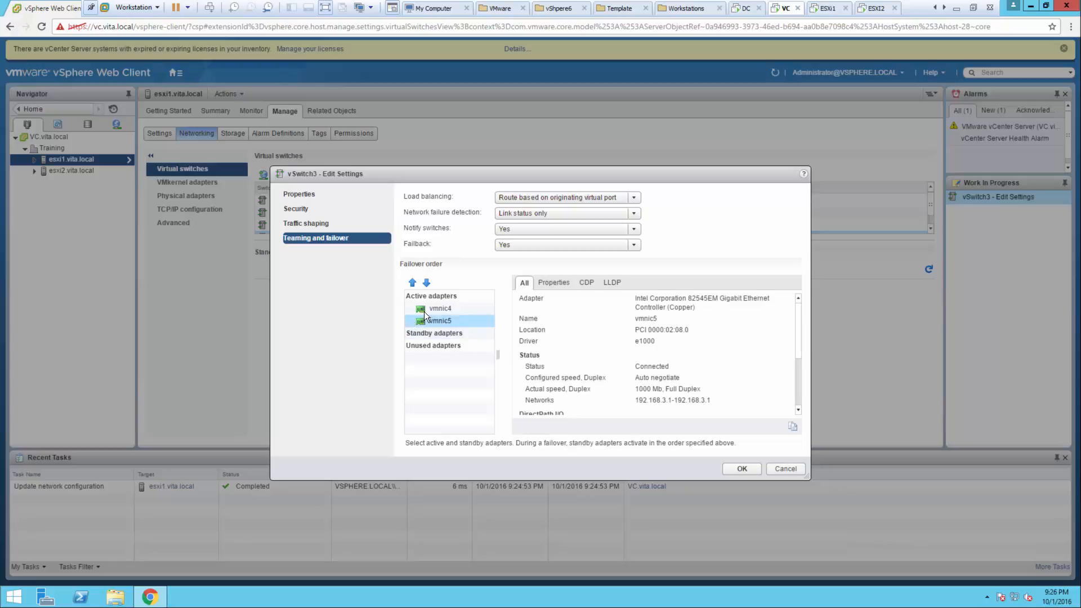
left_click(427, 283)
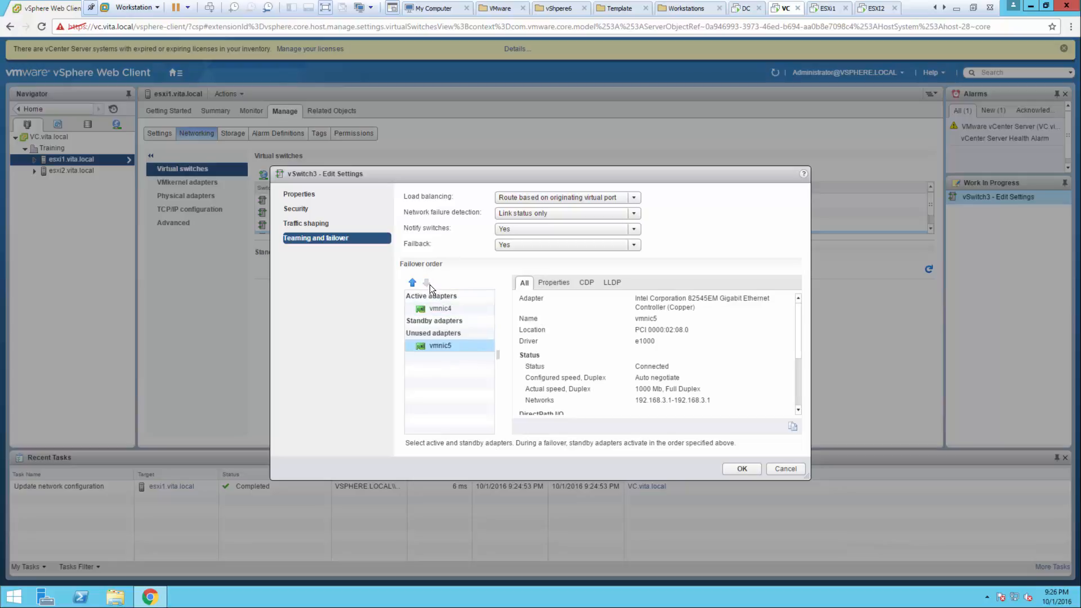
left_click(735, 468)
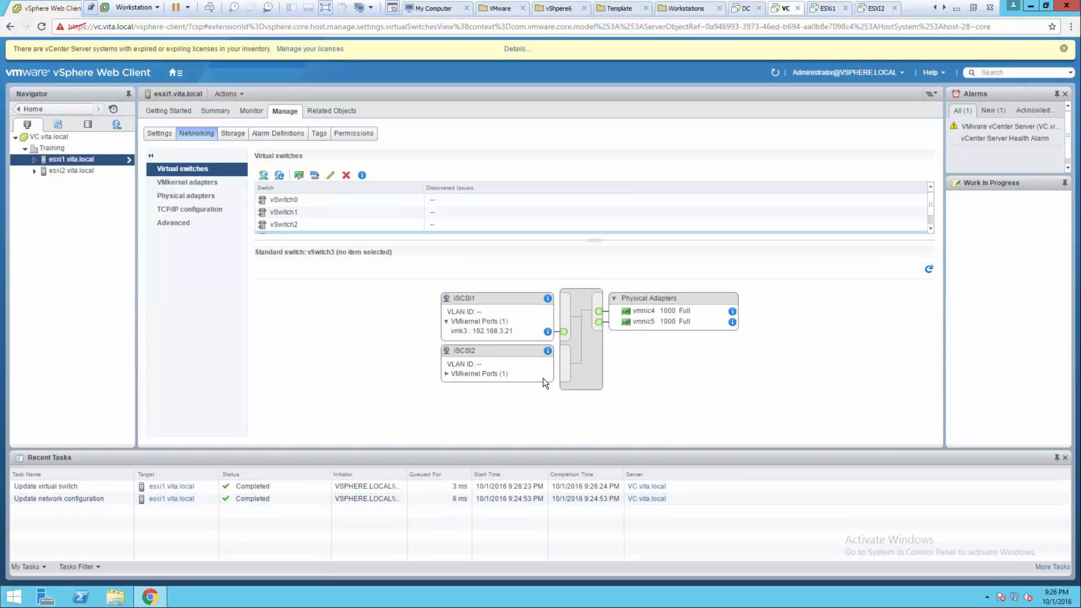
left_click(461, 354)
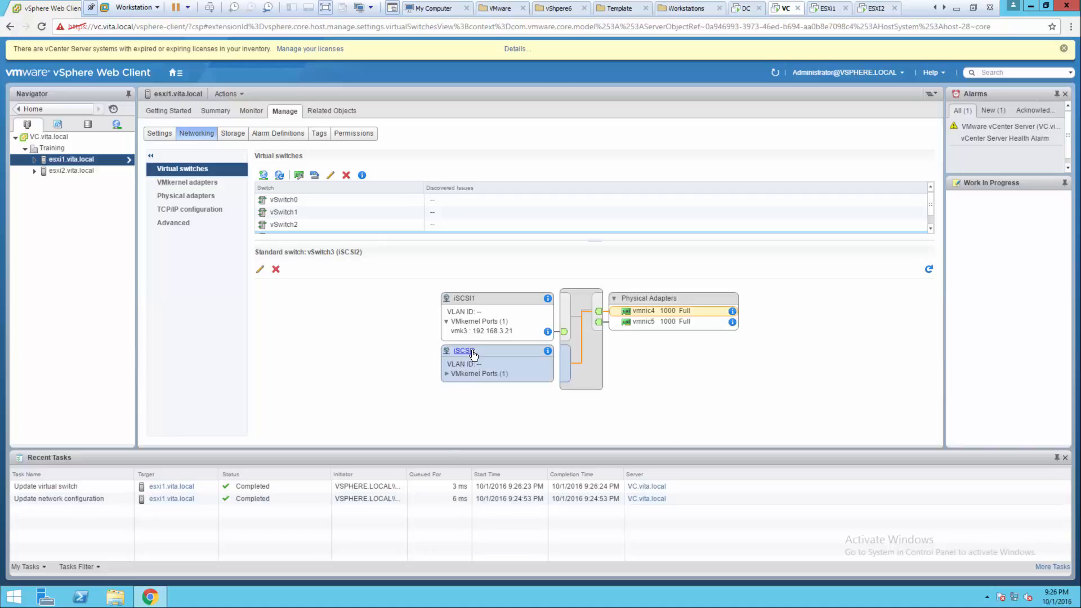
- Check iSCSI2's teaming and failover settings and cancel without changes
left_click(260, 272)
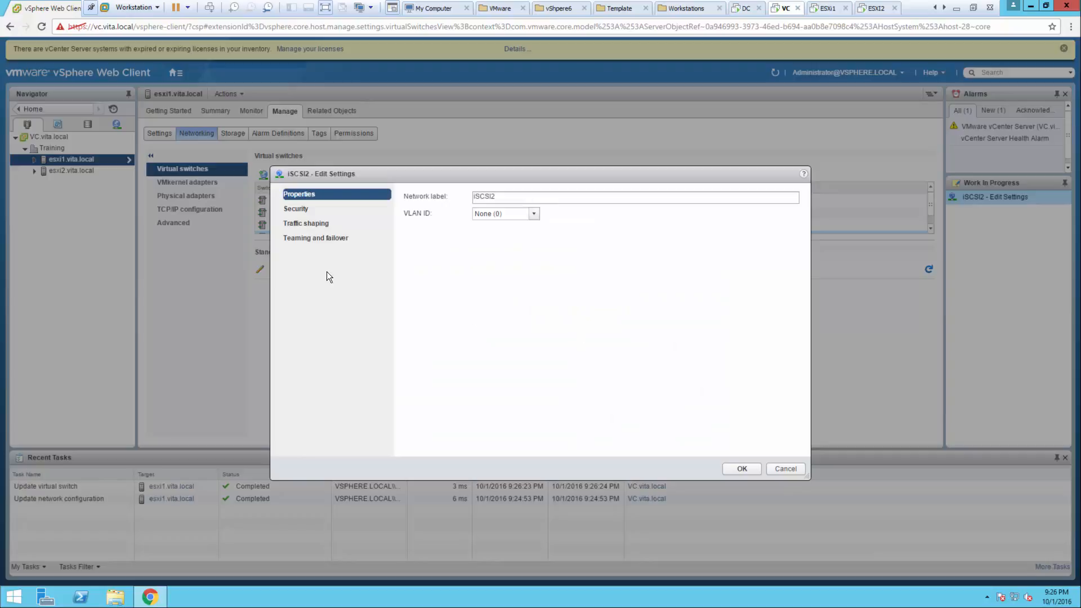
left_click(316, 238)
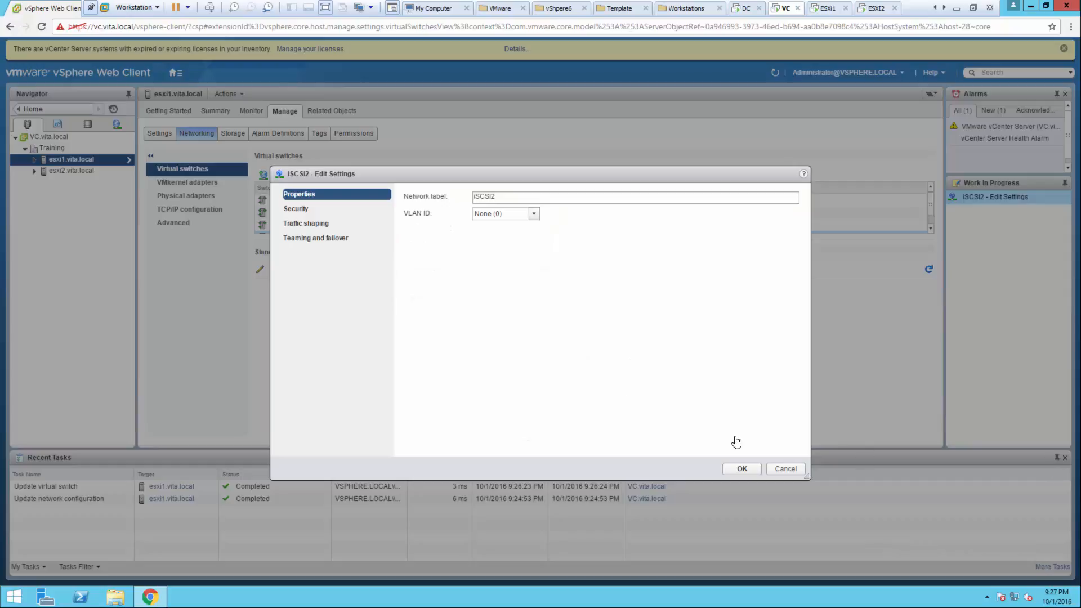
left_click(776, 468)
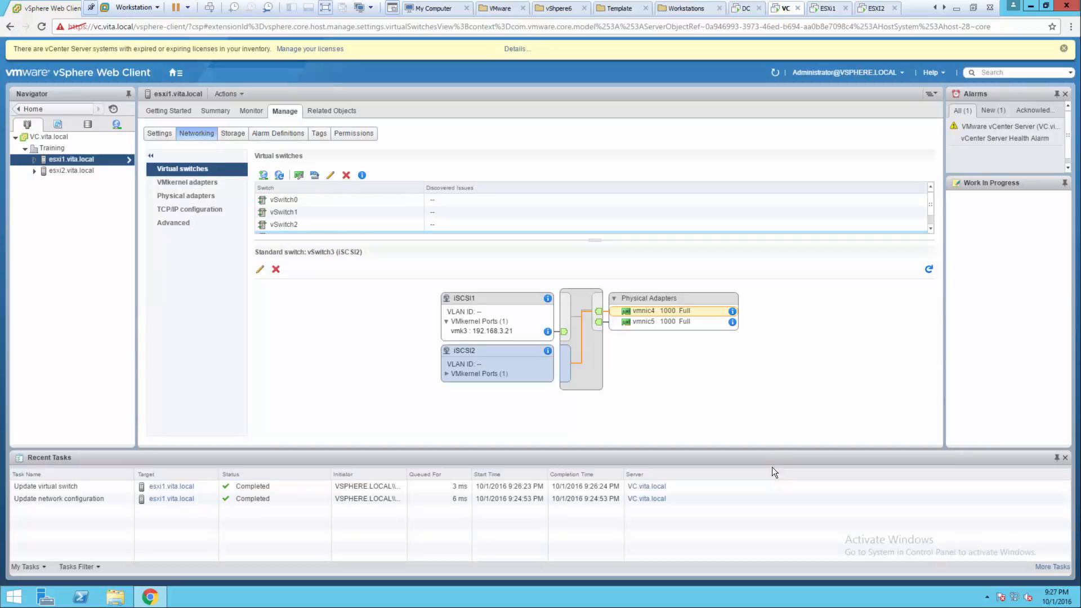
- Override iSCSI1's failover order to keep vmnic4 active and vmnic5 unused
left_click(463, 305)
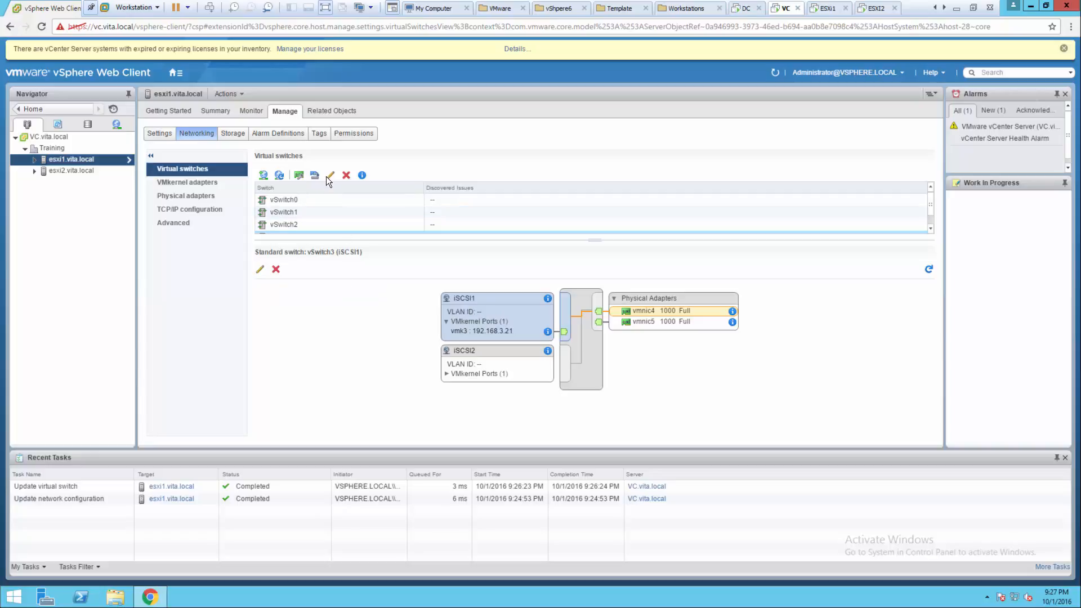
left_click(262, 269)
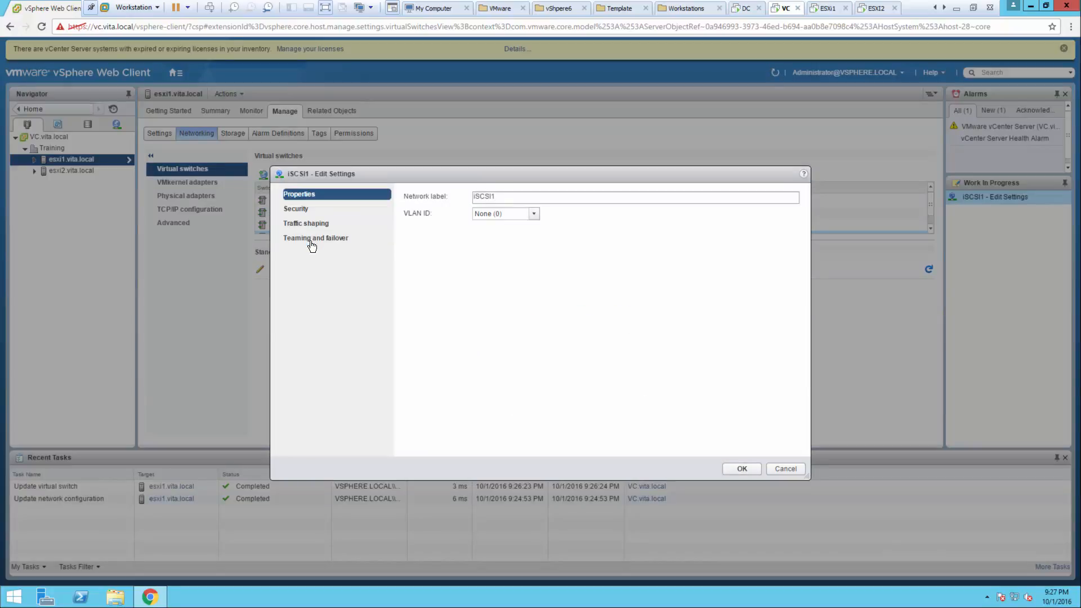
left_click(313, 239)
left_click(427, 281)
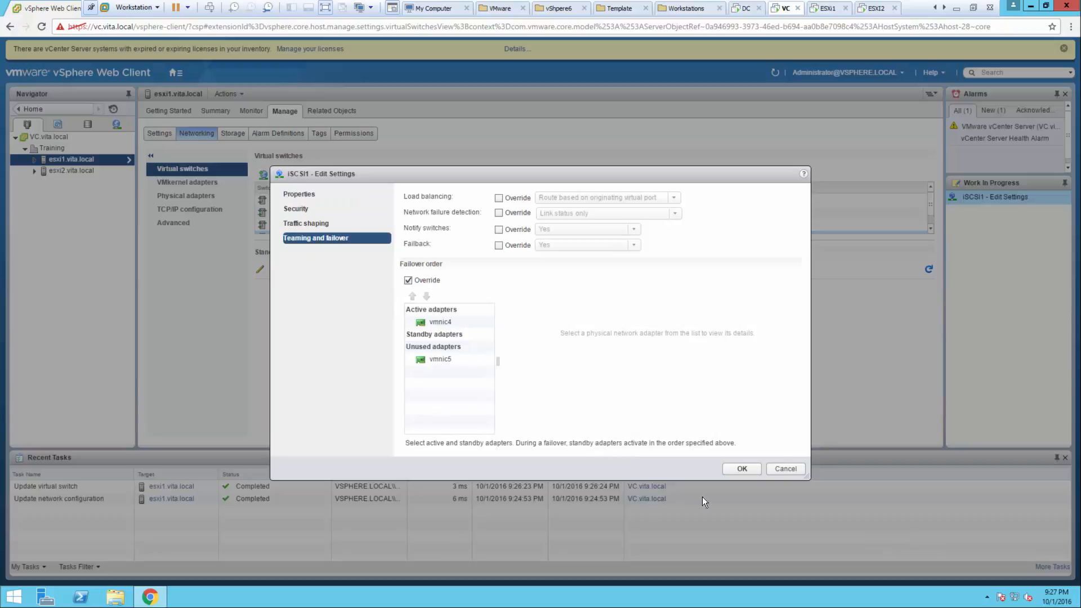
left_click(742, 469)
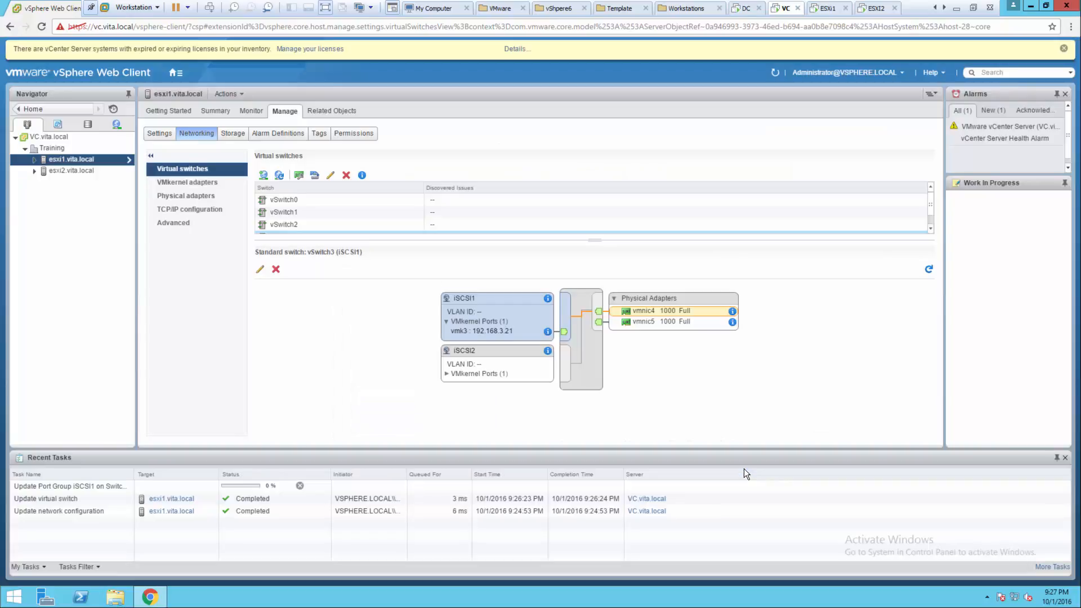
left_click(471, 362)
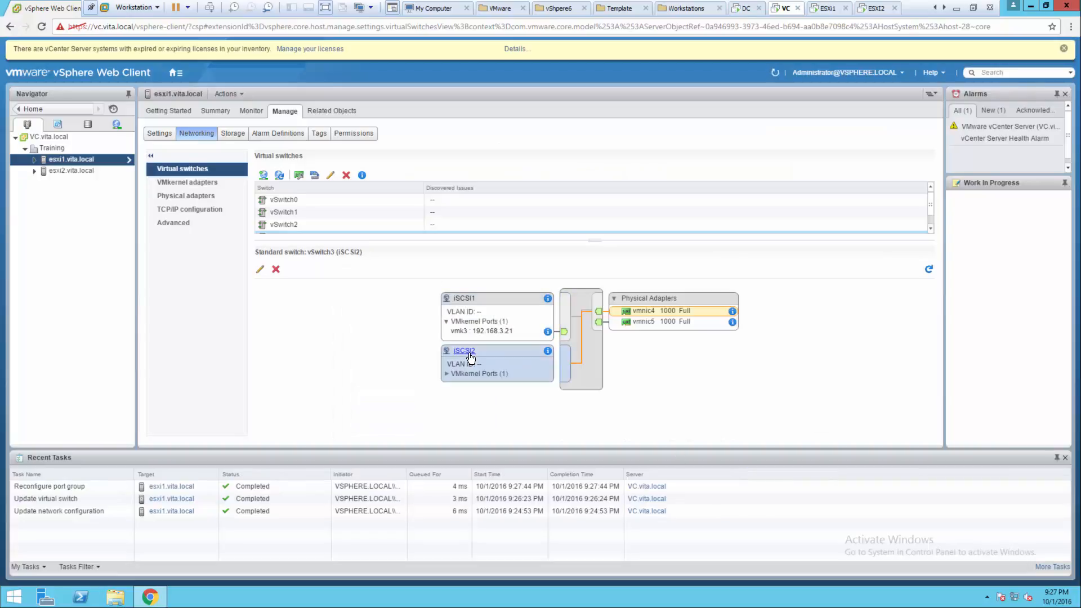
- Override iSCSI2's failover order with vmnic5 active and vmnic4 unused, then refresh the network view
left_click(260, 269)
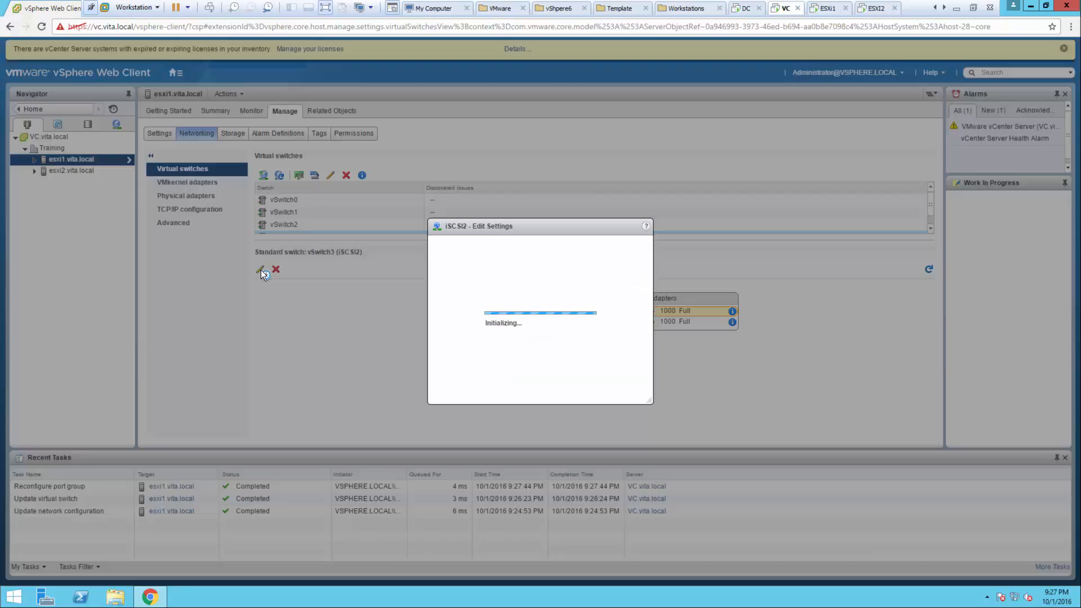
left_click(303, 239)
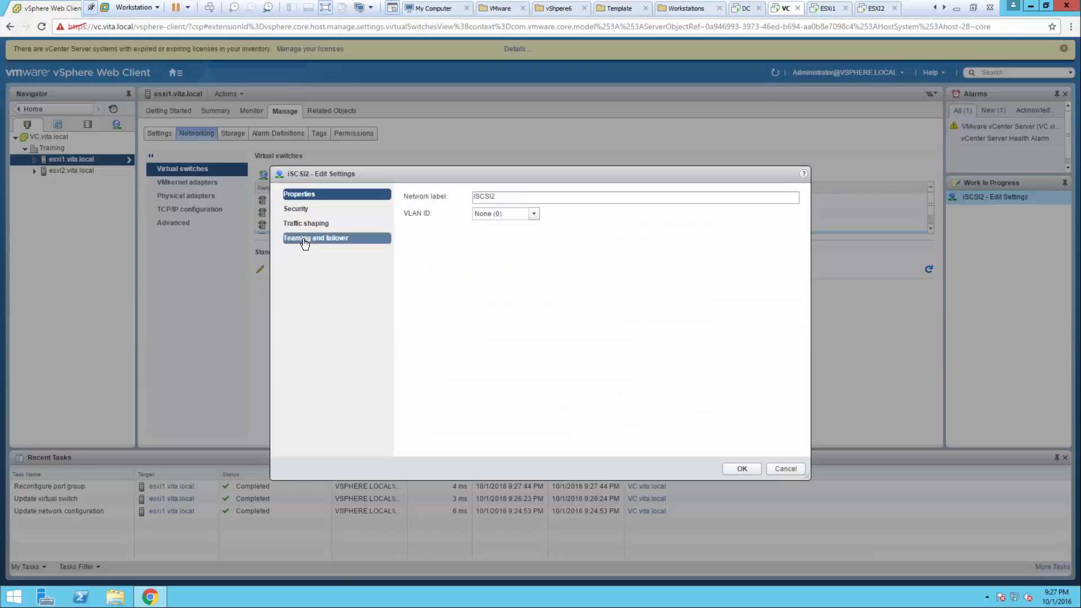
left_click(408, 280)
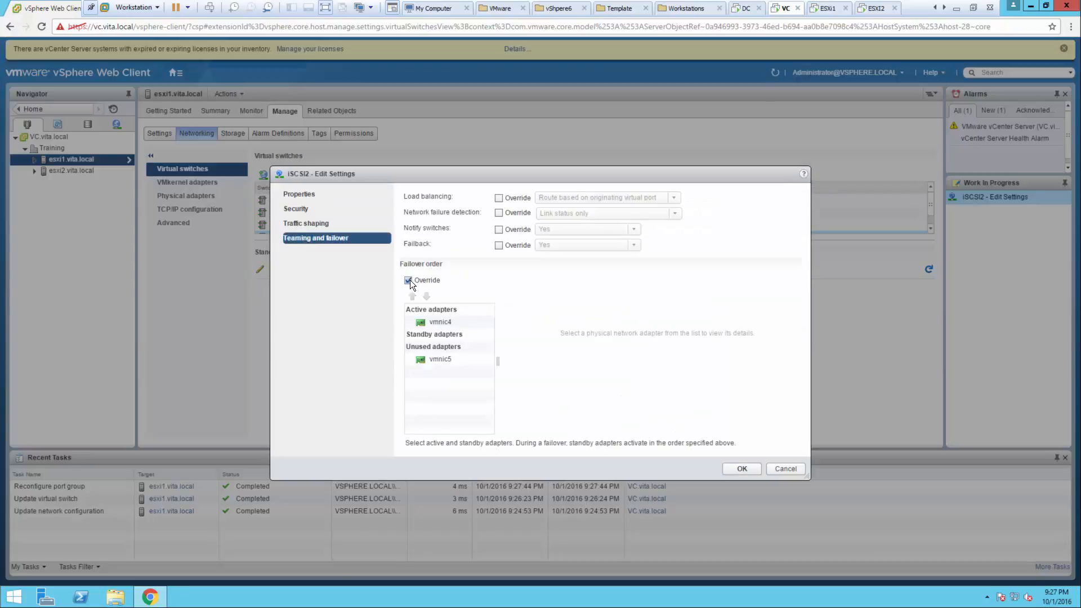
left_click(438, 323)
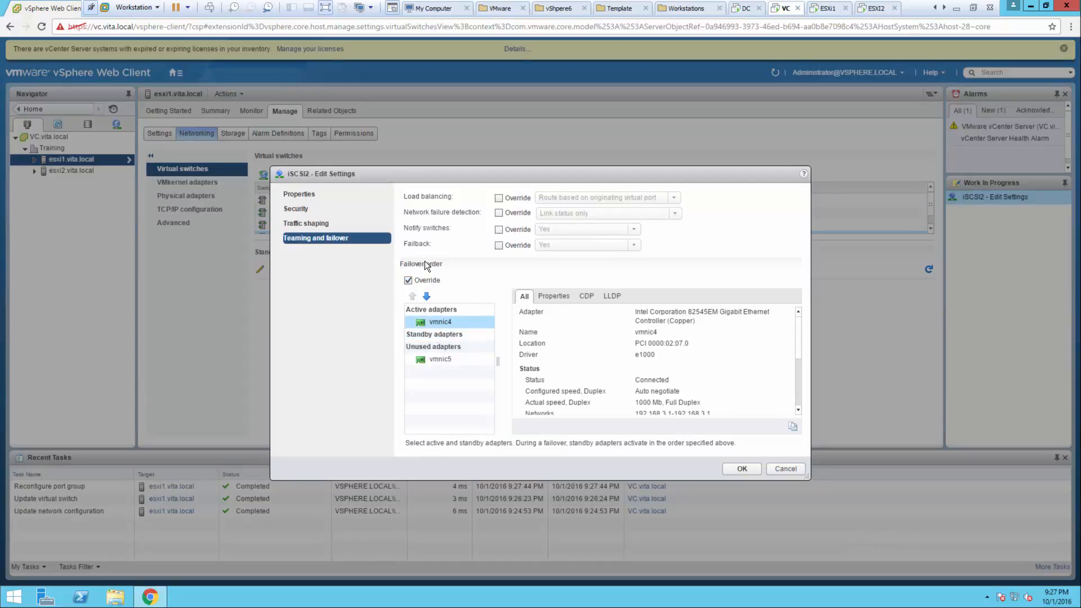
left_click(426, 296)
left_click(427, 297)
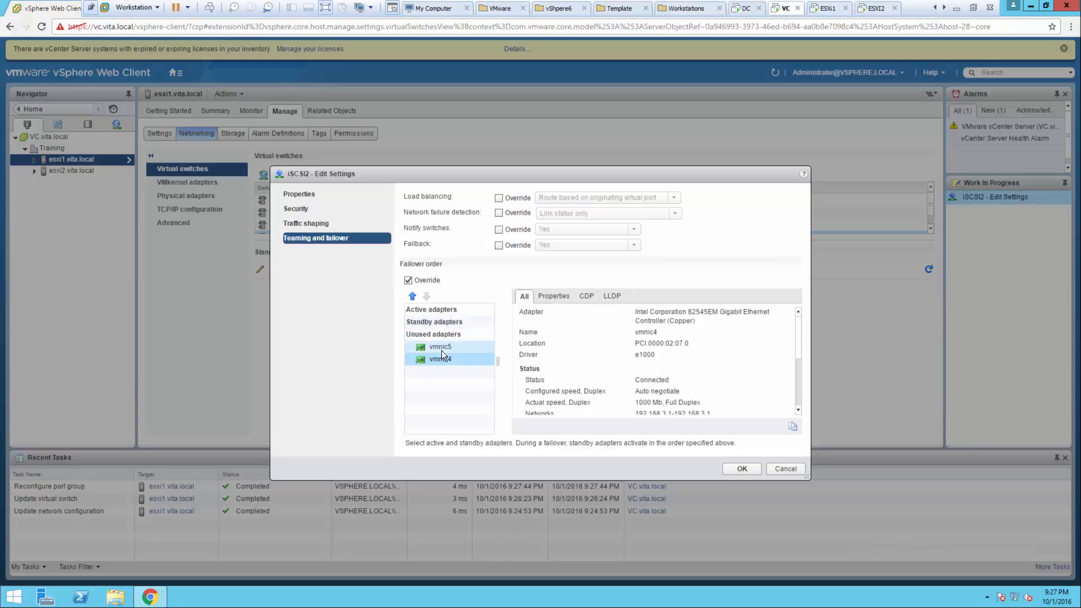
left_click(439, 347)
left_click(412, 296)
left_click(412, 297)
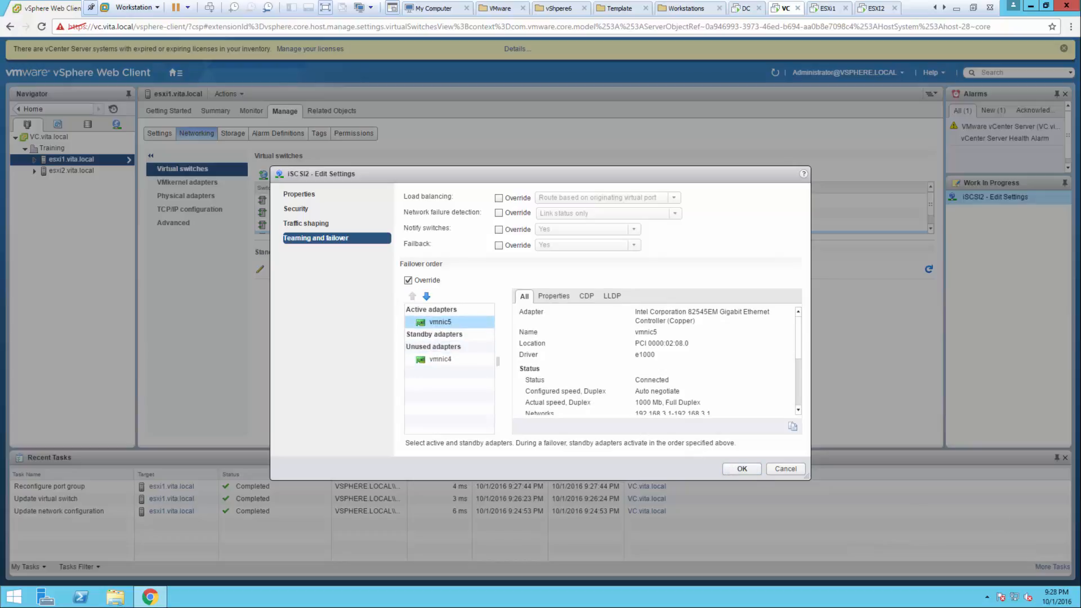
left_click(749, 466)
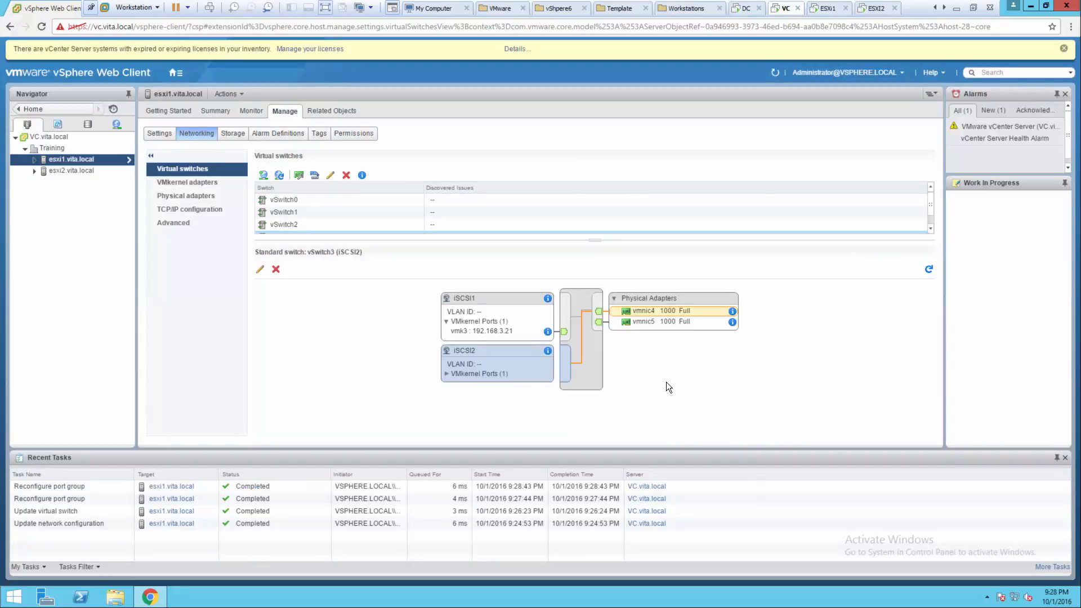
left_click(279, 176)
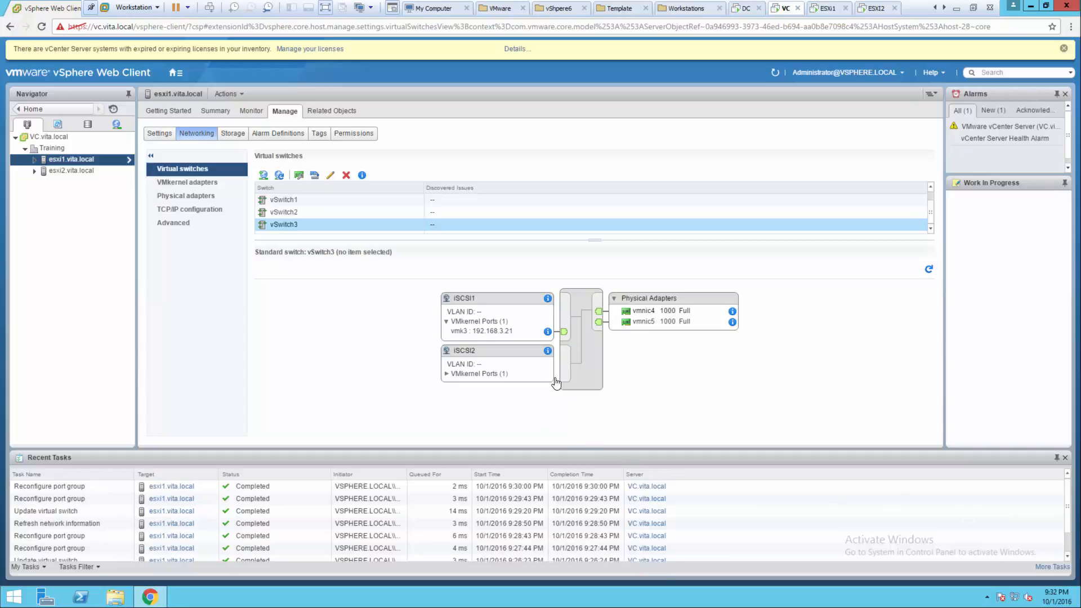
- Verify vmk4 (192.168.3.23) runs over vmnic5 and vmk3 over vmnic4, then go to esxi1's storage
left_click(445, 374)
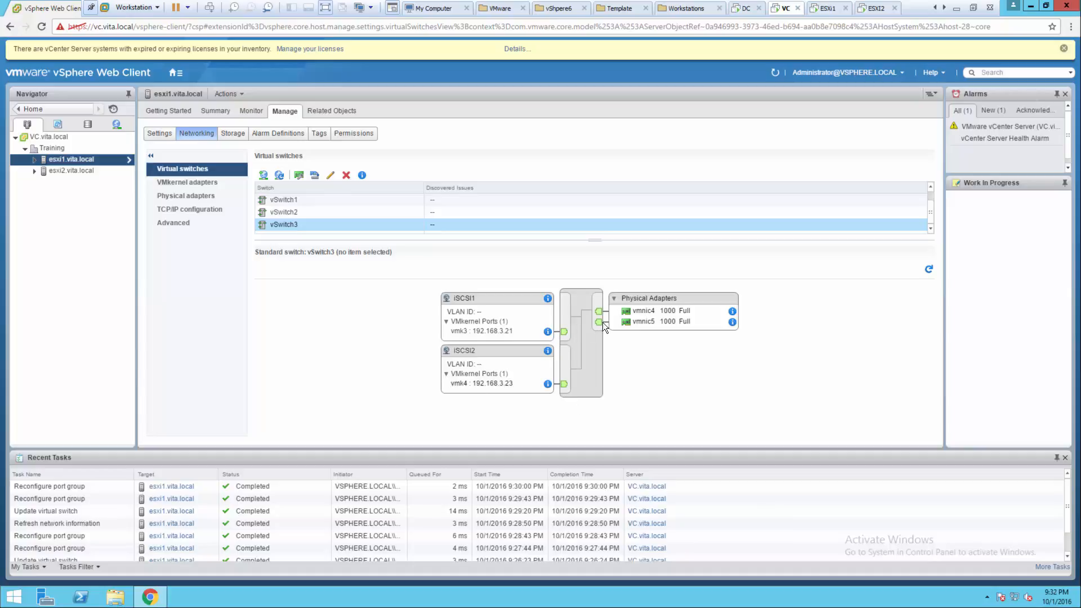
left_click(644, 321)
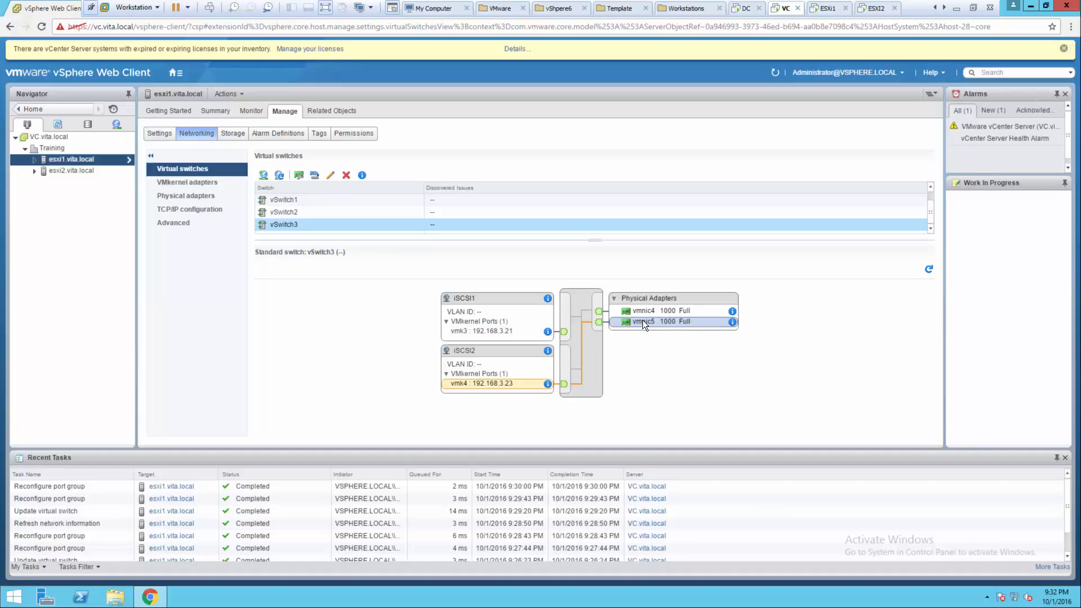
left_click(642, 311)
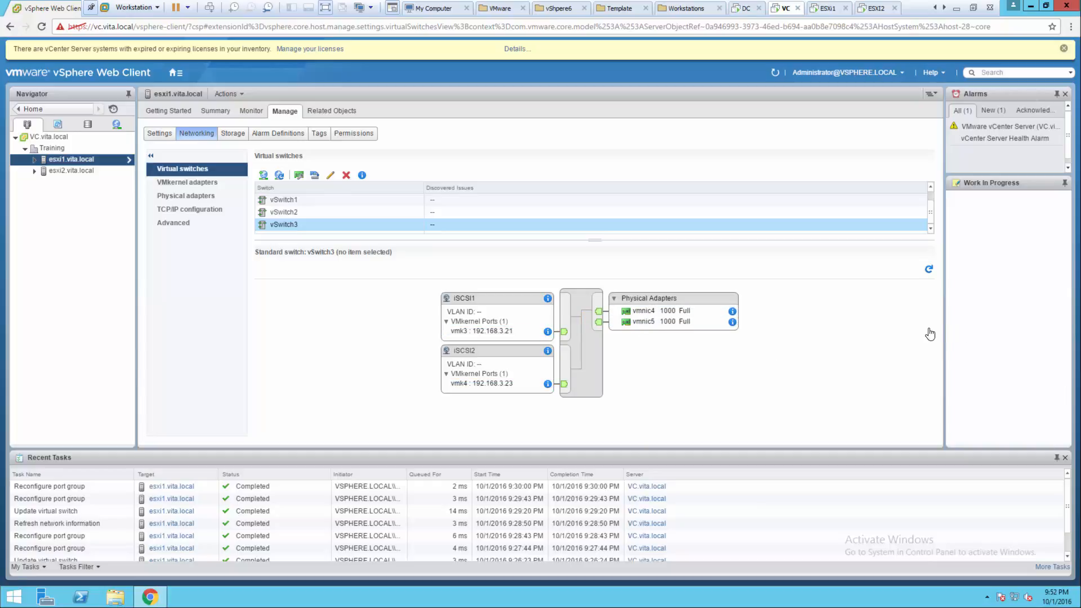
left_click(234, 136)
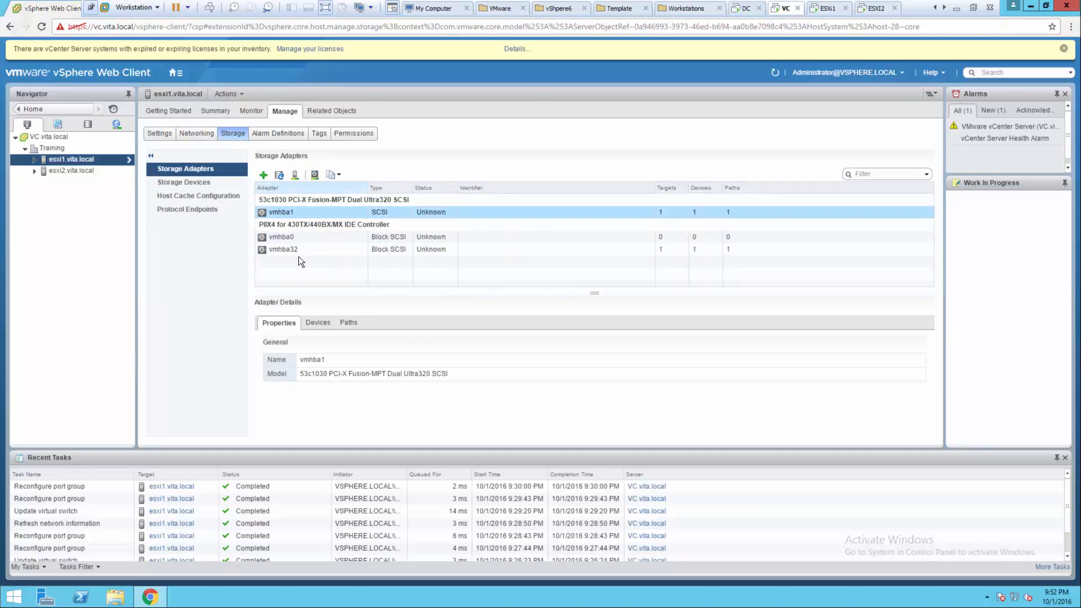
- Add a software iSCSI adapter to esxi1 and view the new vmhba33's details
left_click(263, 177)
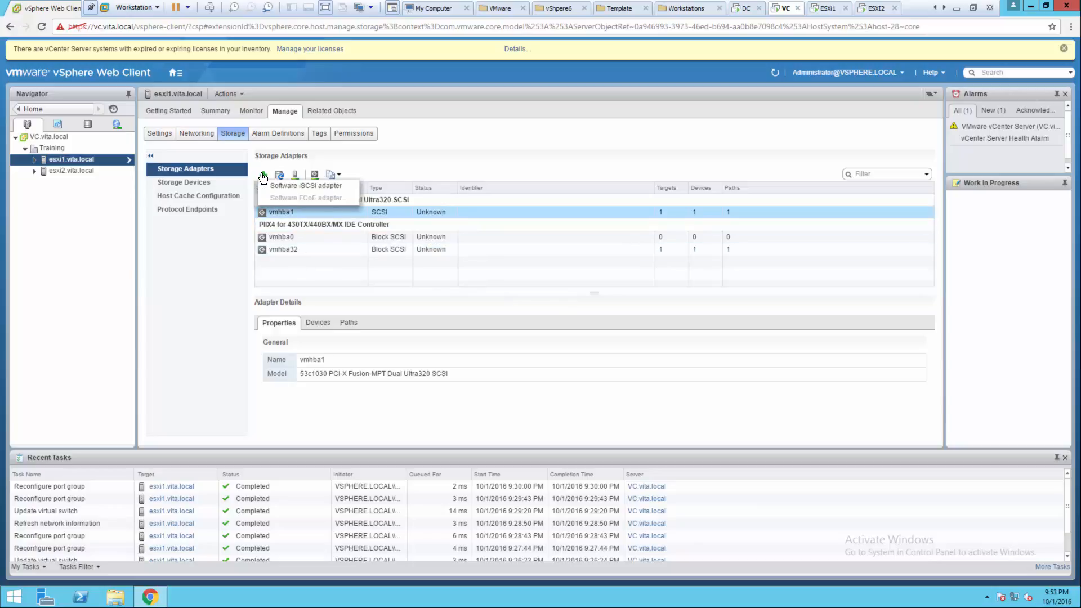
left_click(298, 261)
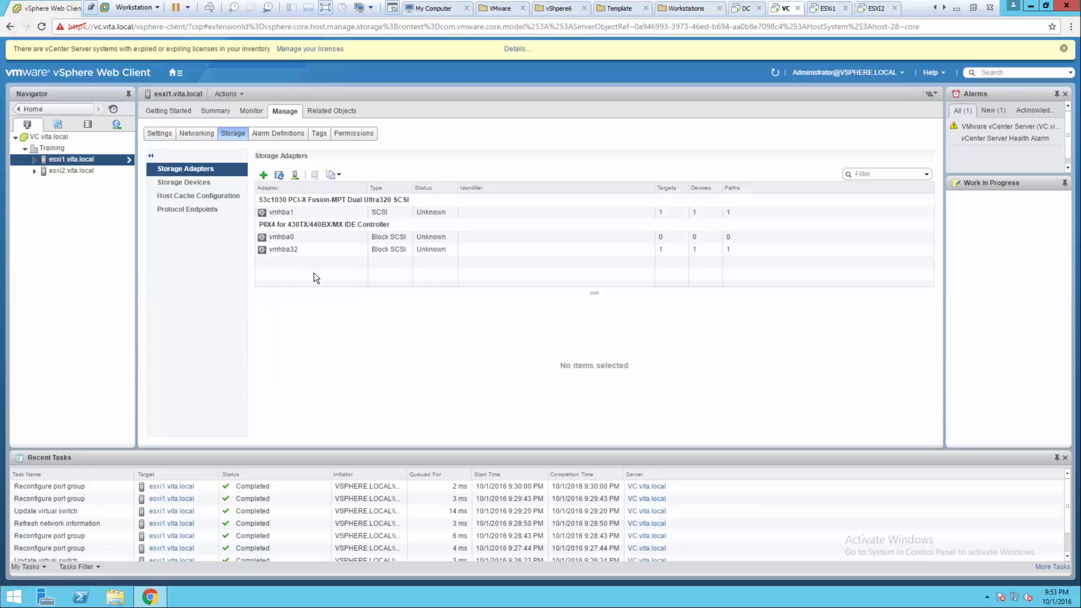
left_click(264, 177)
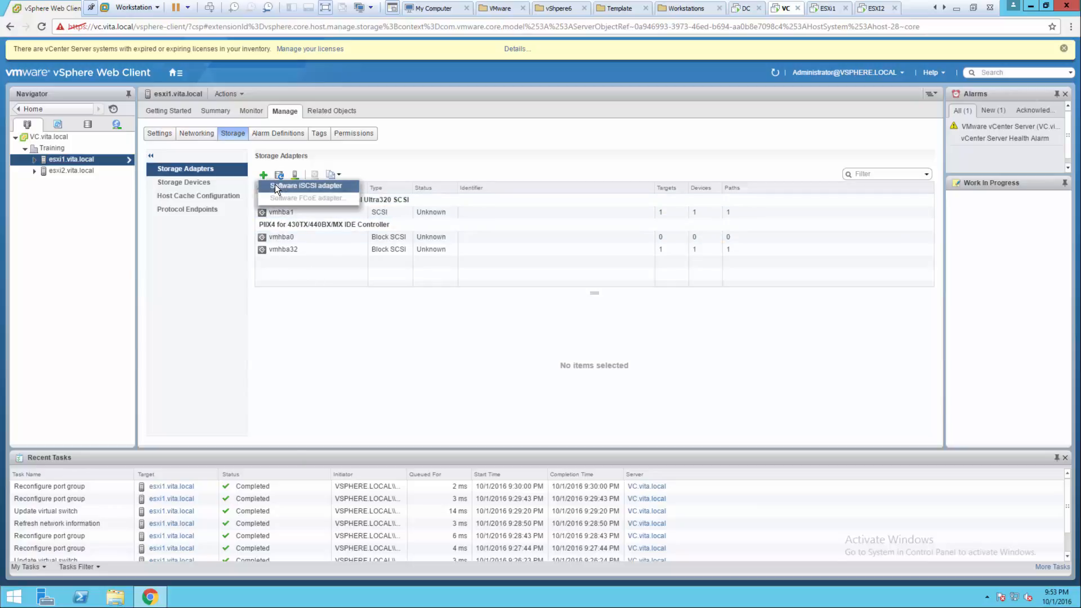
left_click(275, 184)
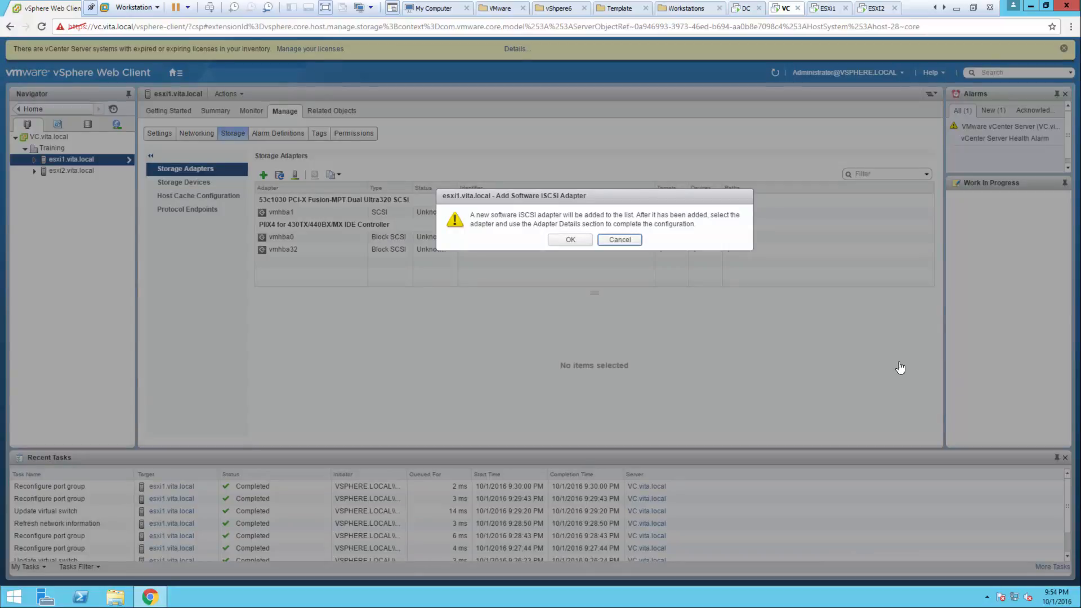
left_click(552, 238)
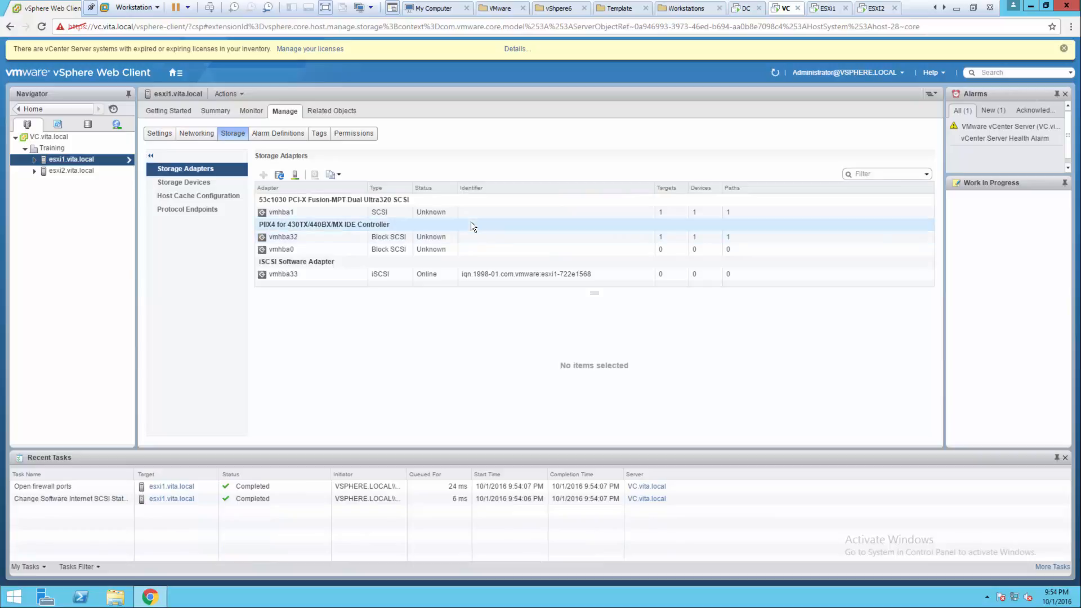
left_click(330, 274)
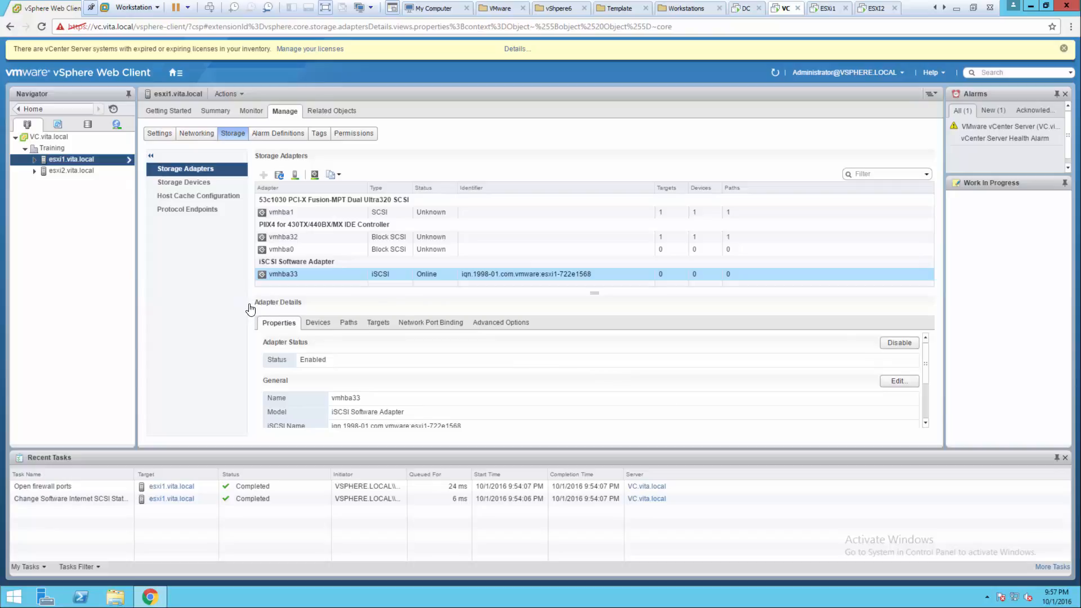
- Bind iSCSI1 (vmk3) and iSCSI2 (vmk4) to vmhba33's network port binding, then view its Targets
left_click(416, 322)
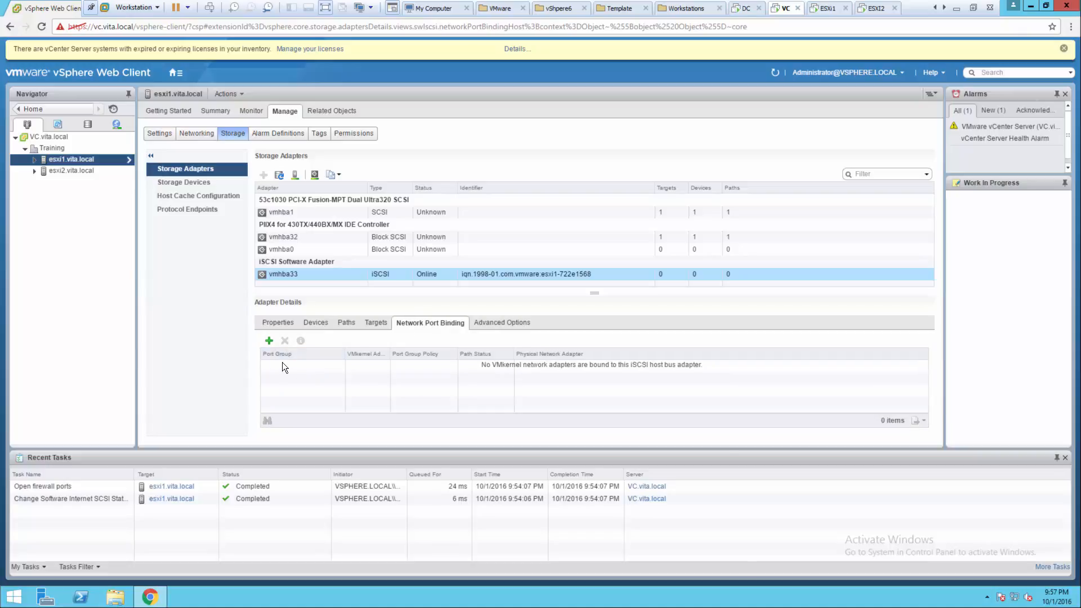
left_click(269, 340)
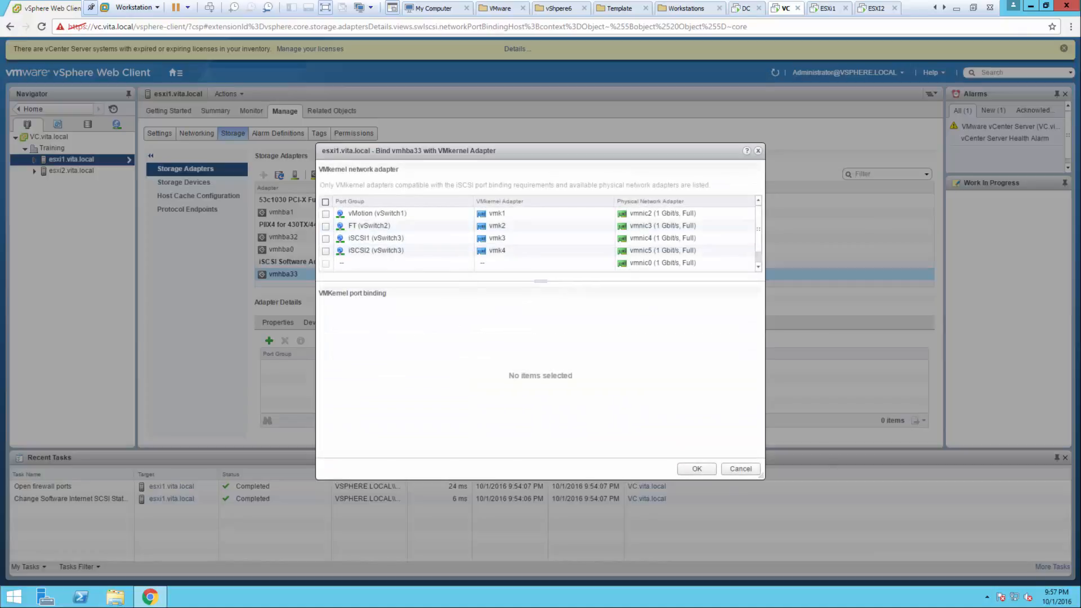
left_click(325, 238)
left_click(326, 251)
left_click(696, 469)
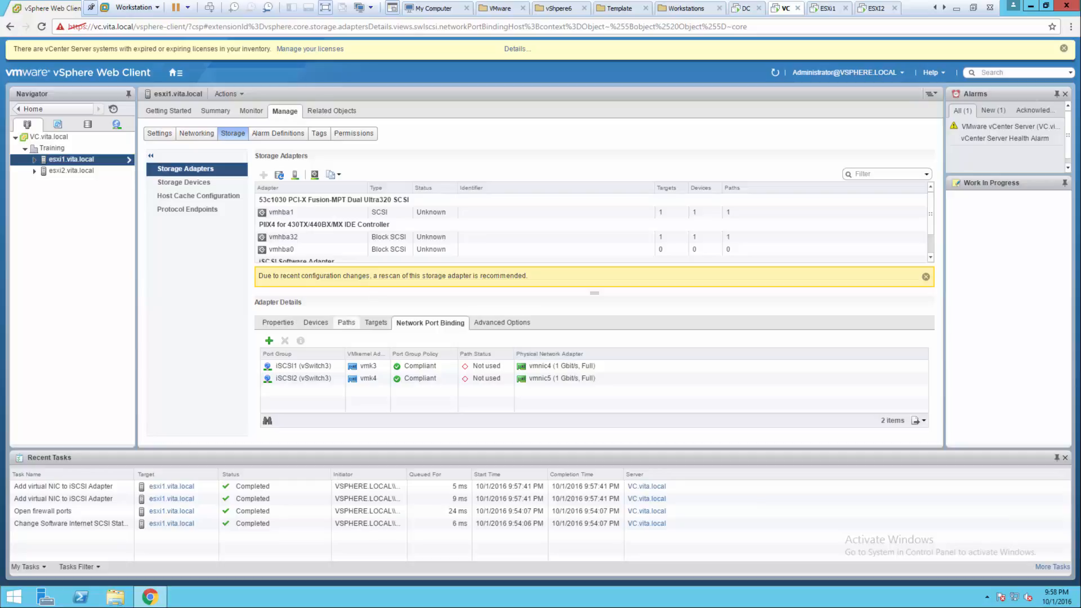
left_click(376, 322)
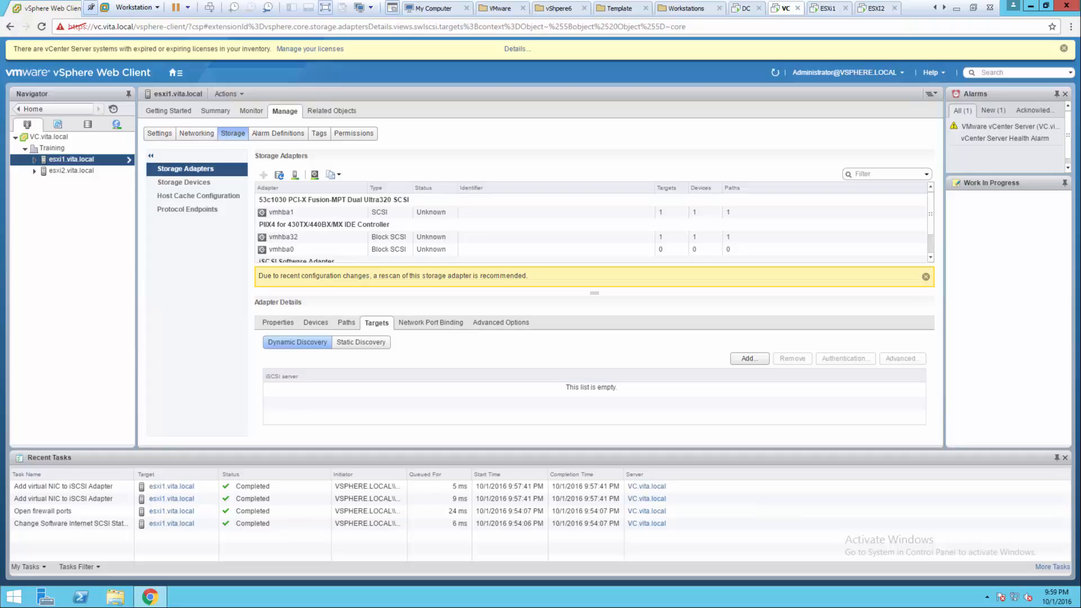
- Add 192.168.3.20 as a dynamic discovery send-target server on vmhba33
left_click(750, 359)
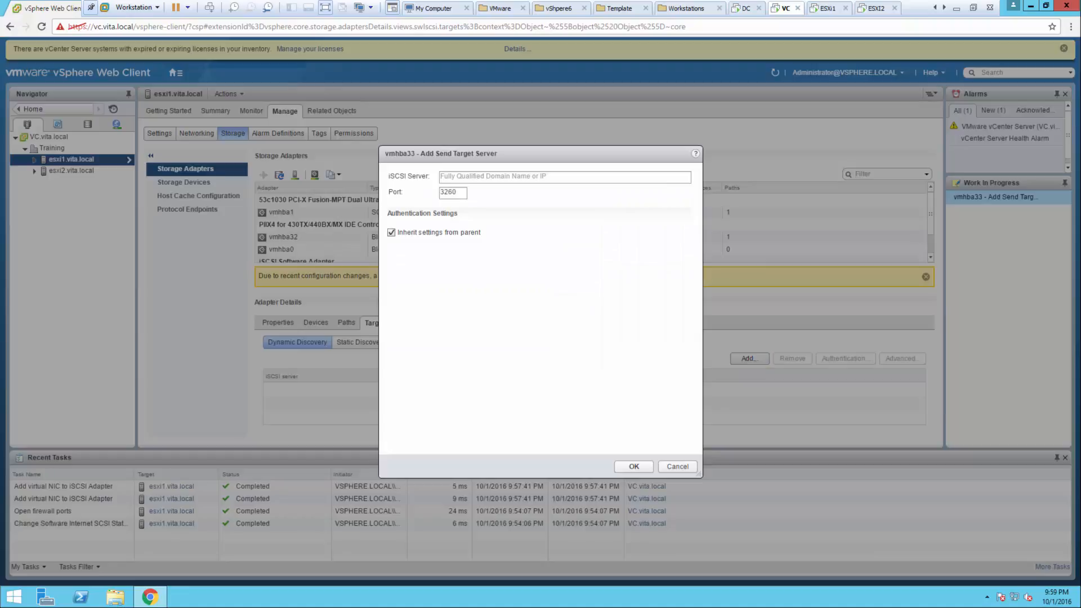
left_click(536, 177)
type("192")
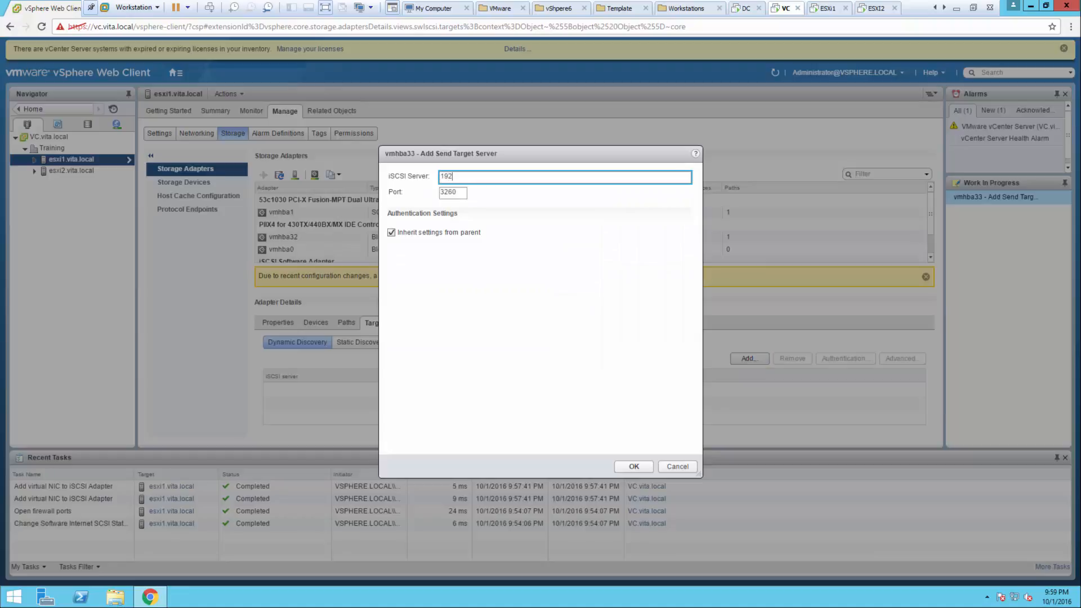
type(".168.3.20")
left_click(634, 467)
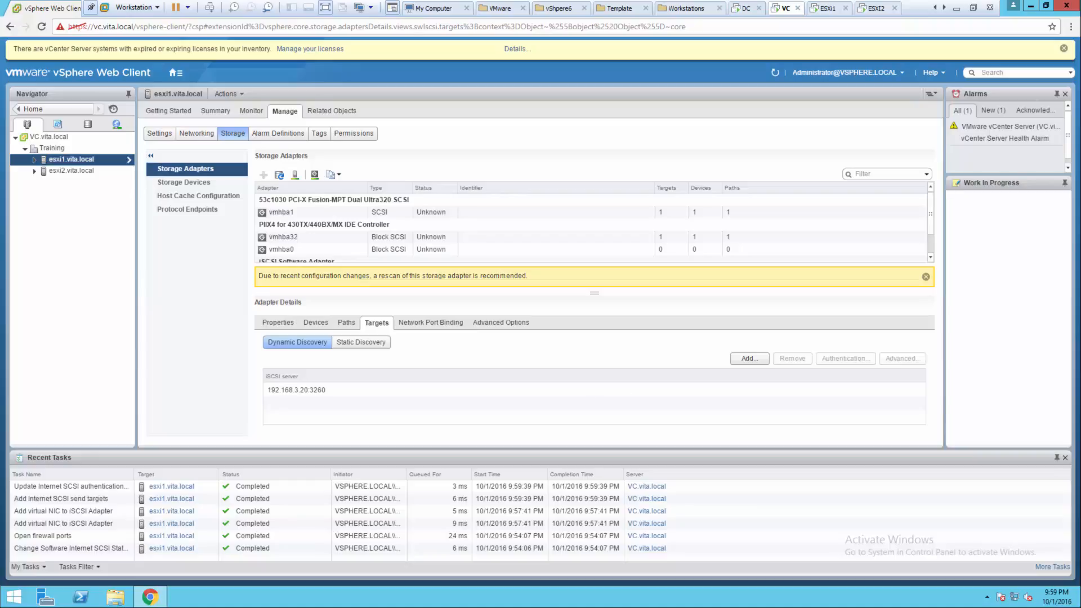
- Check that static discovery lists the two targets iscsi1 and iscsi2
left_click(361, 342)
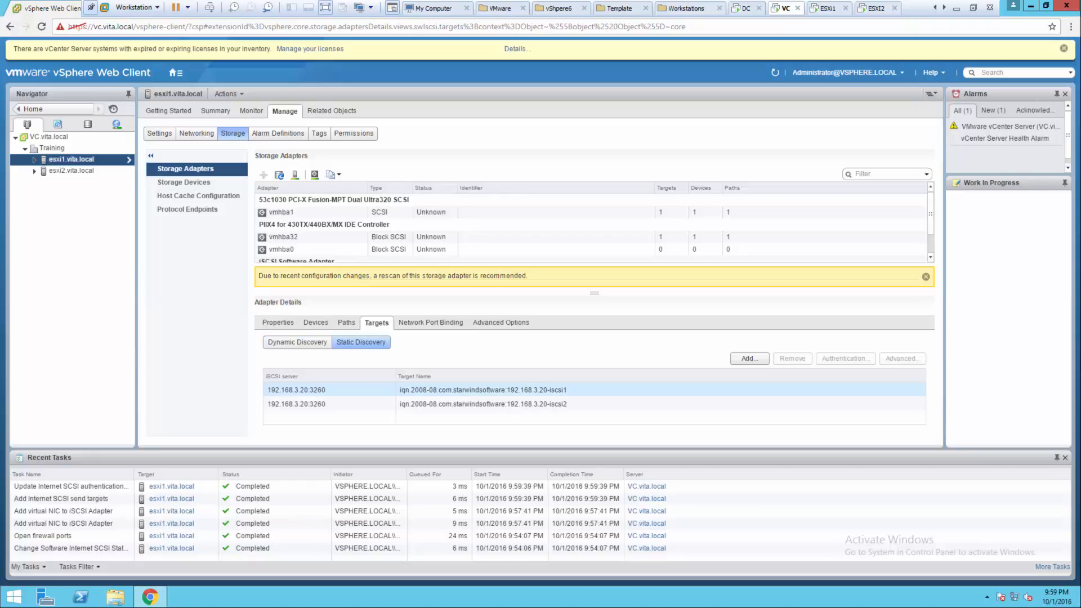
left_click(483, 391)
left_click(482, 404)
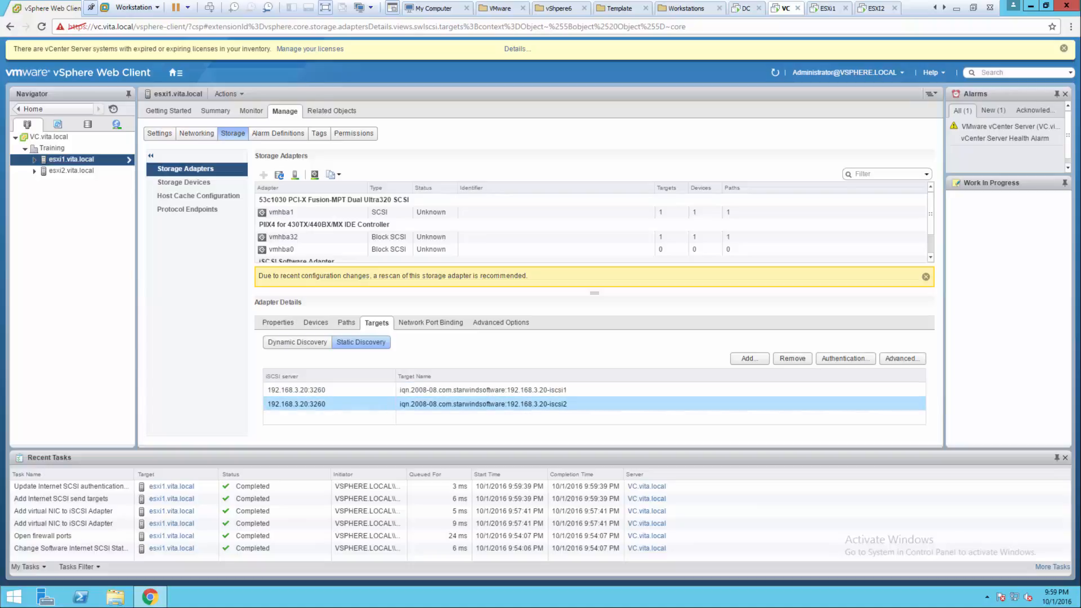
left_click(483, 390)
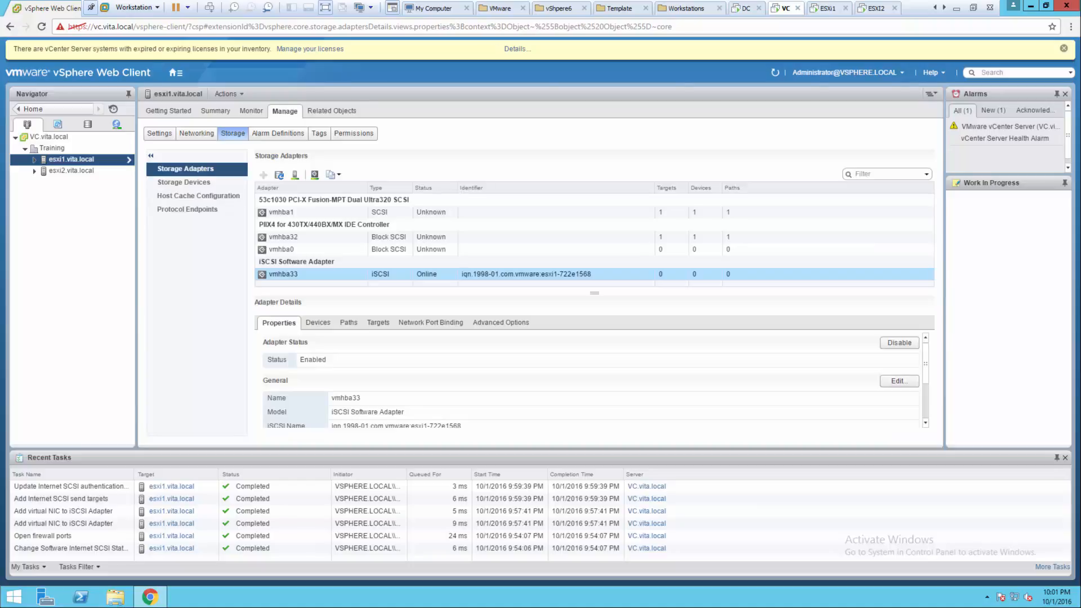
- From vmhba33's Targets view, refresh storage and rescan the adapter for new devices
left_click(378, 323)
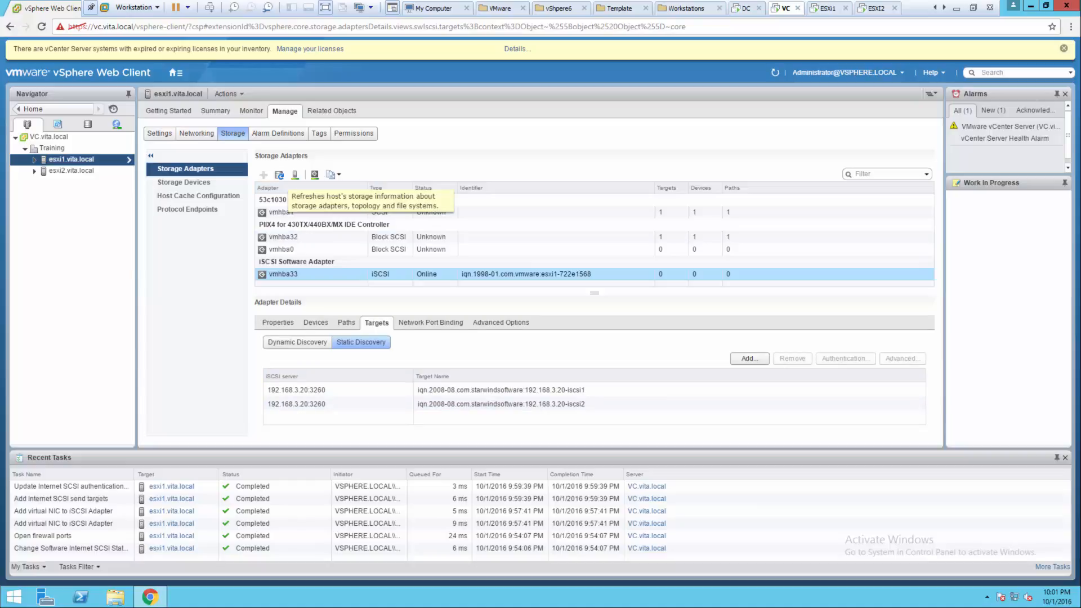
left_click(280, 175)
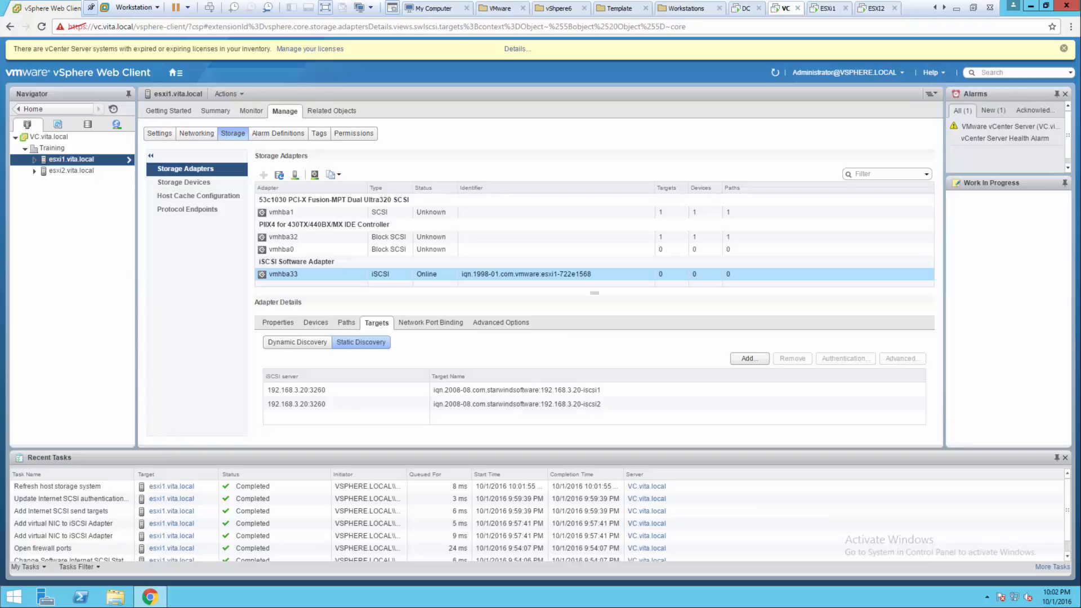
left_click(315, 174)
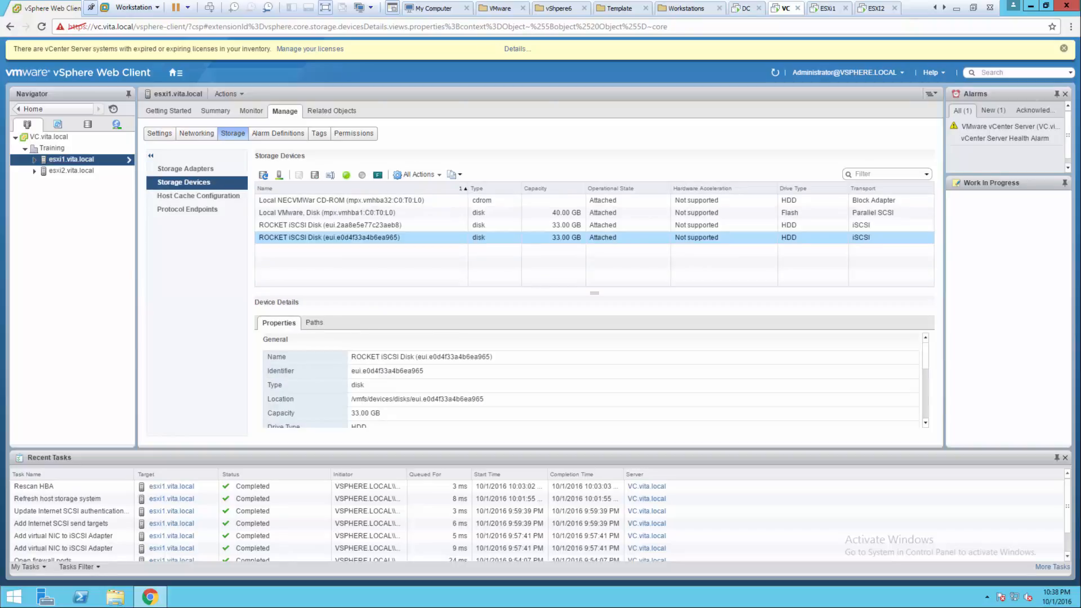
- Inspect esxi1's Storage Devices list for the two 33.00 GB ROCKET iSCSI disks
left_click(194, 169)
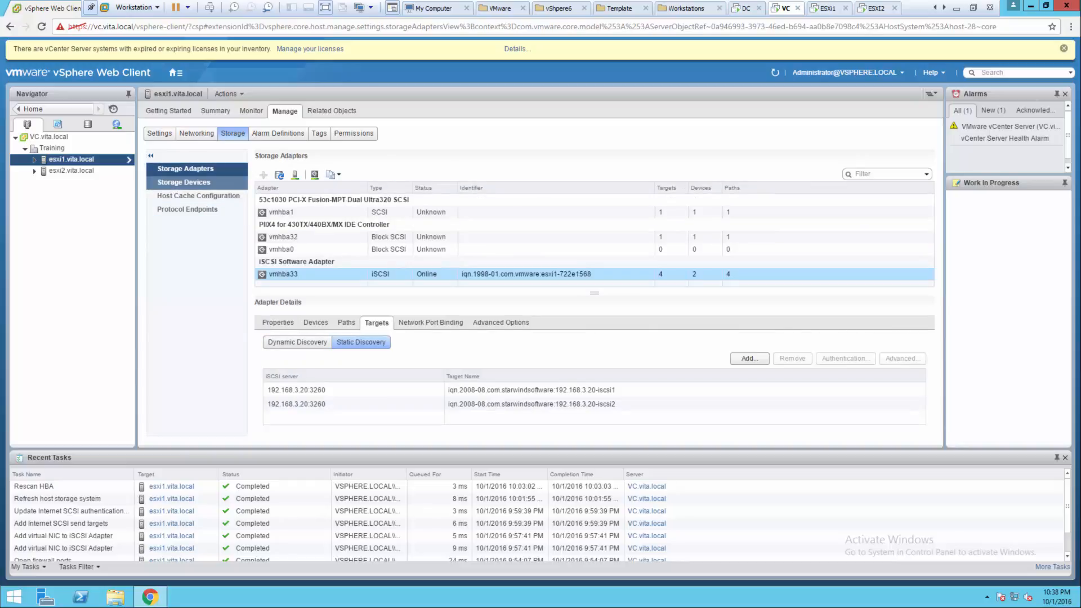
left_click(186, 182)
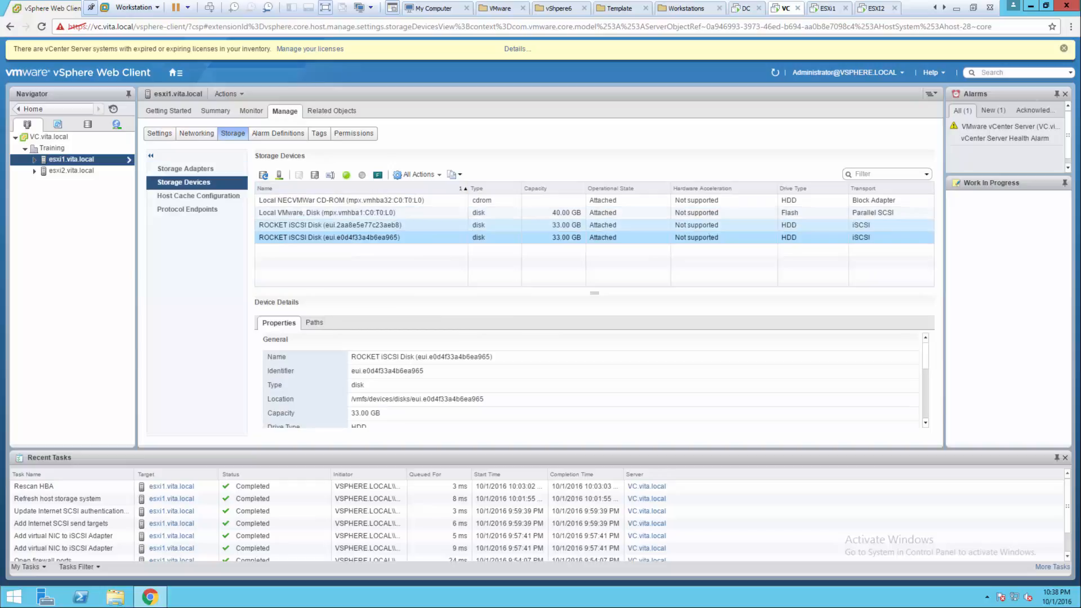
left_click(330, 225)
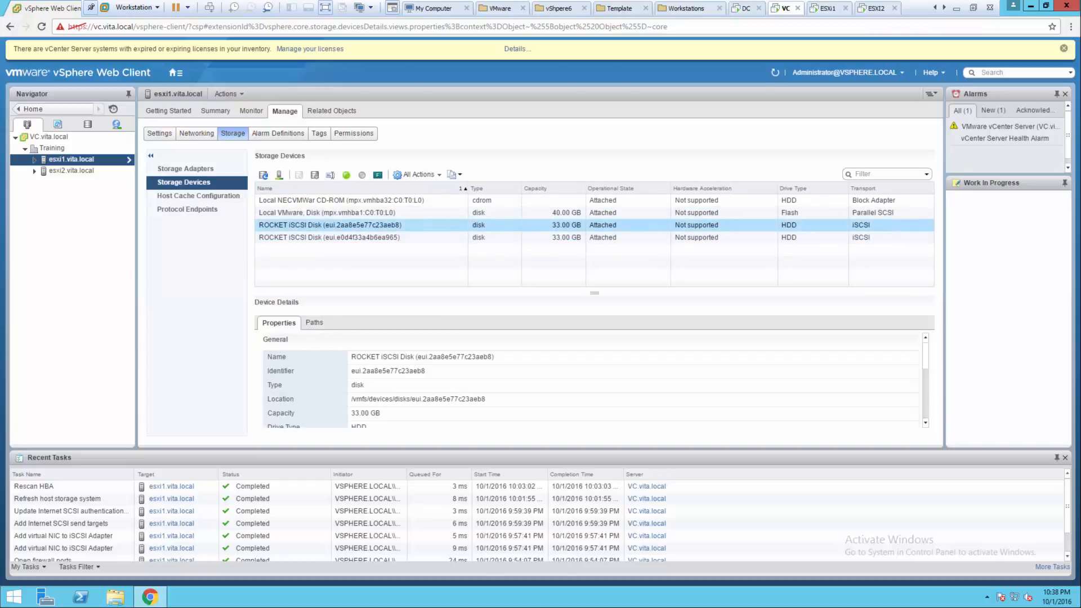
right_click(322, 226)
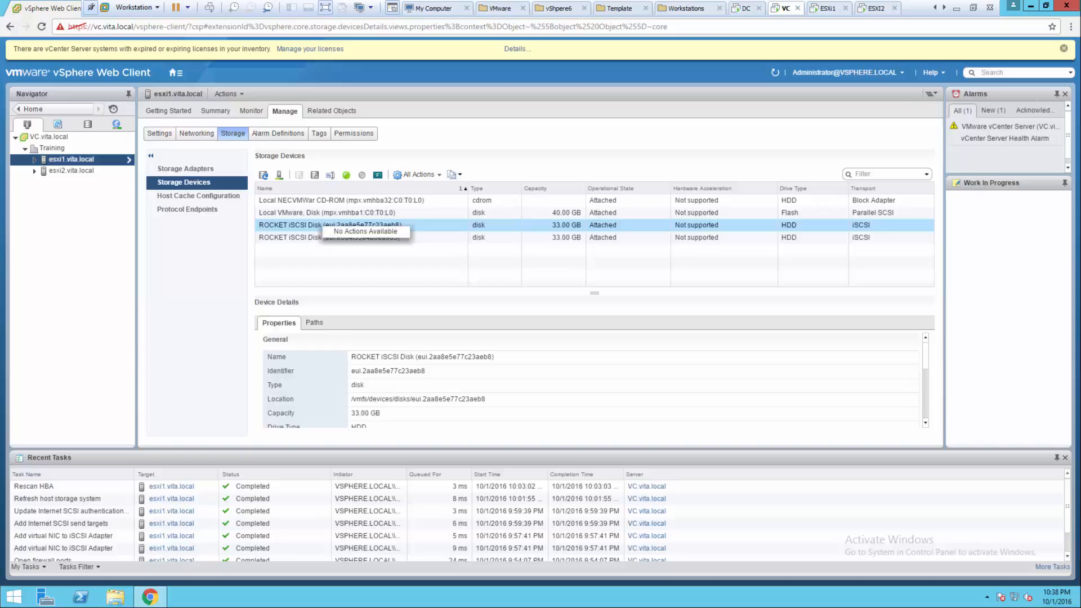
left_click(321, 224)
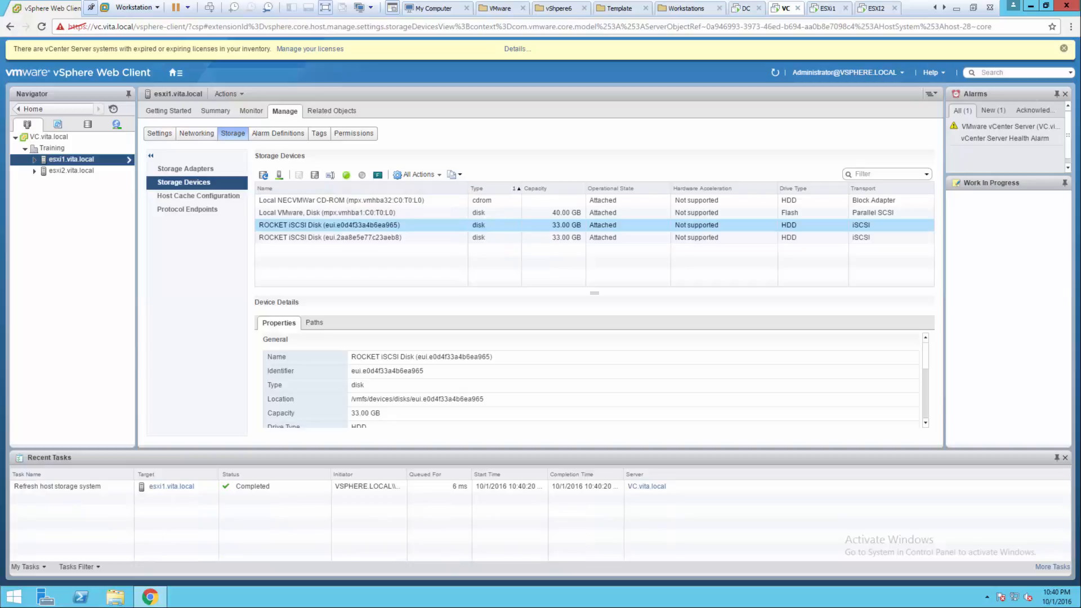
- Rescan esxi1 for new storage devices and VMFS volumes
left_click(278, 175)
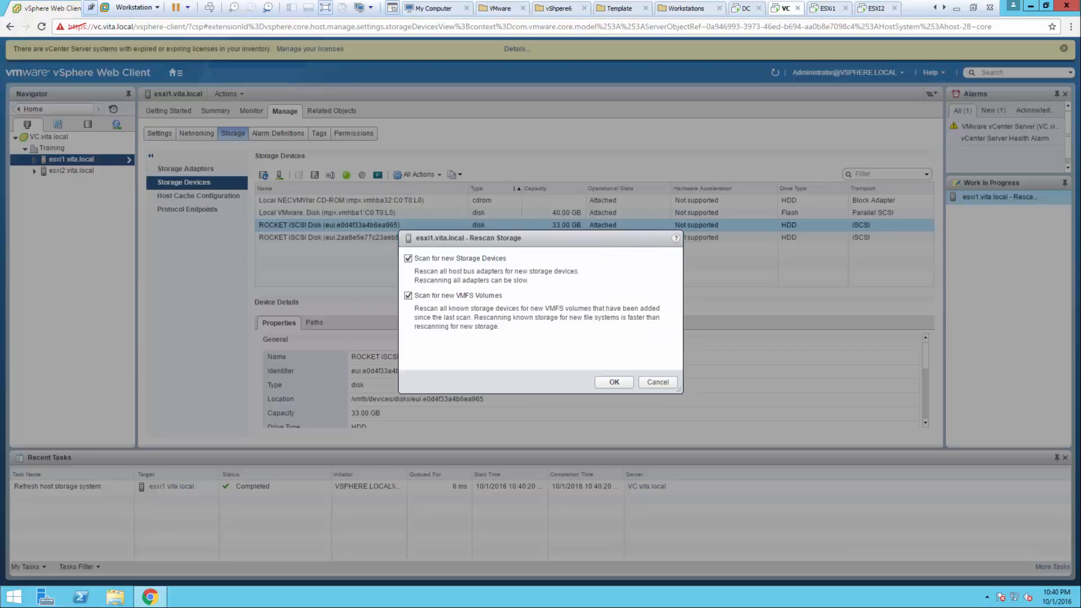
left_click(614, 382)
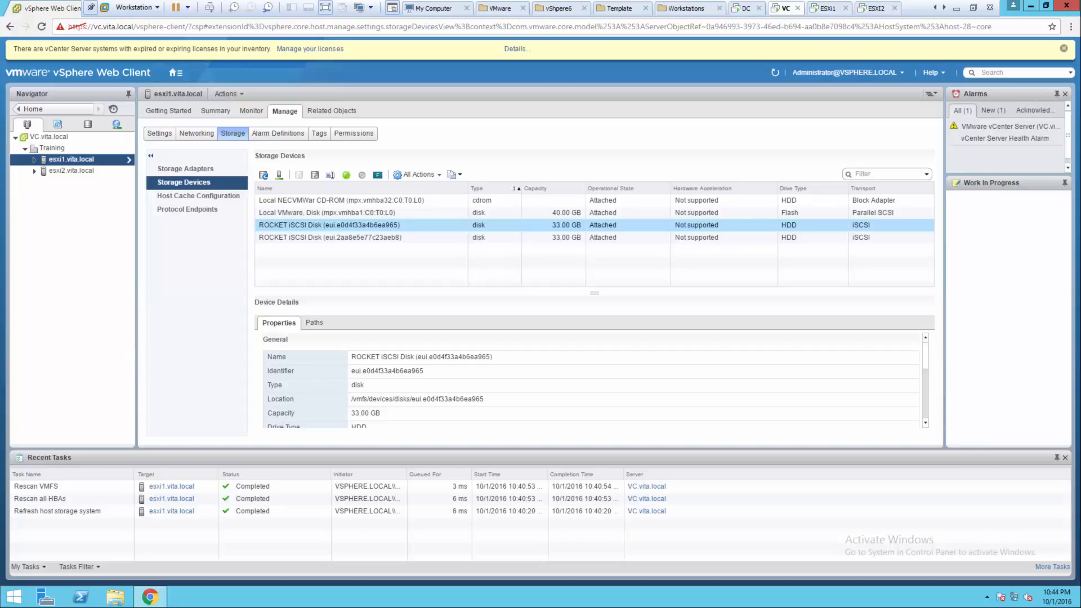
- Create VMFS 5 datastore iSCSI1 on disk eui.2aa8e5e77c23aeb8 using the whole 33 GB
left_click(229, 94)
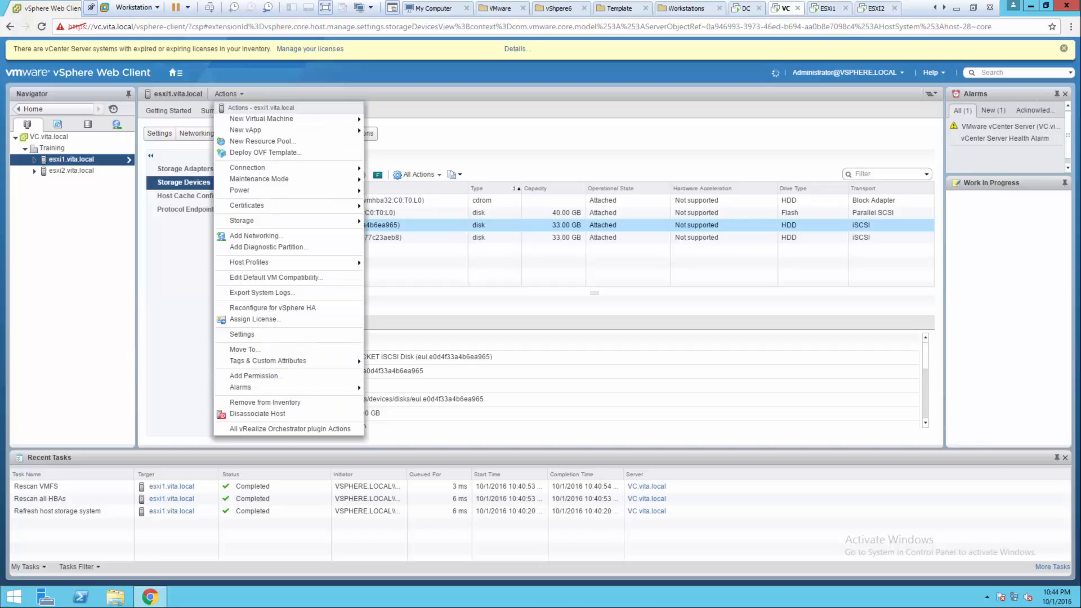
mouse_move(242, 221)
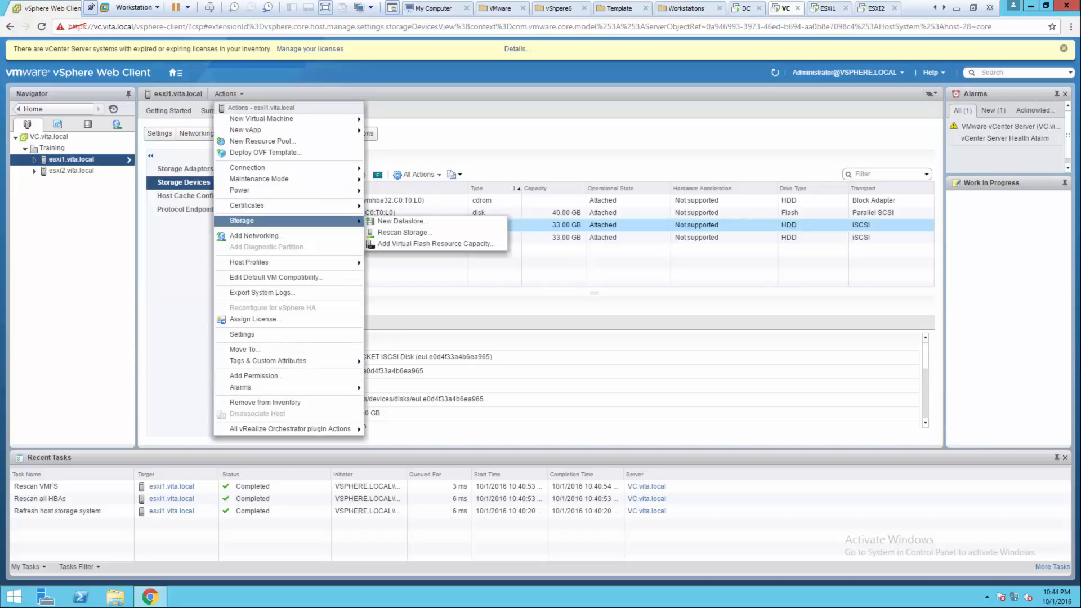
left_click(401, 221)
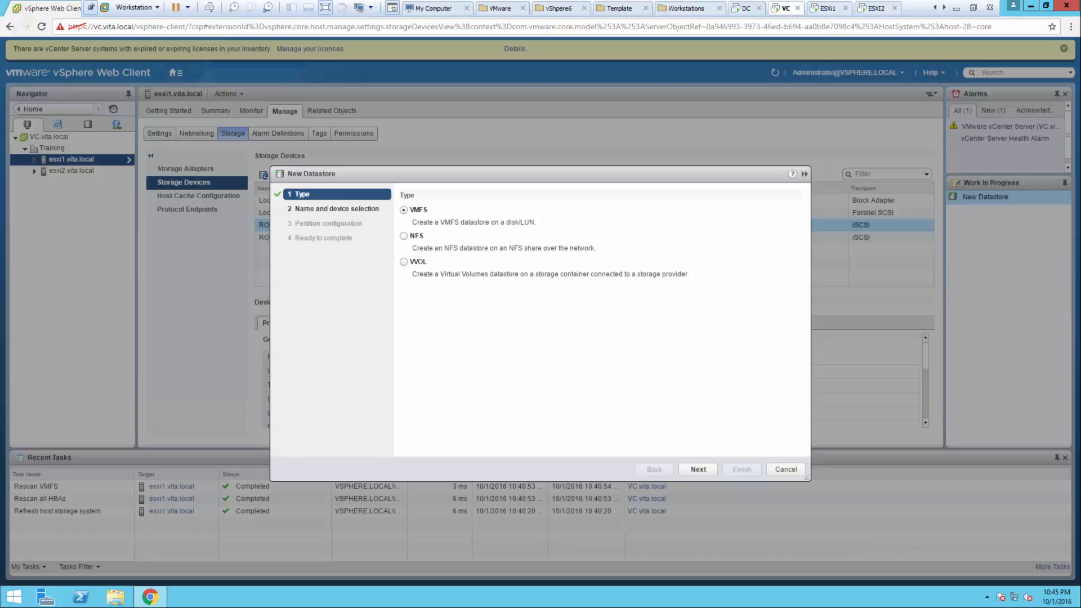
left_click(699, 469)
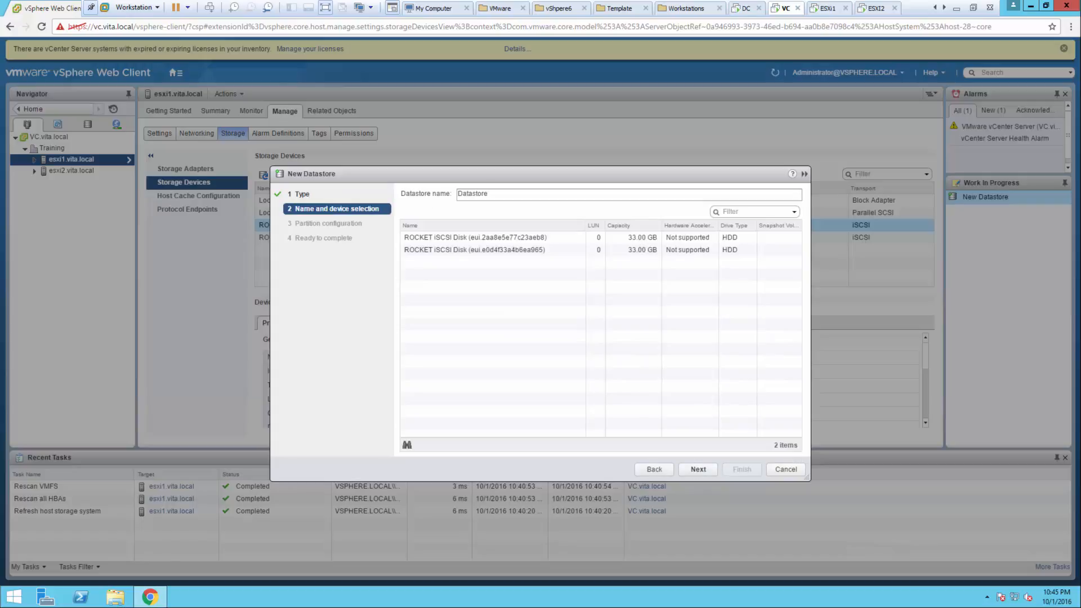
left_click(503, 237)
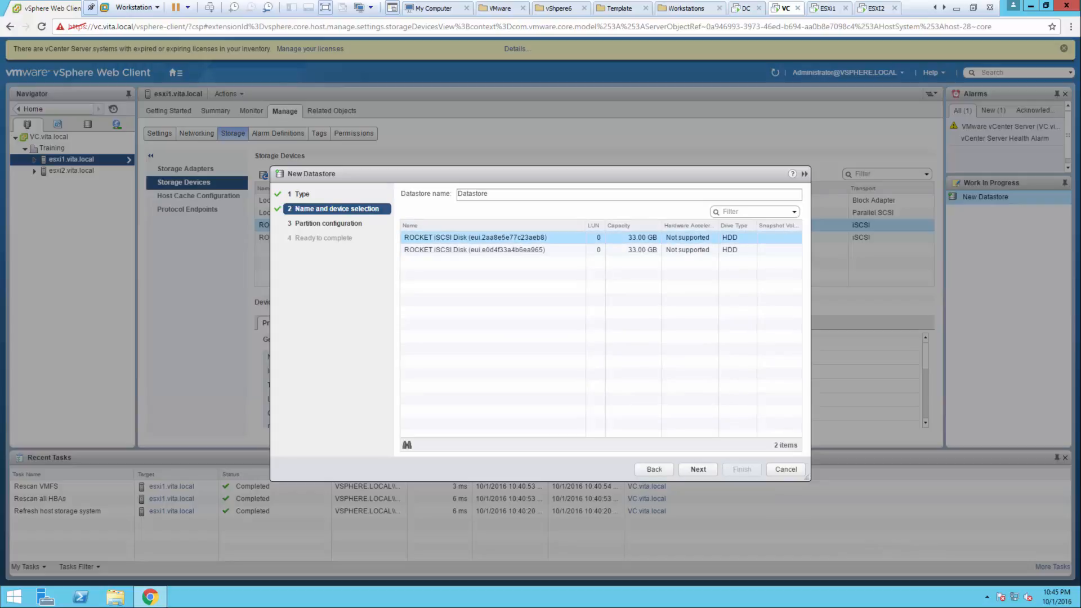
double_click(473, 194)
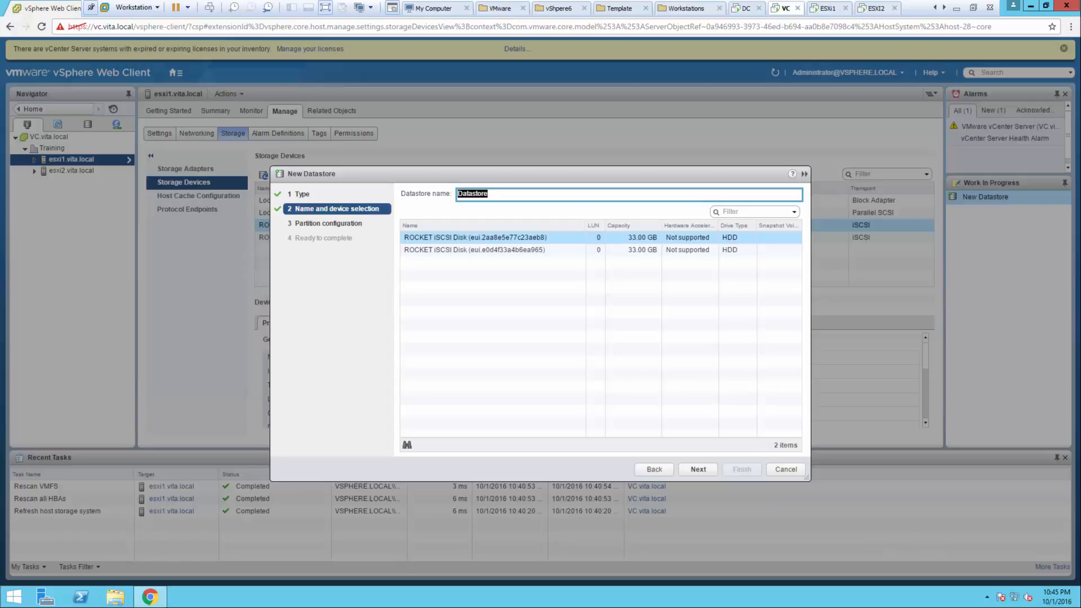
type("iSCSI1")
left_click(699, 470)
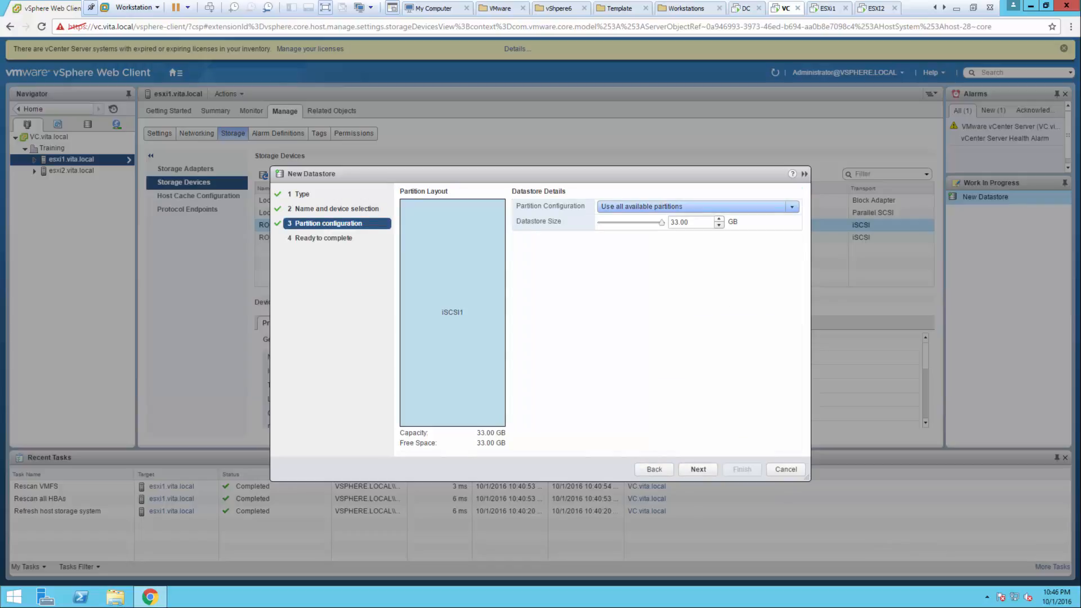
left_click(698, 470)
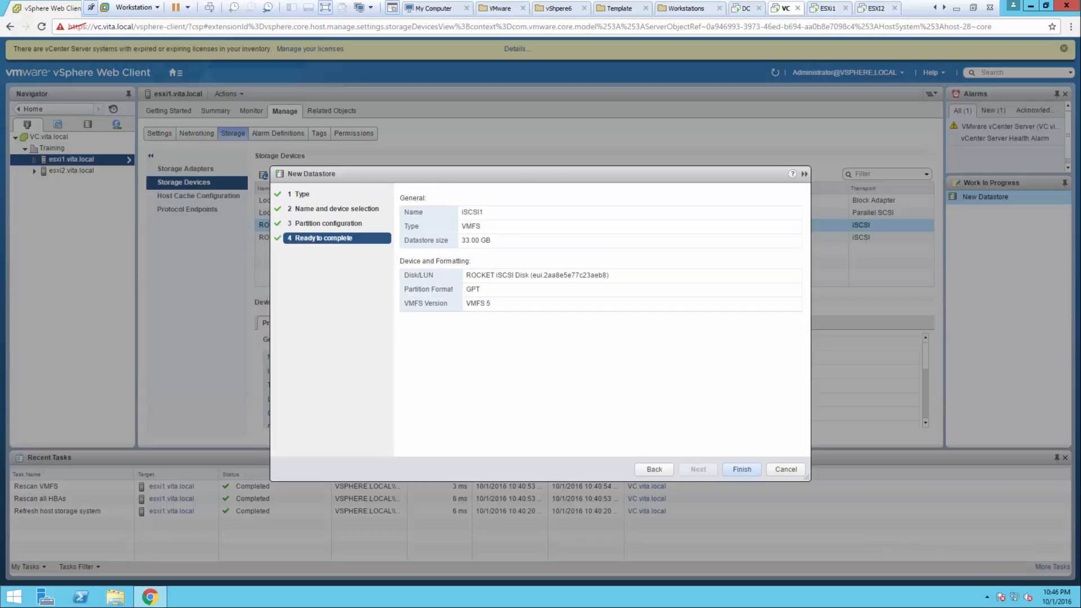
left_click(742, 470)
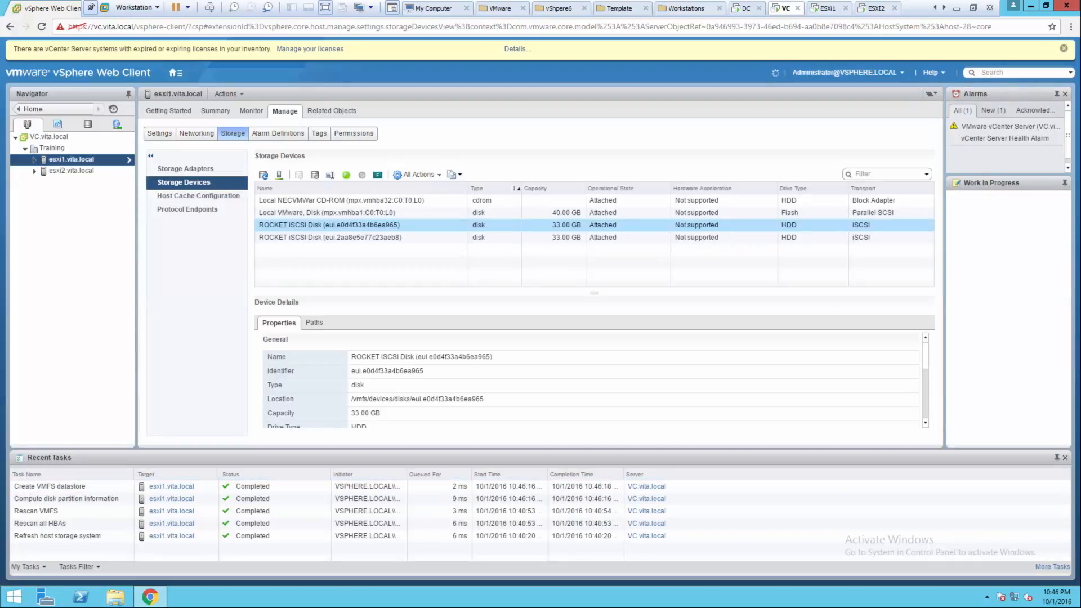
left_click(226, 93)
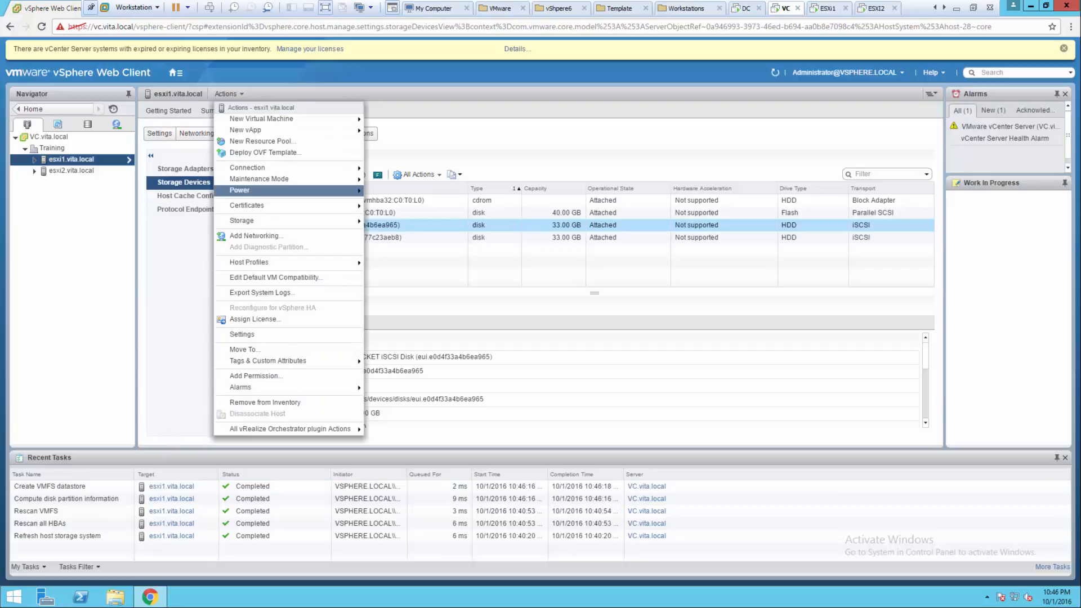
- Start a new VMFS datastore named iSCSI2 on the ROCKET iSCSI disk
mouse_move(281, 220)
left_click(400, 221)
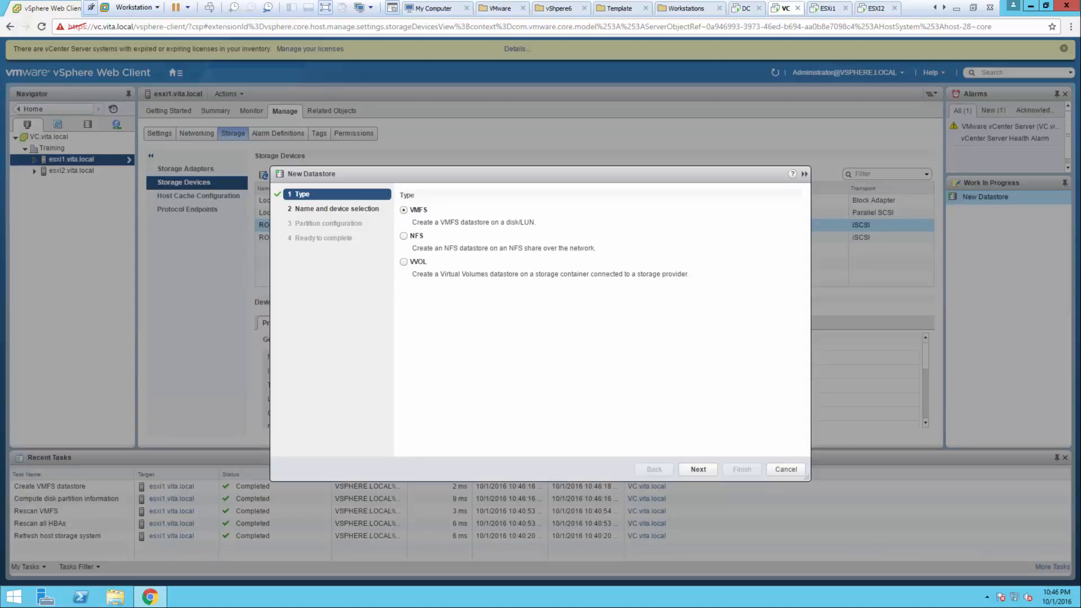
left_click(699, 469)
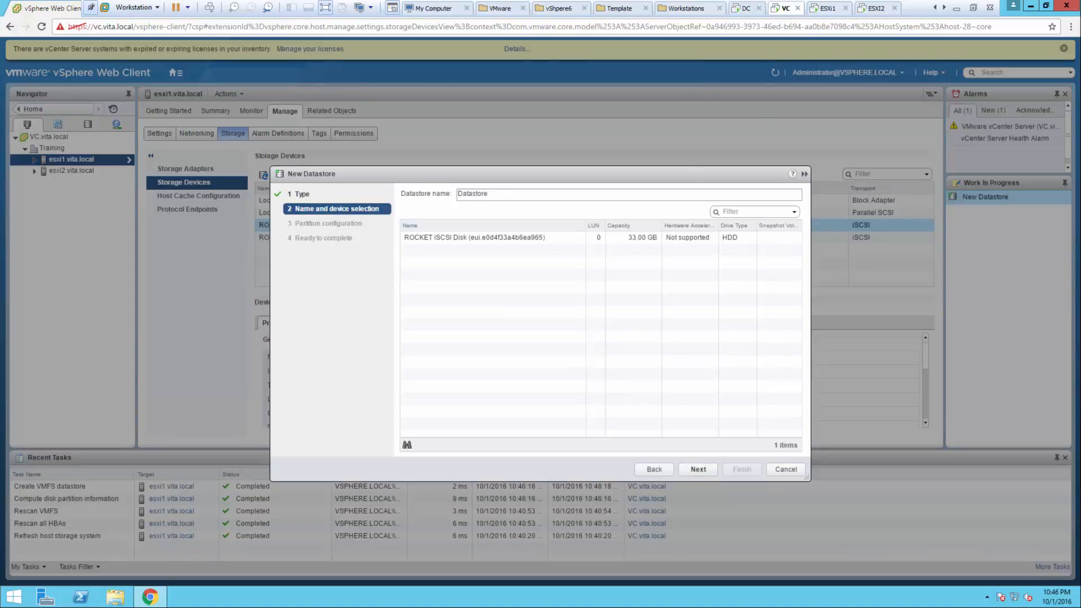
left_click(509, 238)
left_click_drag(493, 194, 386, 194)
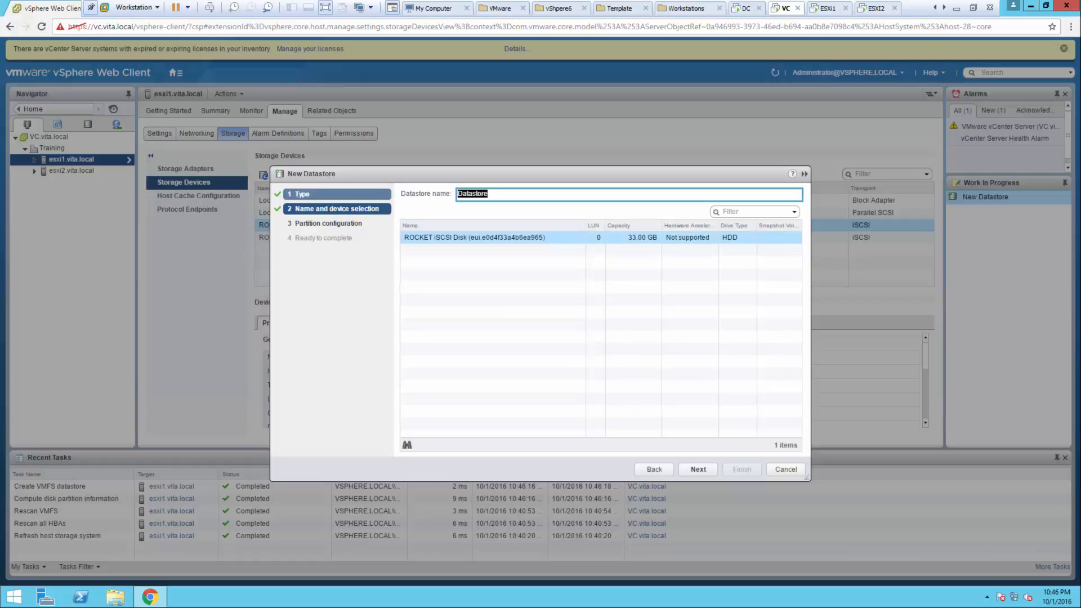
type("iSCSI2")
left_click(699, 469)
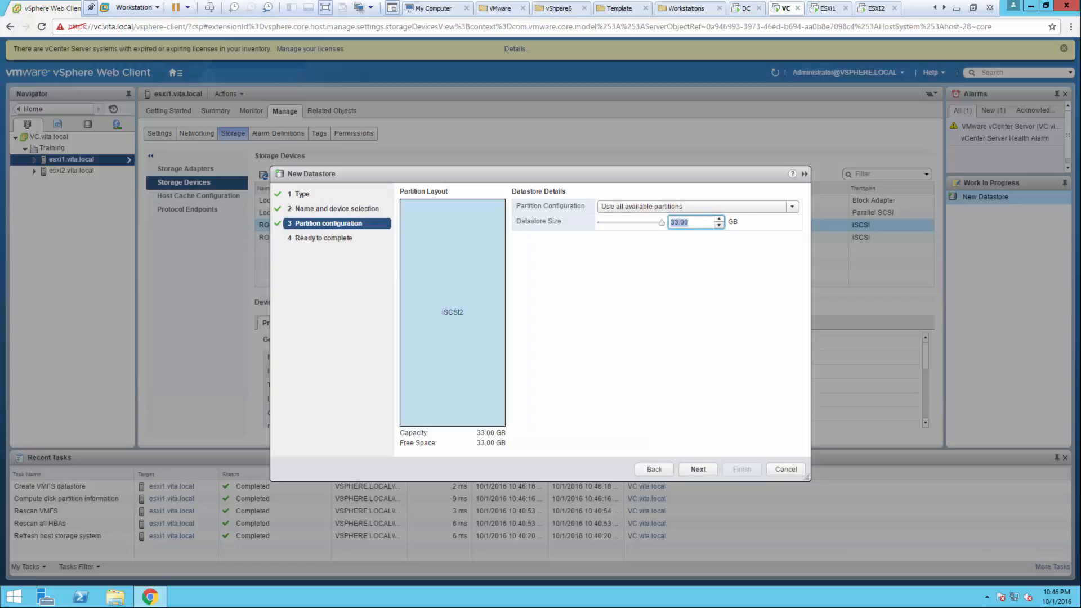
- Use all available partitions with a 16.00 GB size and finish creating iSCSI2
type("16")
left_click(696, 207)
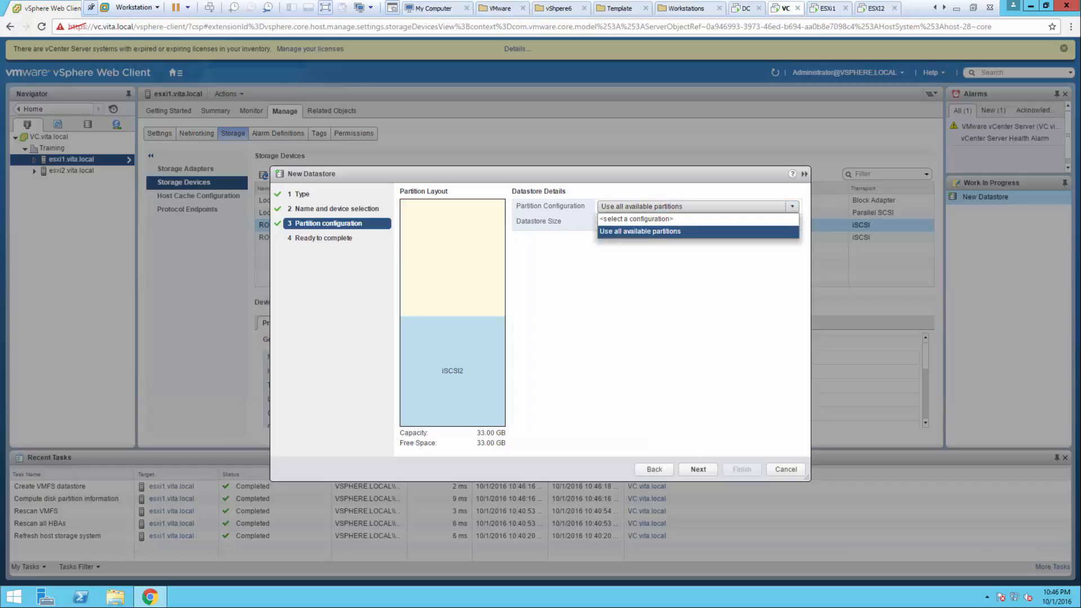
left_click(687, 219)
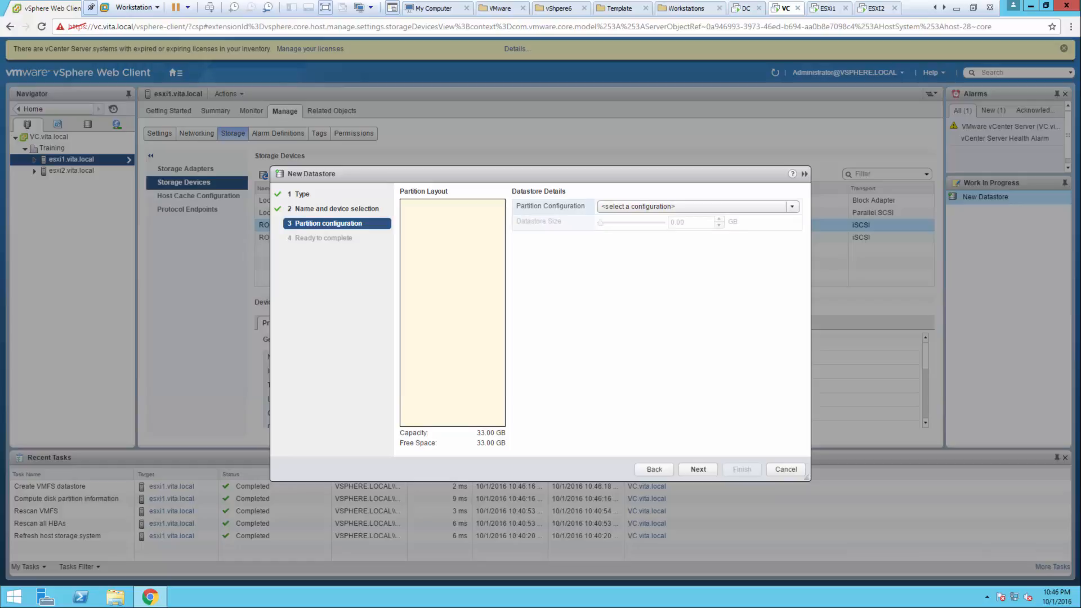
left_click(695, 207)
left_click(687, 231)
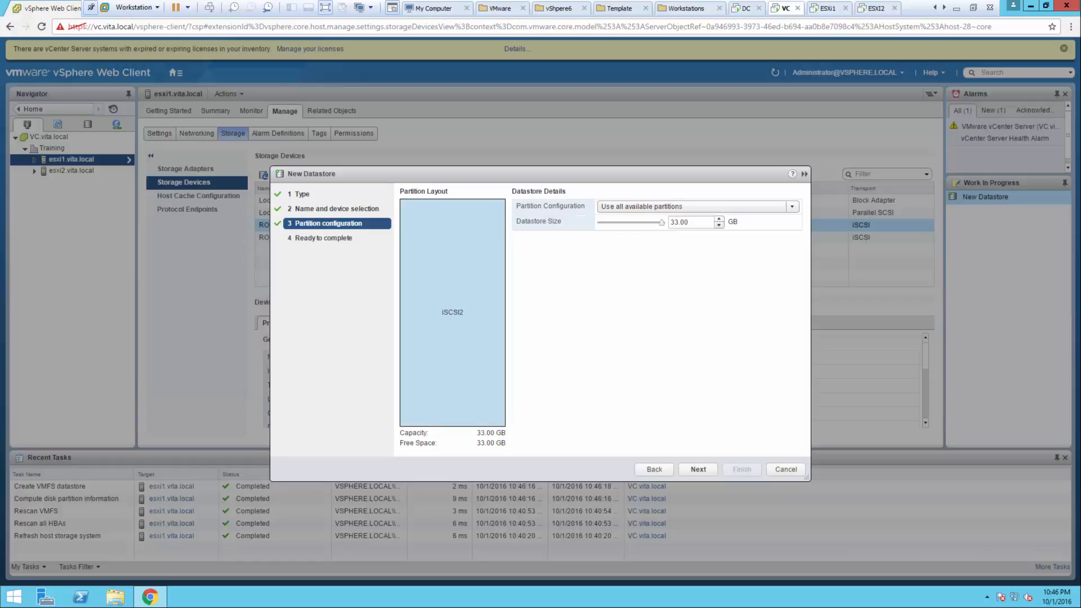
double_click(680, 222)
type("16.00")
left_click(698, 469)
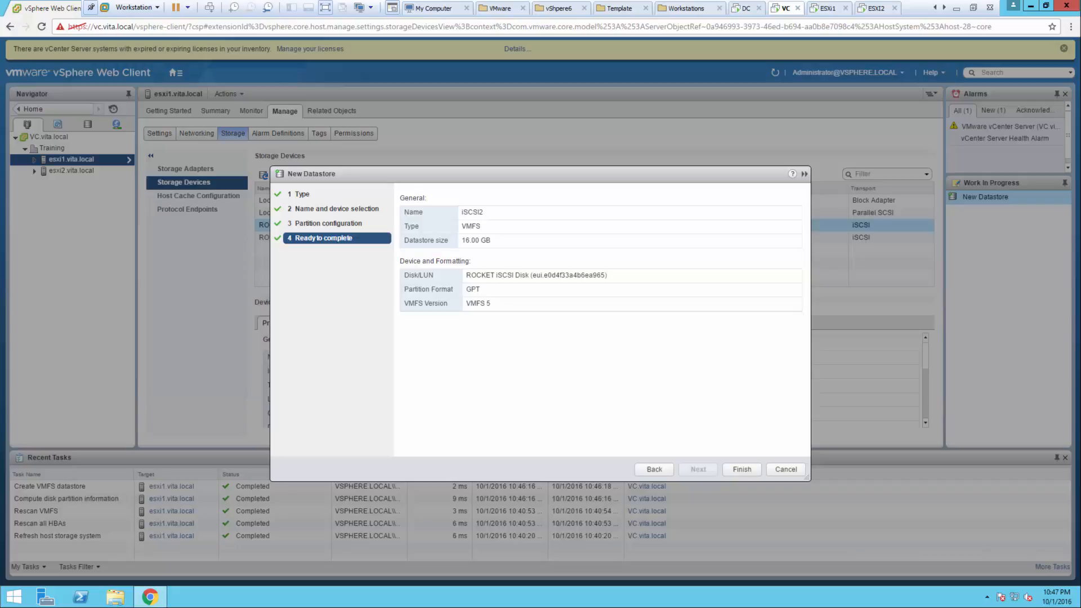
left_click(743, 470)
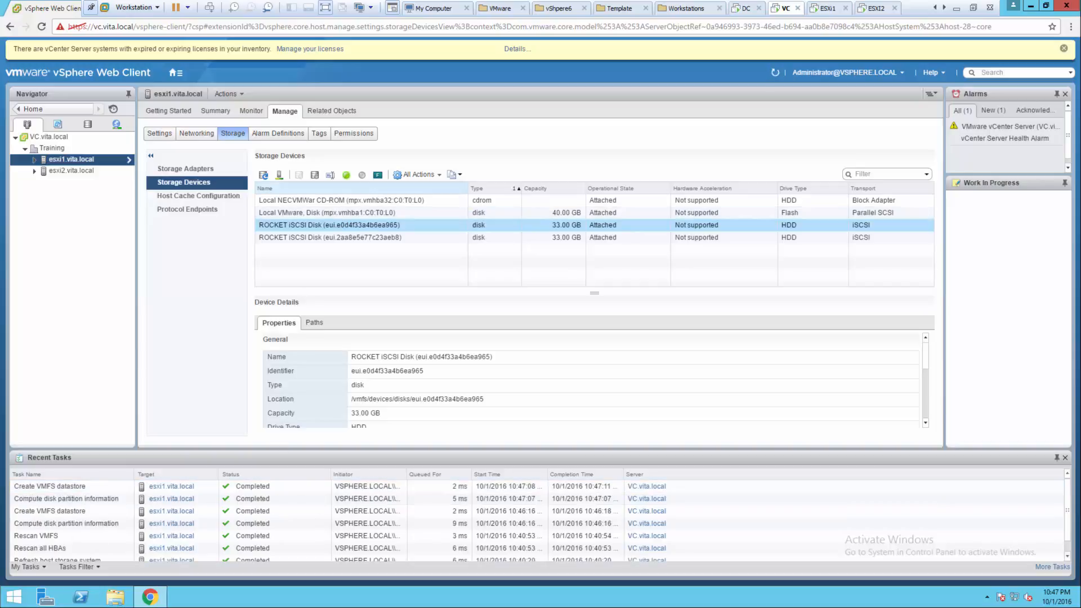
- Refresh storage and review esxi1's datastores: datastore1, iSCSI1 (32.75 GB), iSCSI2 (15.75 GB)
left_click(264, 175)
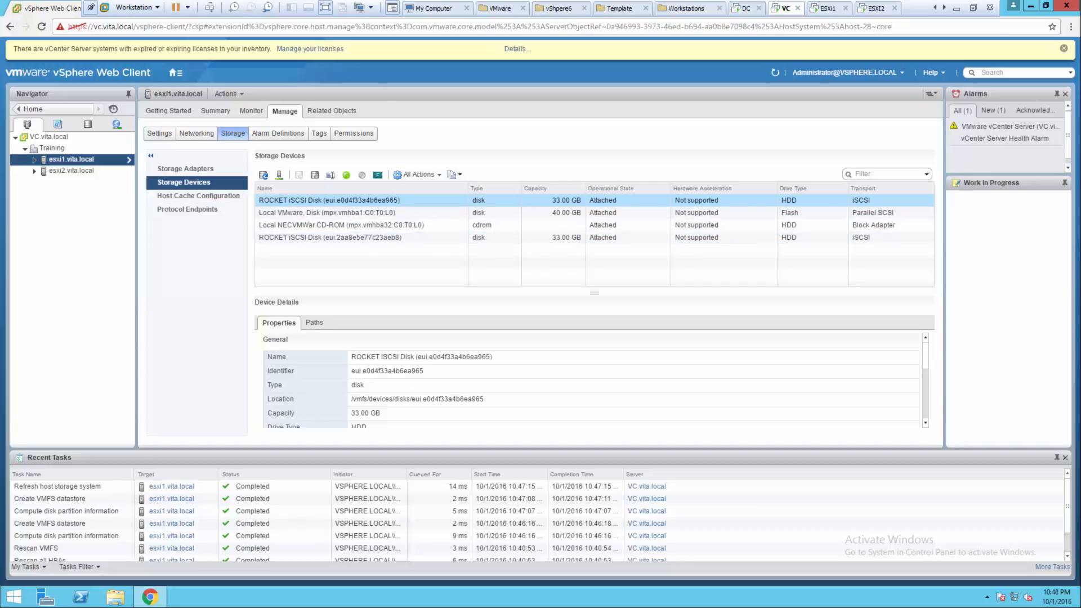
left_click(332, 111)
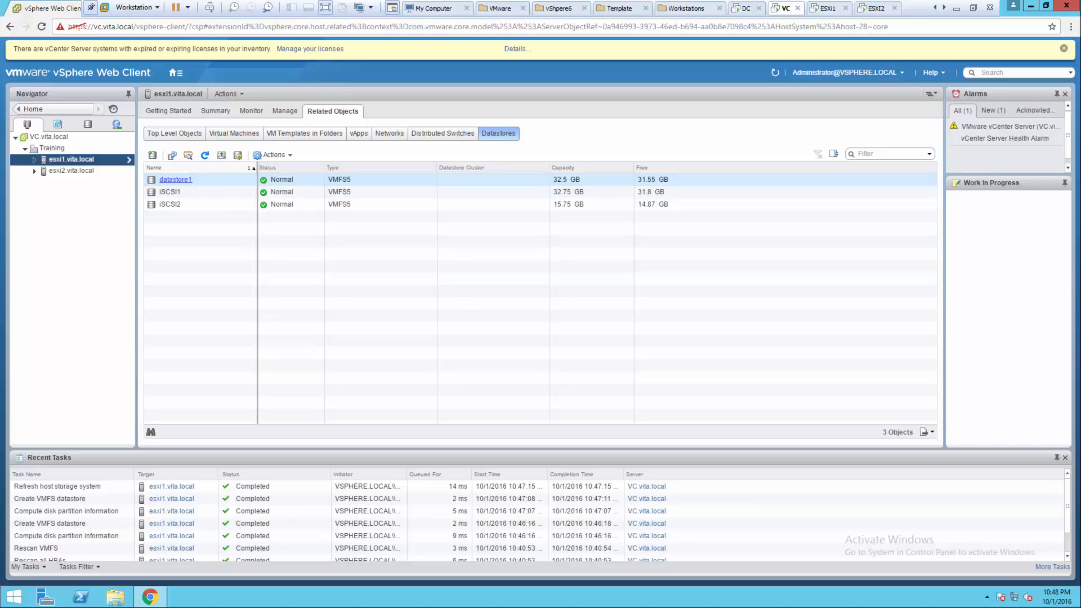
left_click(225, 192)
left_click(226, 205)
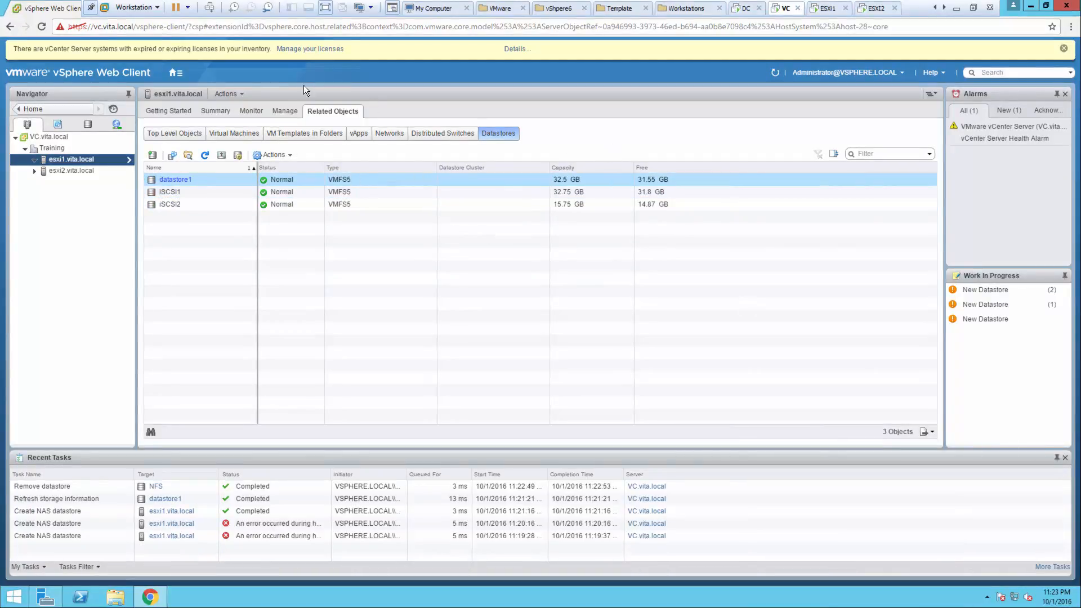
- Start a new NFS 3 datastore on esxi1
left_click(228, 94)
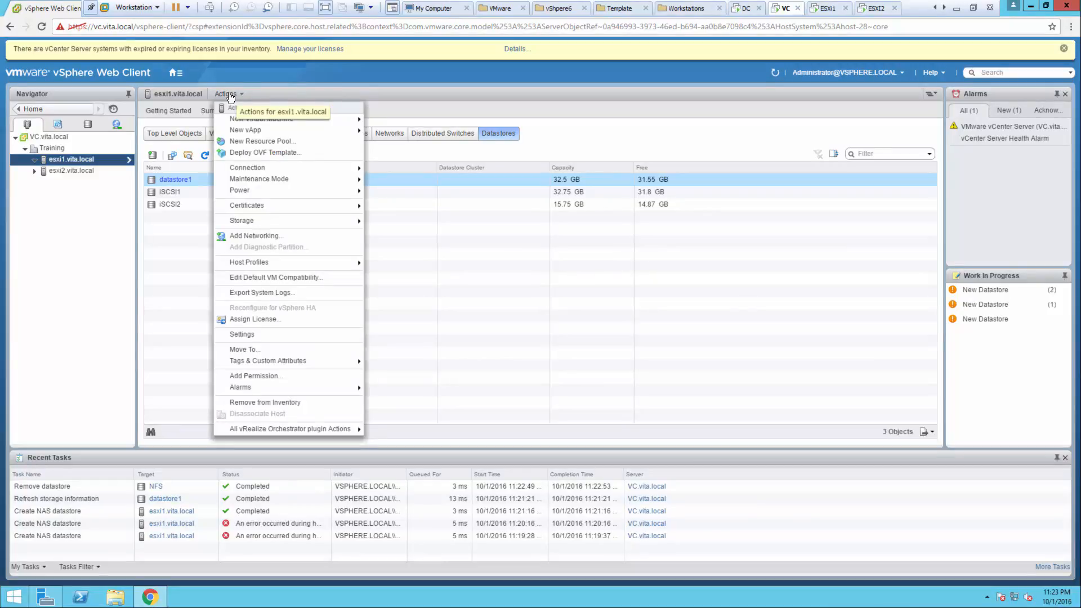
mouse_move(245, 224)
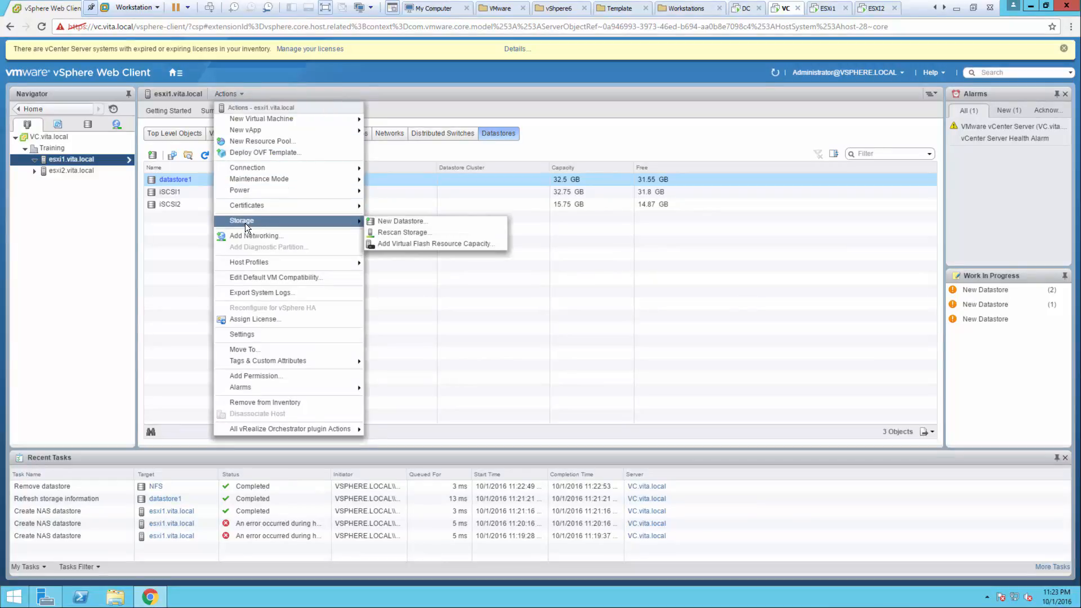
left_click(401, 221)
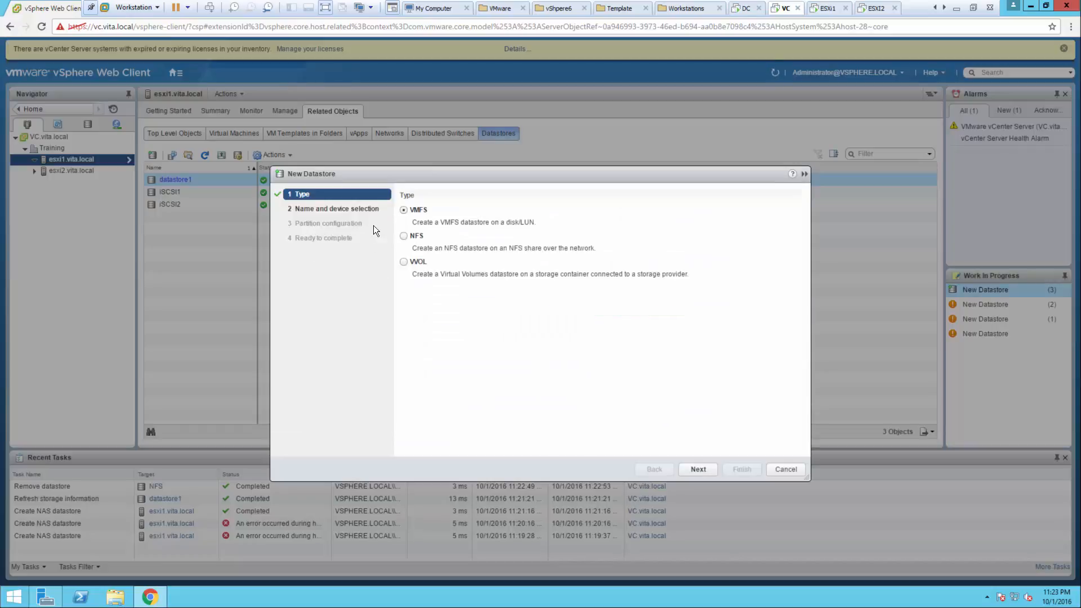
left_click(404, 236)
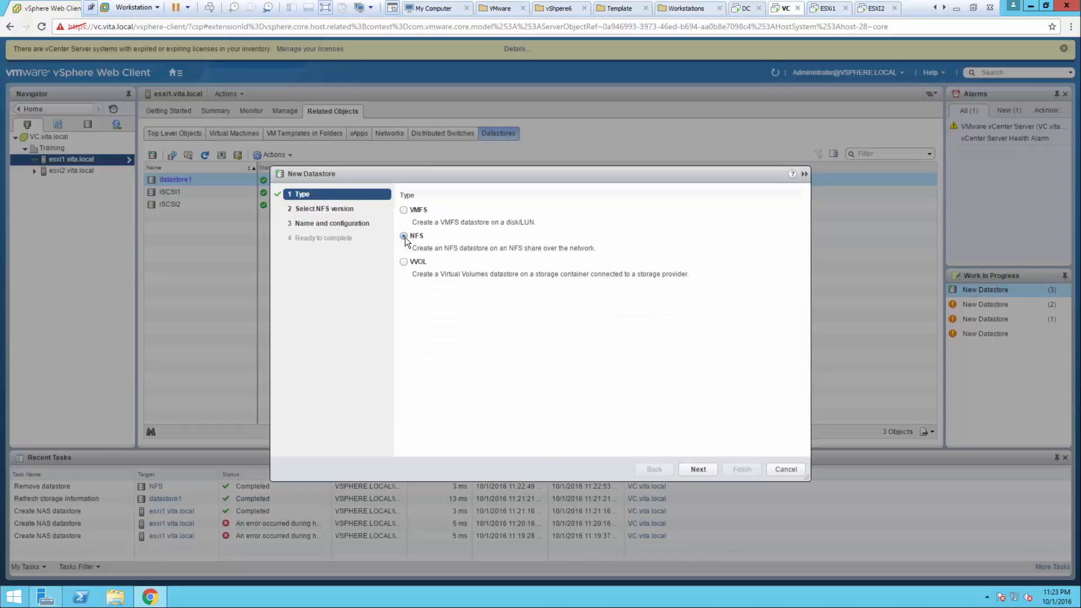
left_click(698, 469)
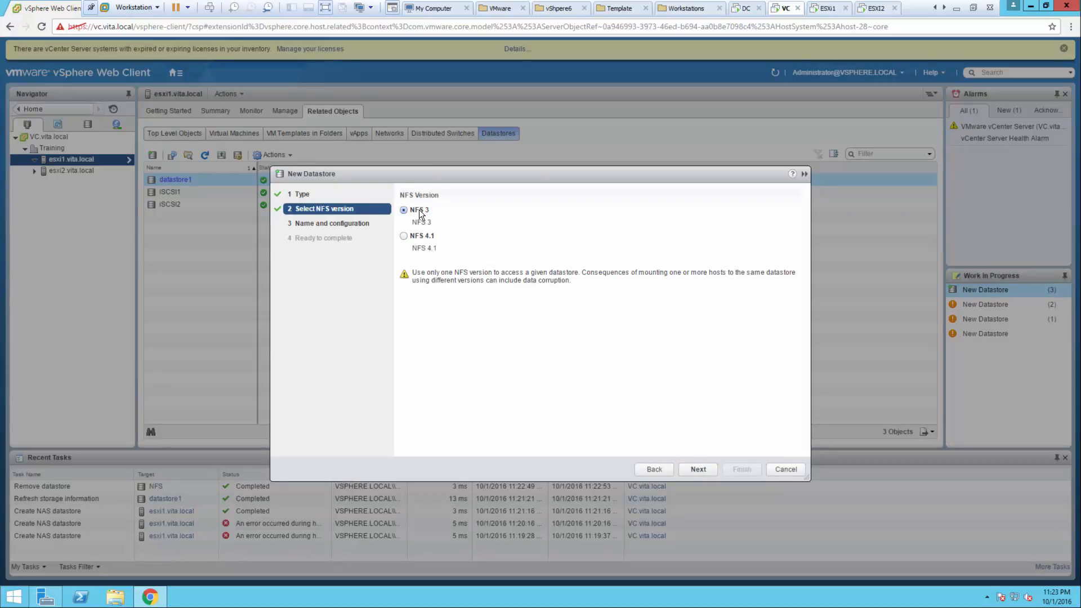
left_click(698, 469)
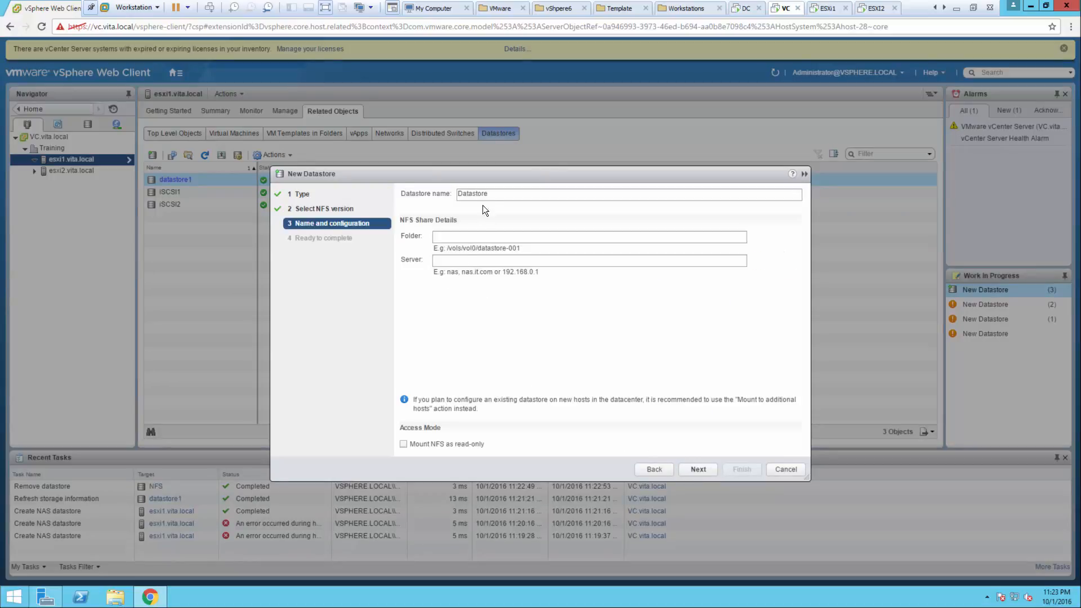
- Name it NFS, with folder NFS on server 192.168.3.20, and finish
type("NFS")
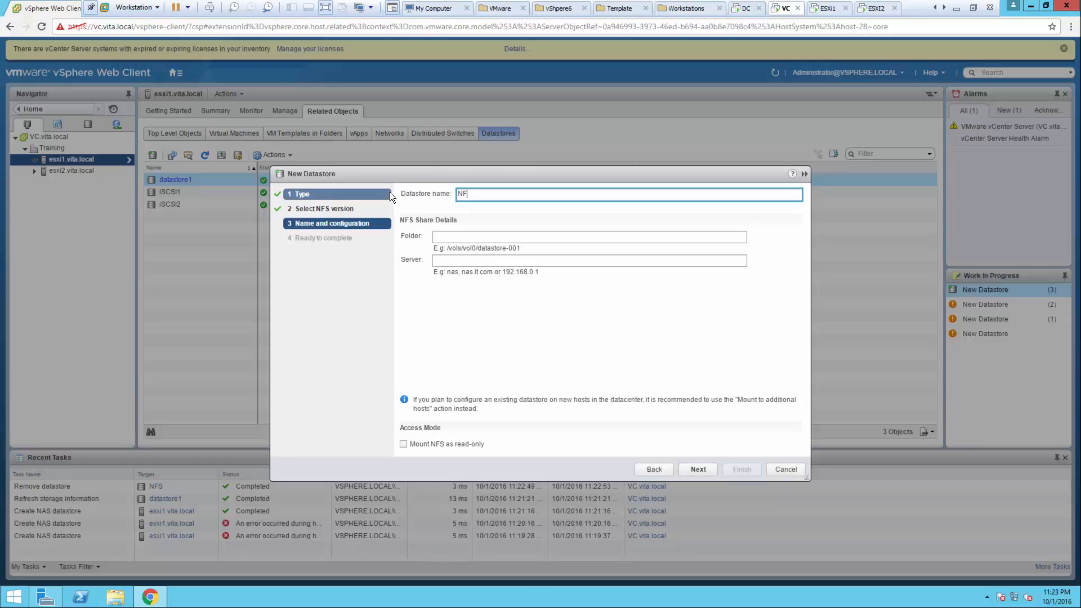
key("Tab")
type("NFS")
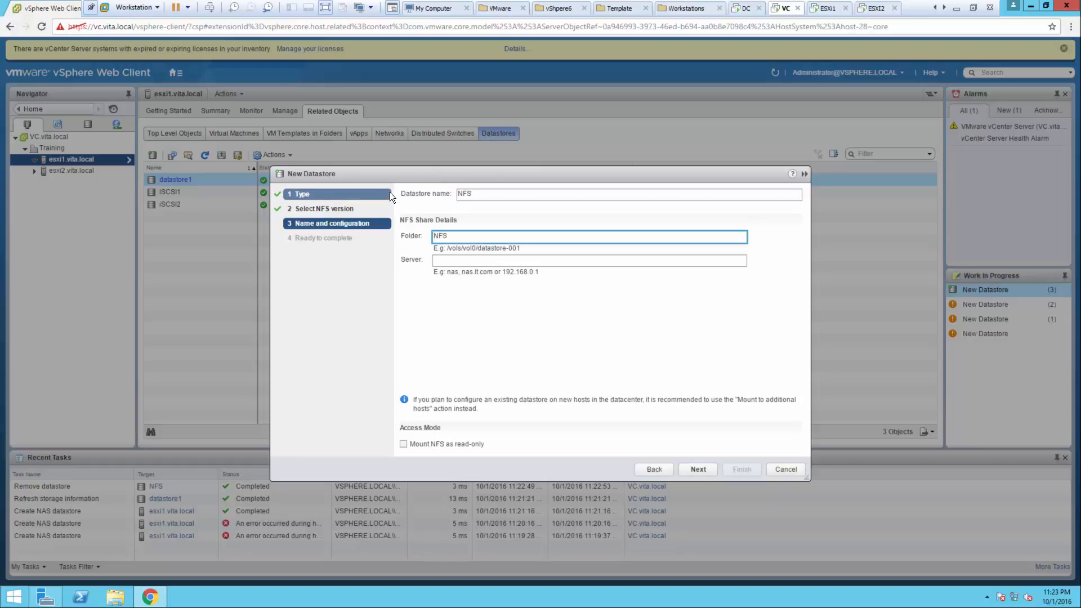
key("Tab")
type("192.1")
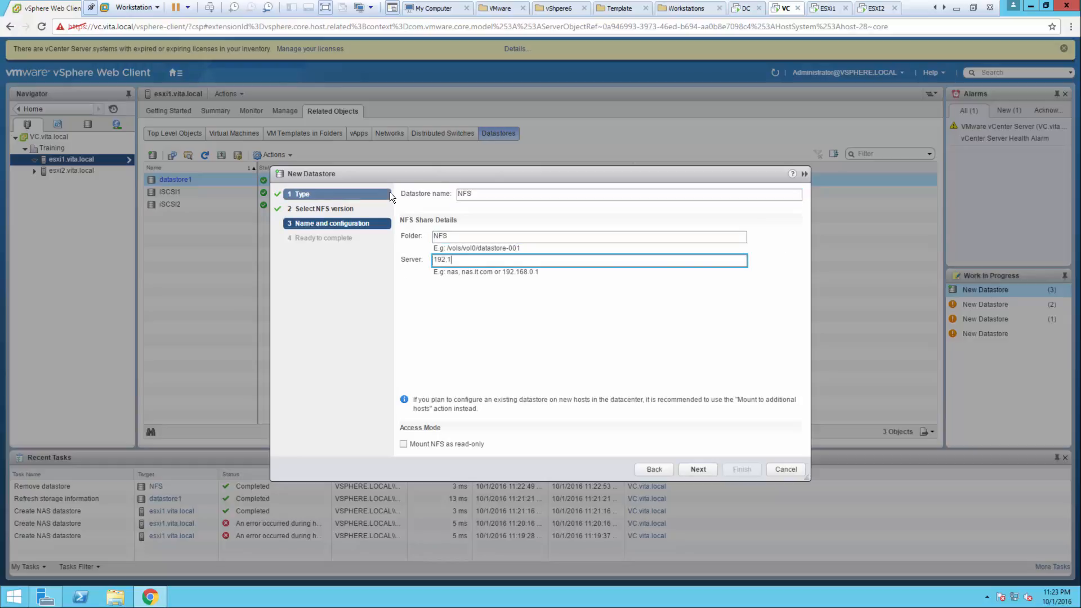
type("68.3.20")
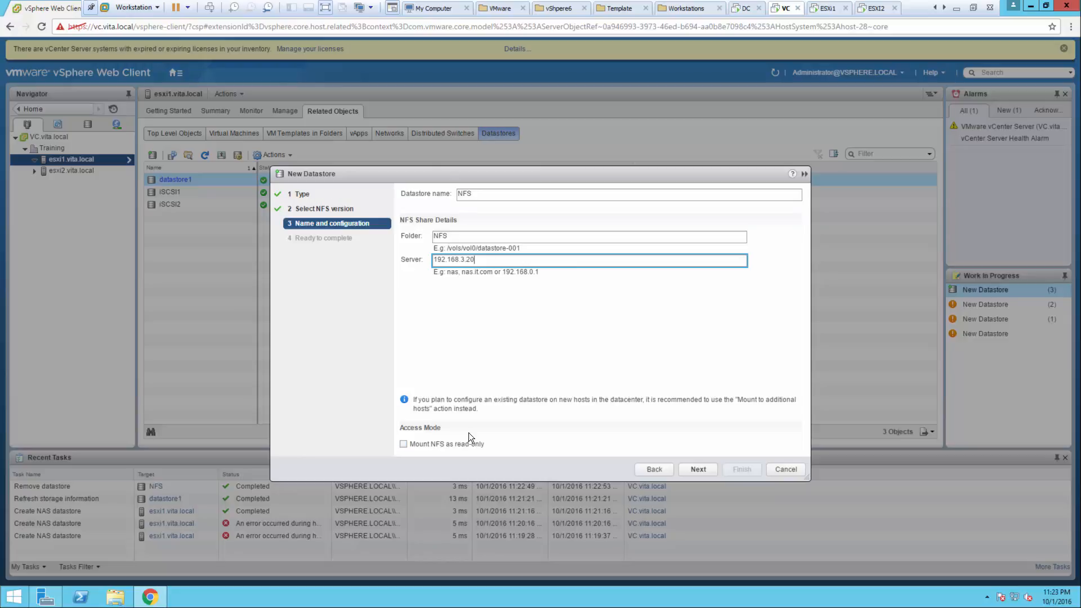
left_click(709, 468)
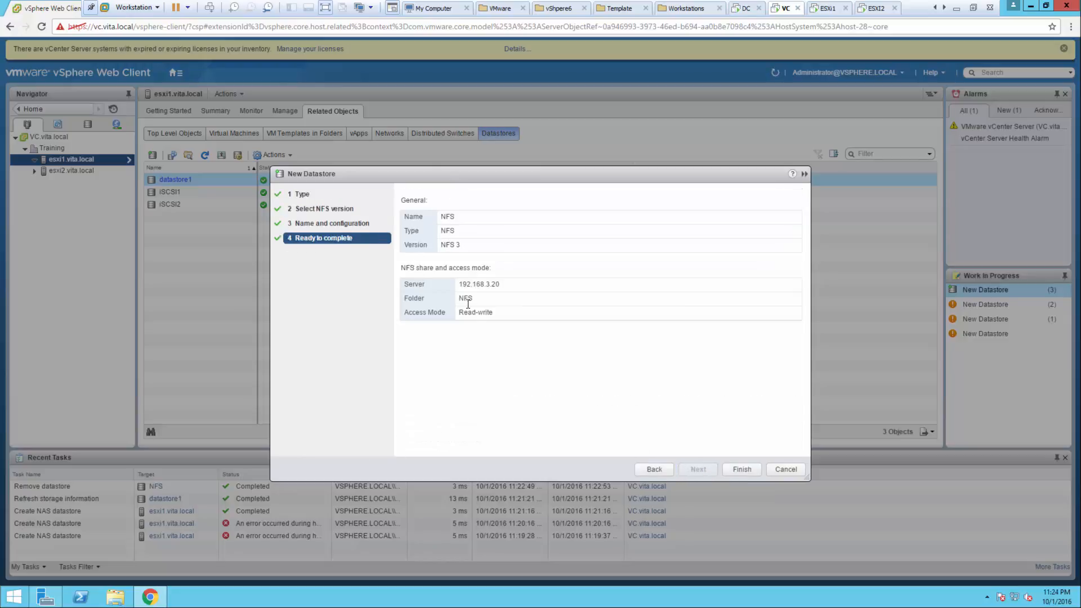
left_click(742, 470)
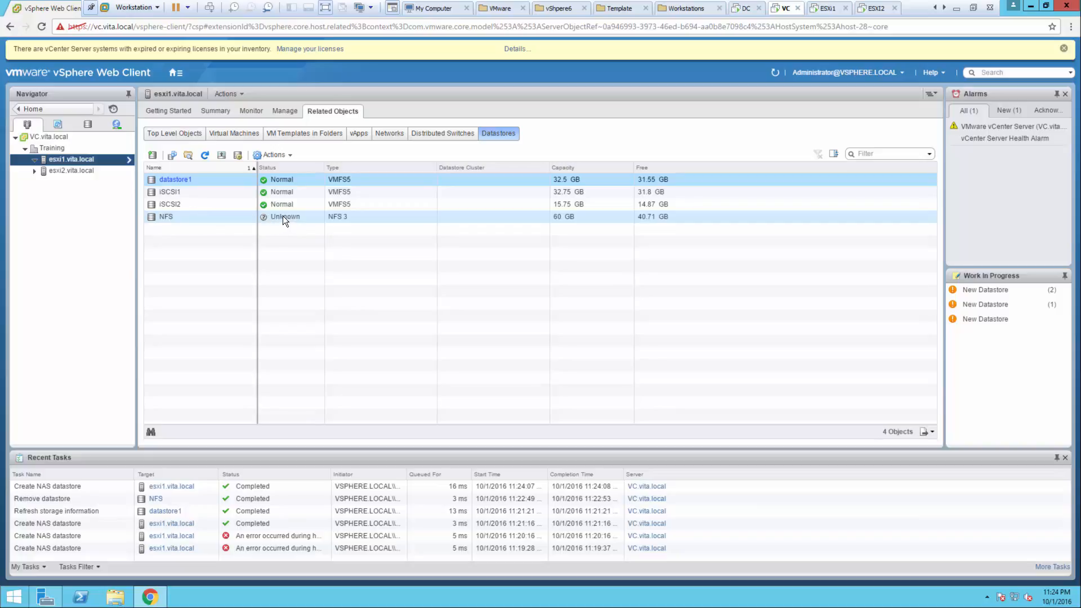
double_click(186, 217)
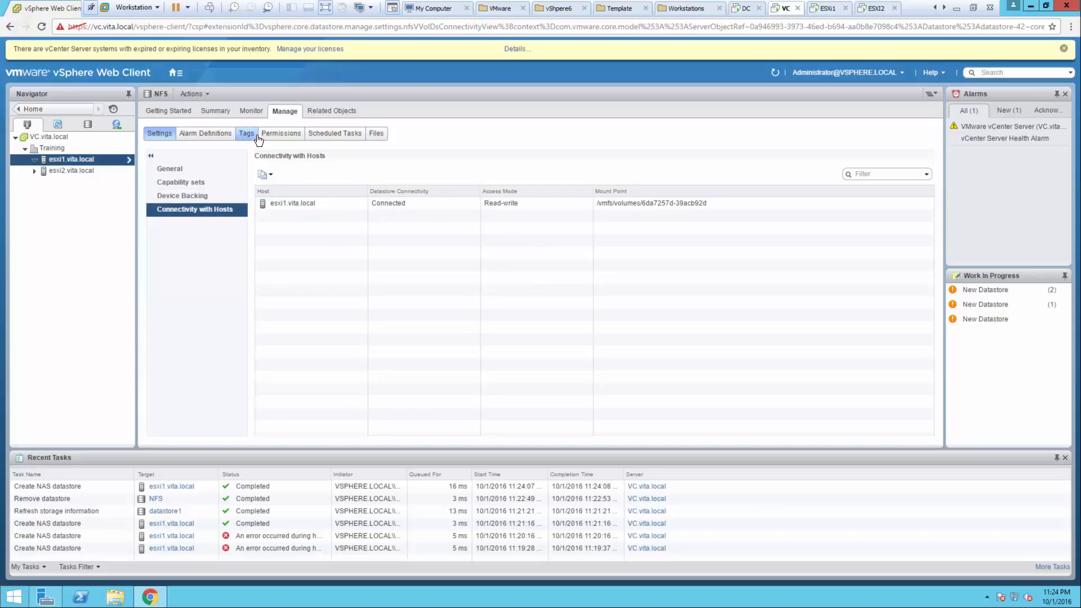
left_click(332, 111)
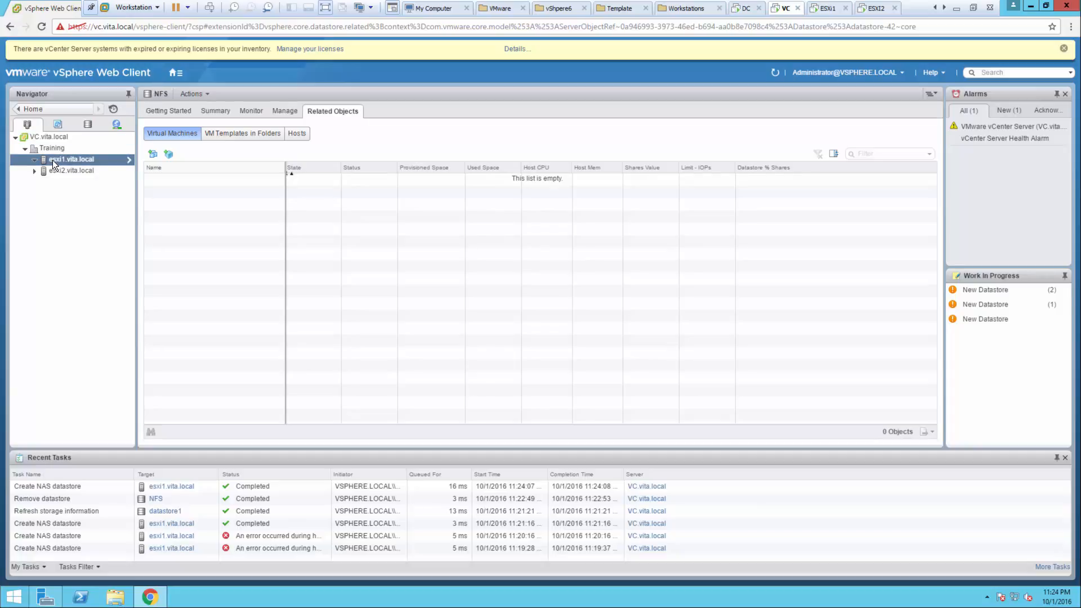
left_click(65, 169)
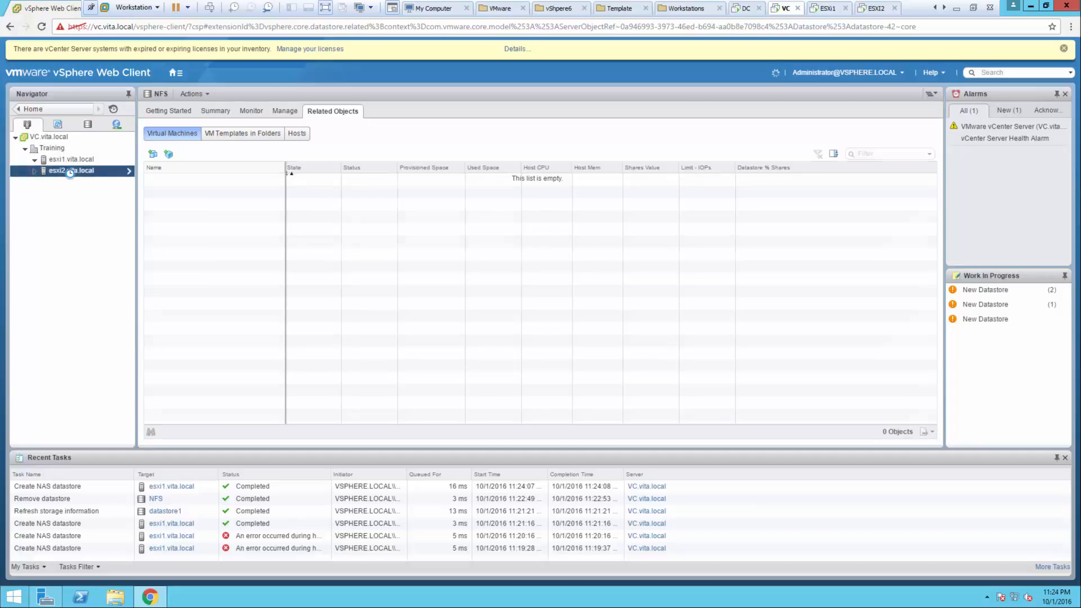
left_click(67, 159)
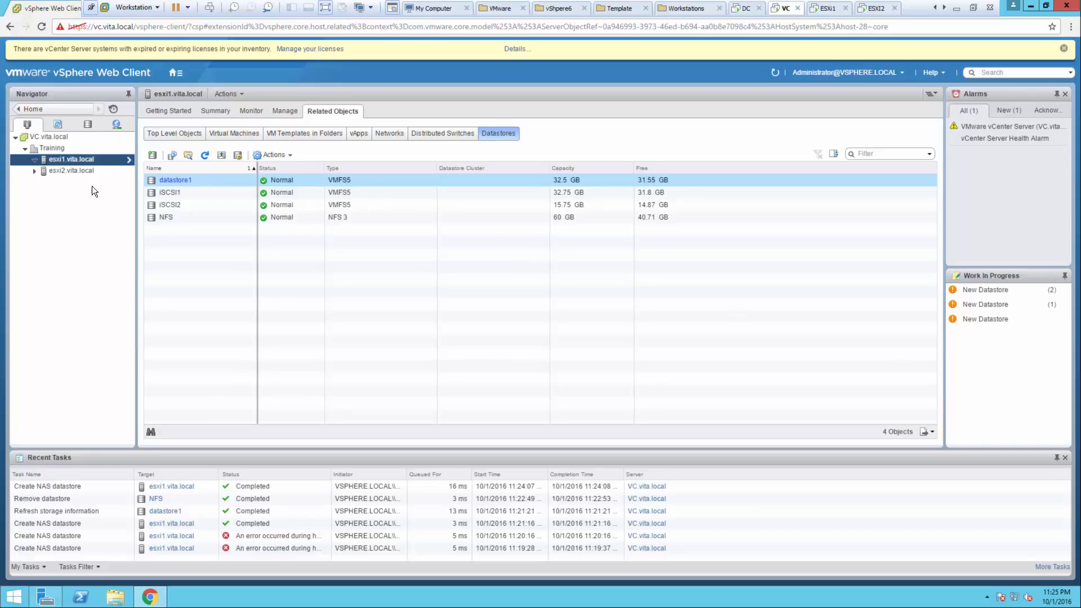
- Switch to esxi2's virtual switches and select vSwitch3 with its iSCSI1 port group
left_click(72, 170)
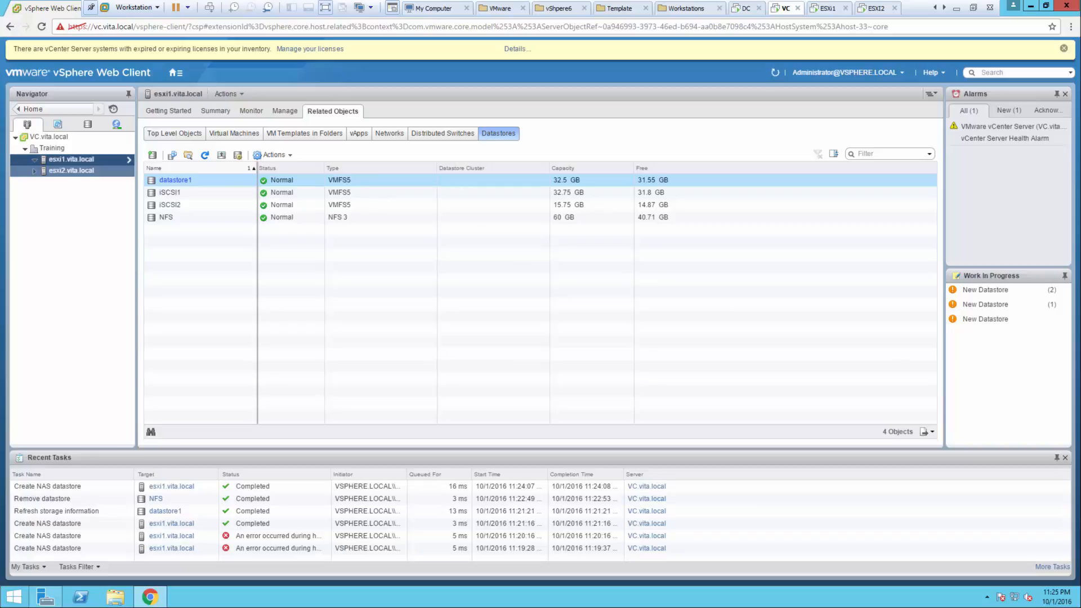
left_click(68, 167)
left_click(63, 170)
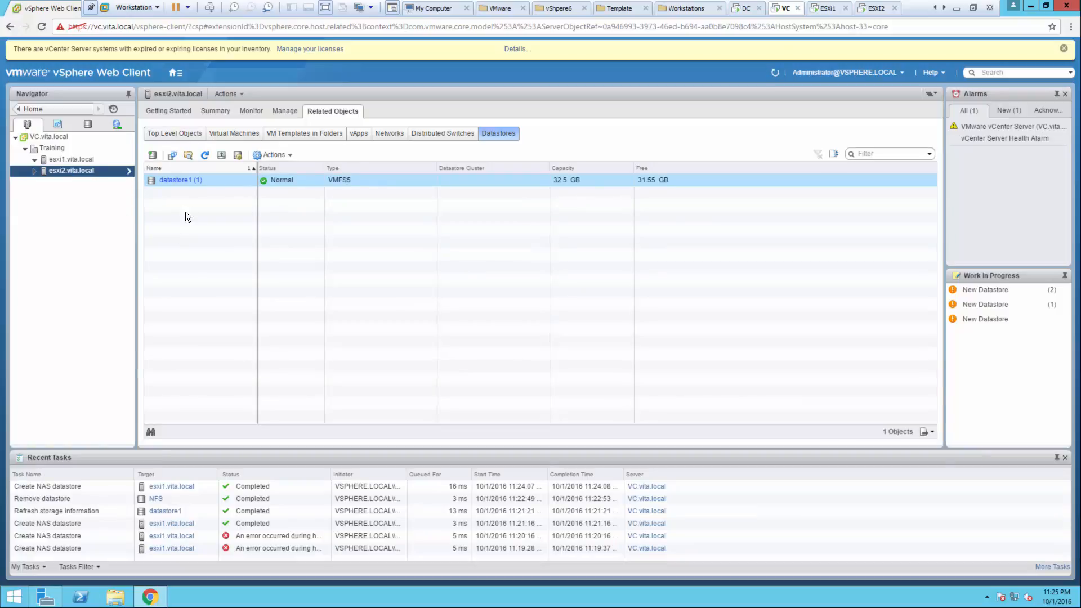
left_click(287, 111)
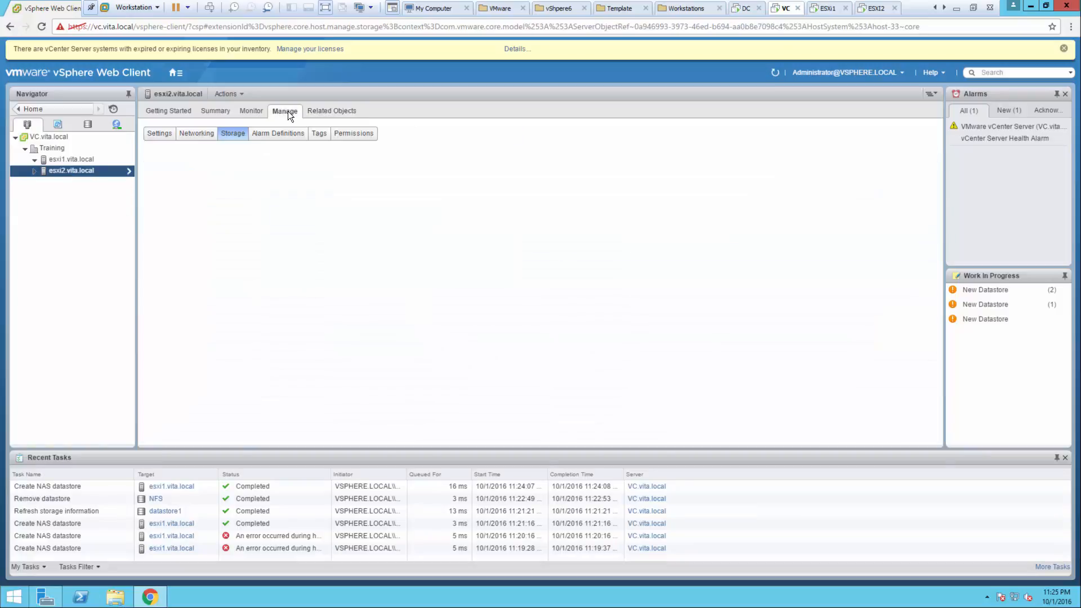
left_click(188, 137)
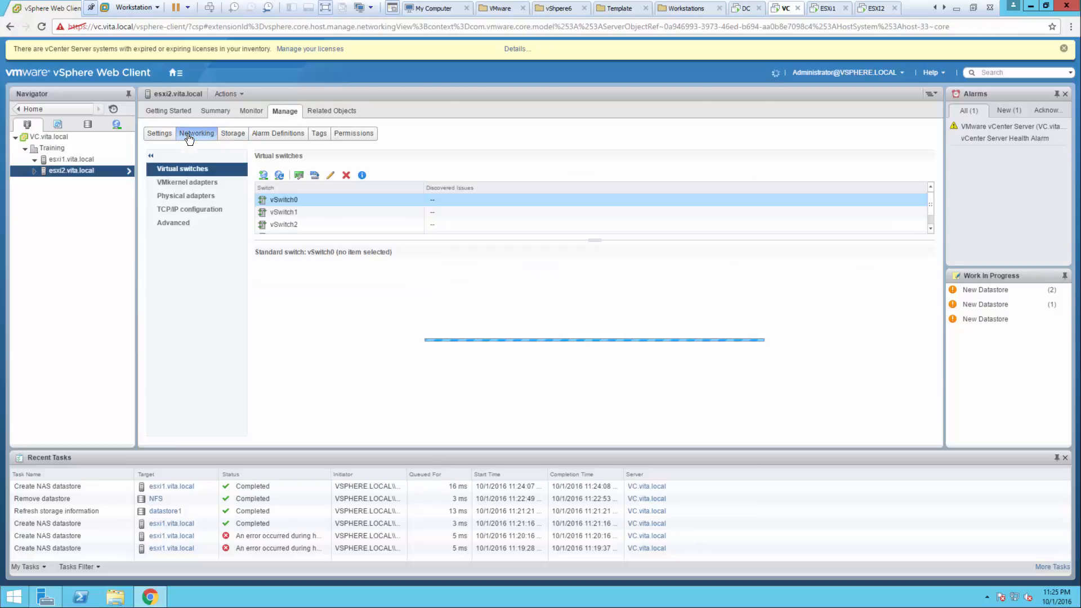
scroll(321, 211, "down", 1)
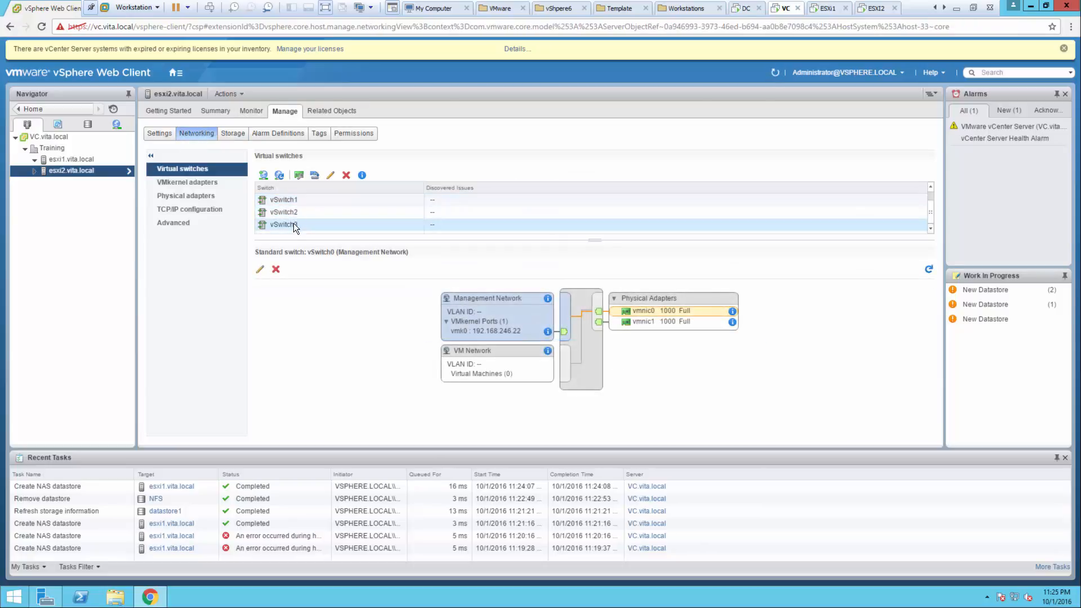
left_click(292, 225)
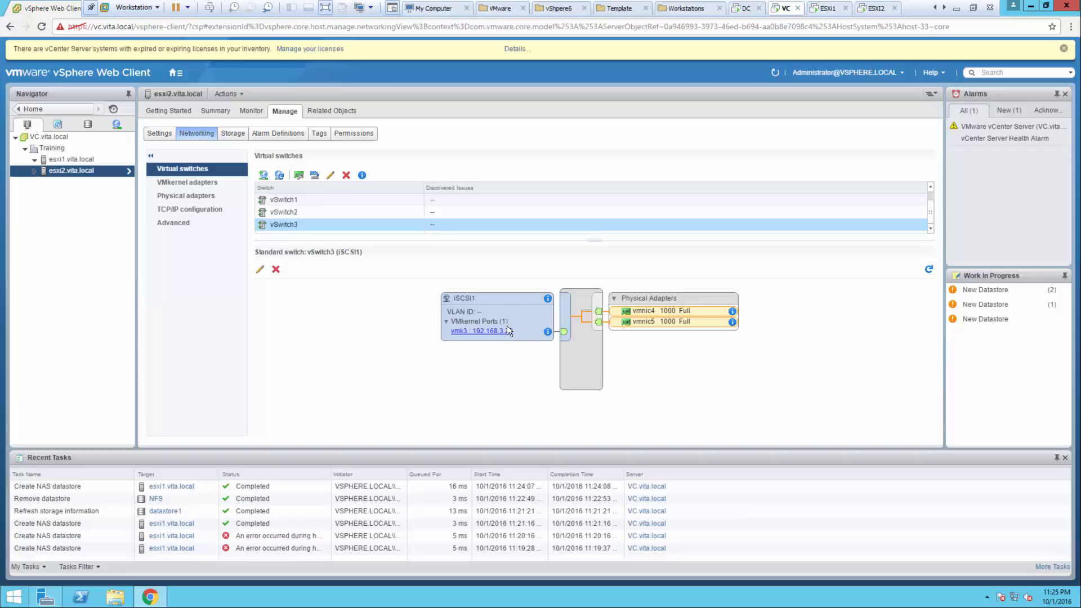
- Add a VMkernel network adapter on vSwitch3 labelled iSCSI2
left_click(263, 175)
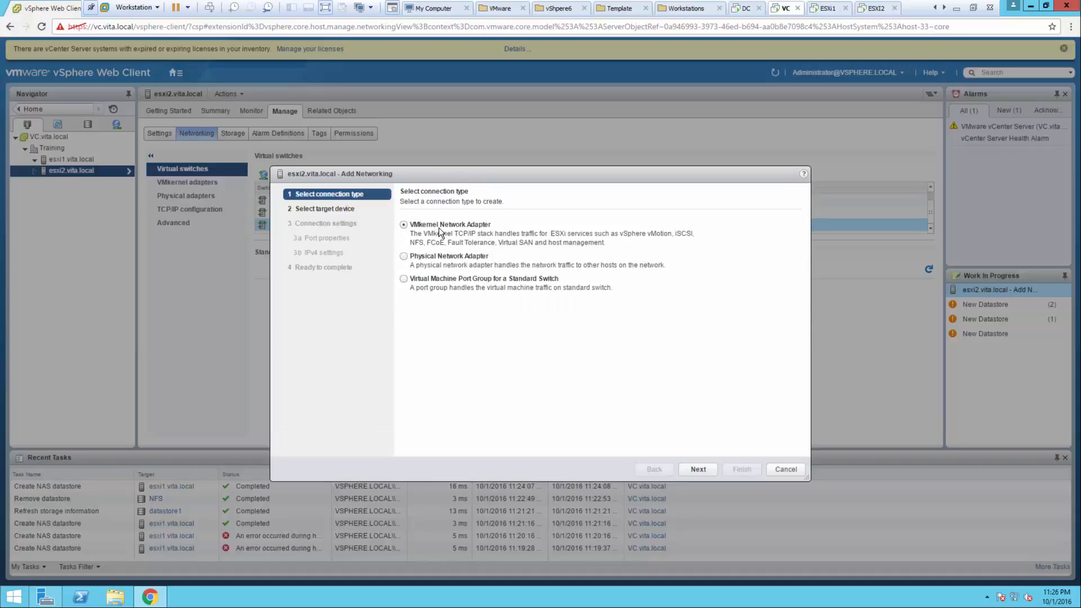
left_click(697, 470)
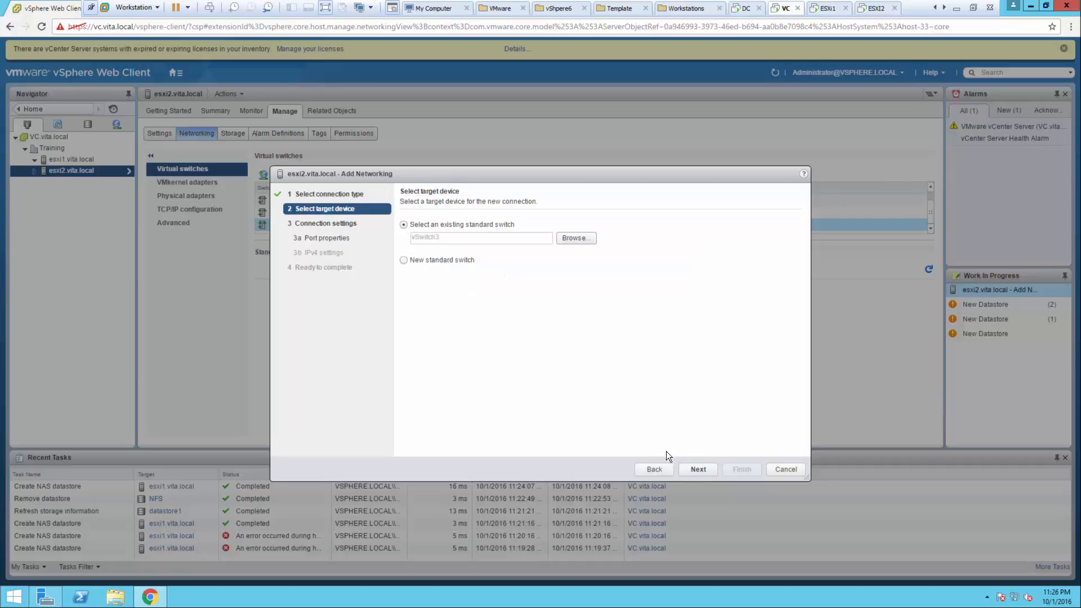
left_click(697, 469)
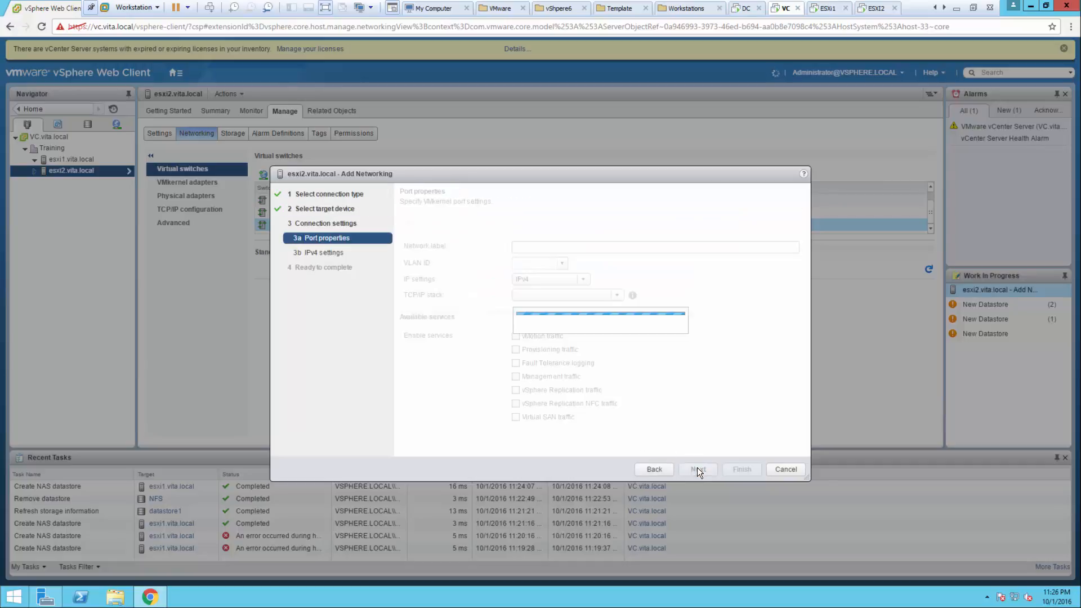
left_click(552, 246)
key("ctrl+a")
key("BackSpace")
type("iSC")
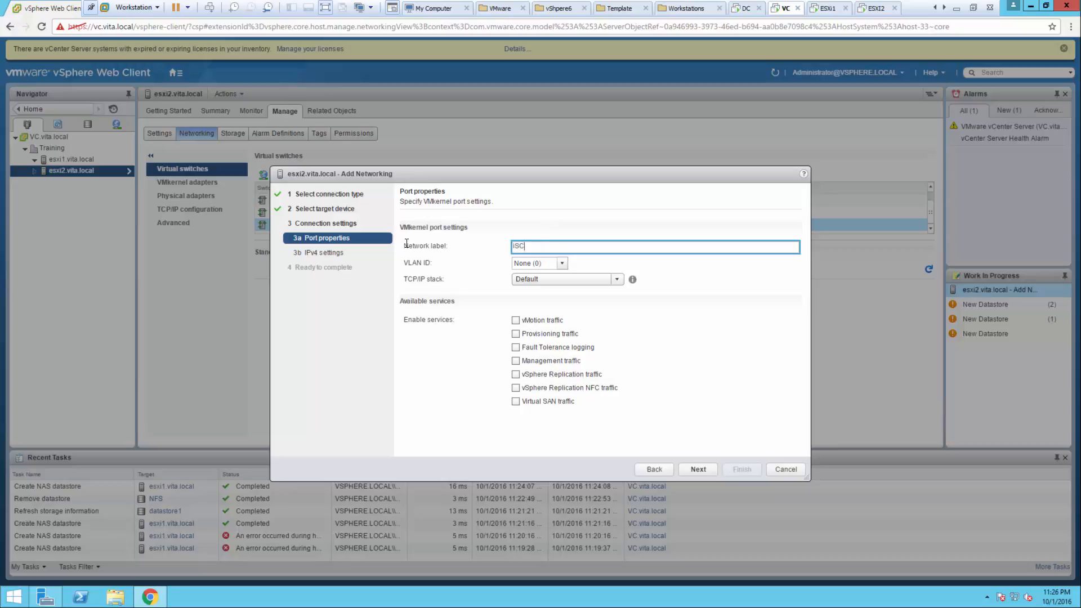
type("SI2")
left_click(697, 468)
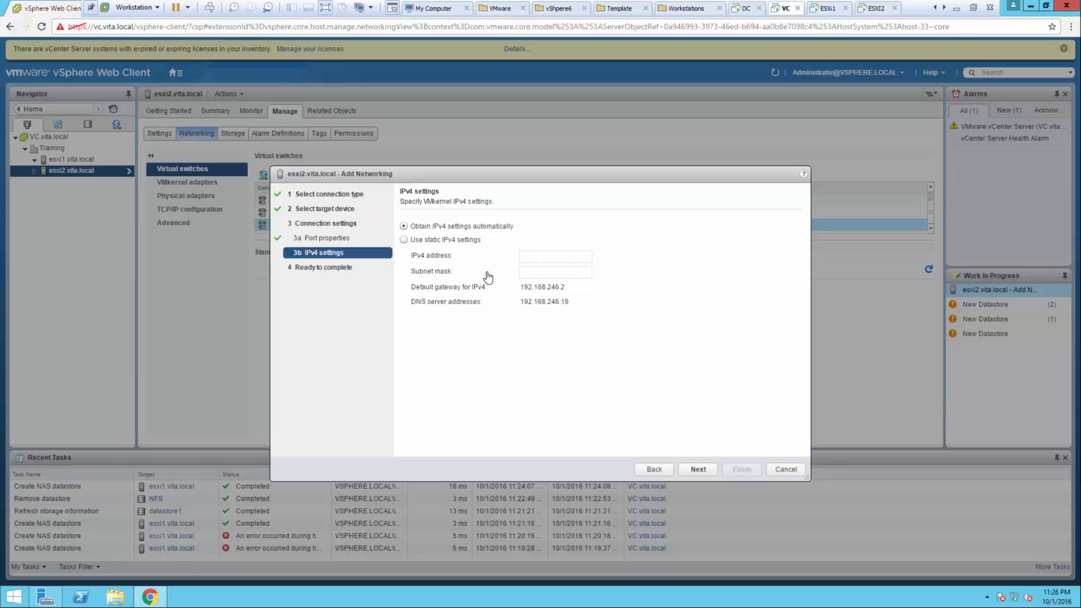
- Give it static IPv4 192.168.3.24 with mask 255.255.255.0 and create the adapter
left_click(422, 243)
left_click(528, 258)
type("192 . 168 . 3 . 24")
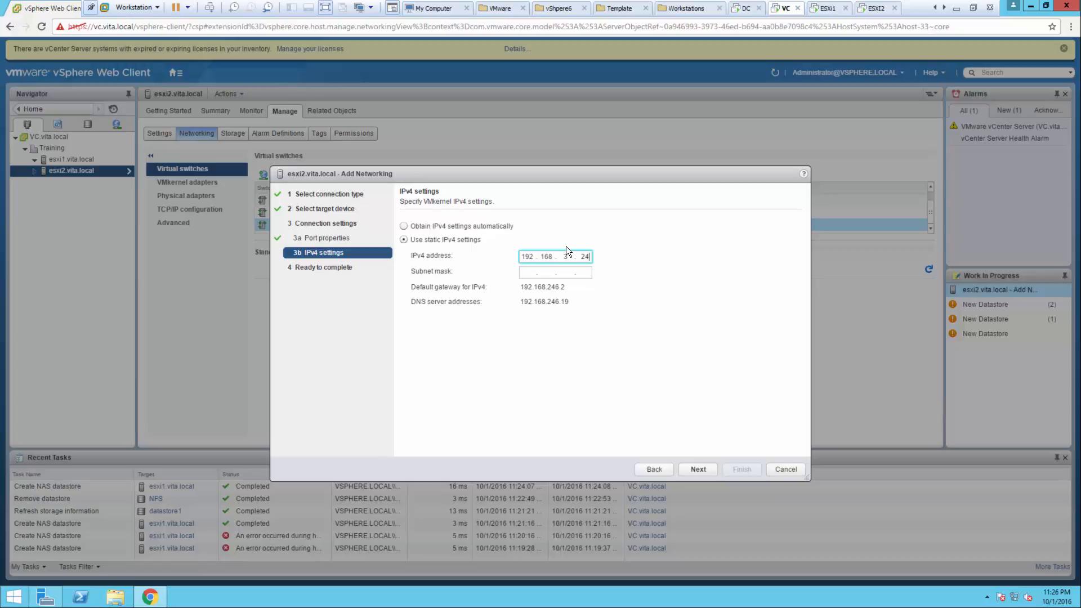
key("Tab")
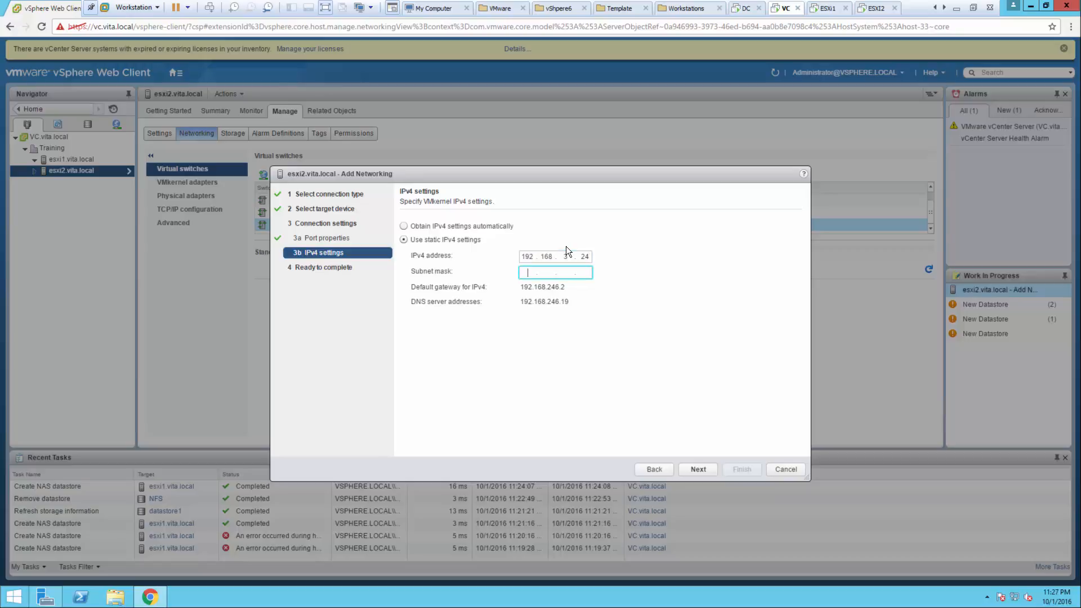
type("255")
left_click(693, 471)
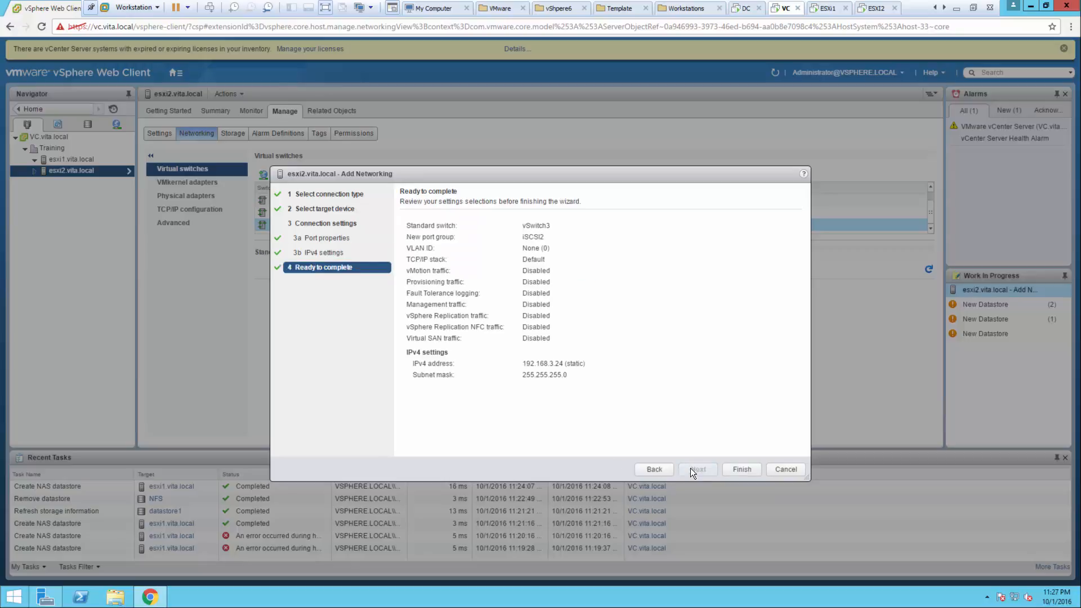
left_click(741, 470)
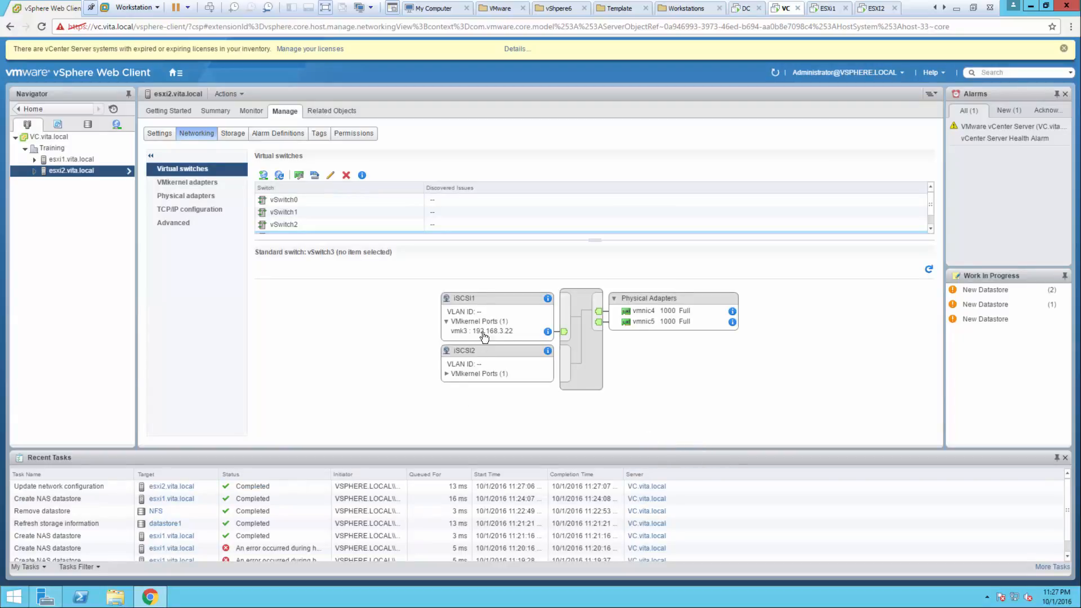
left_click(467, 302)
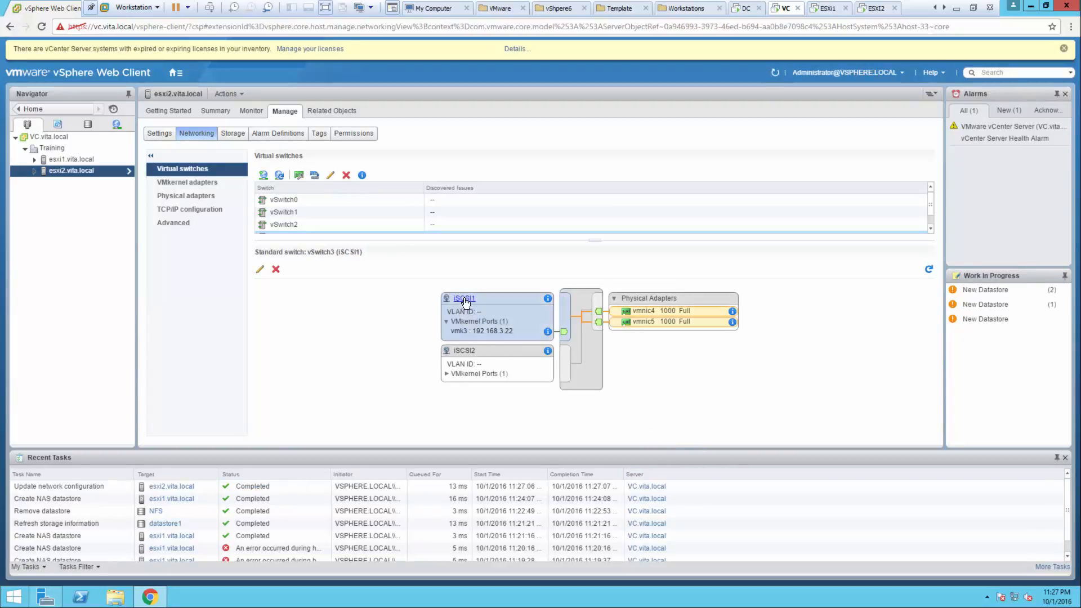
- Override iSCSI1's failover order so vmnic4 stays active and vmnic5 is unused
left_click(257, 269)
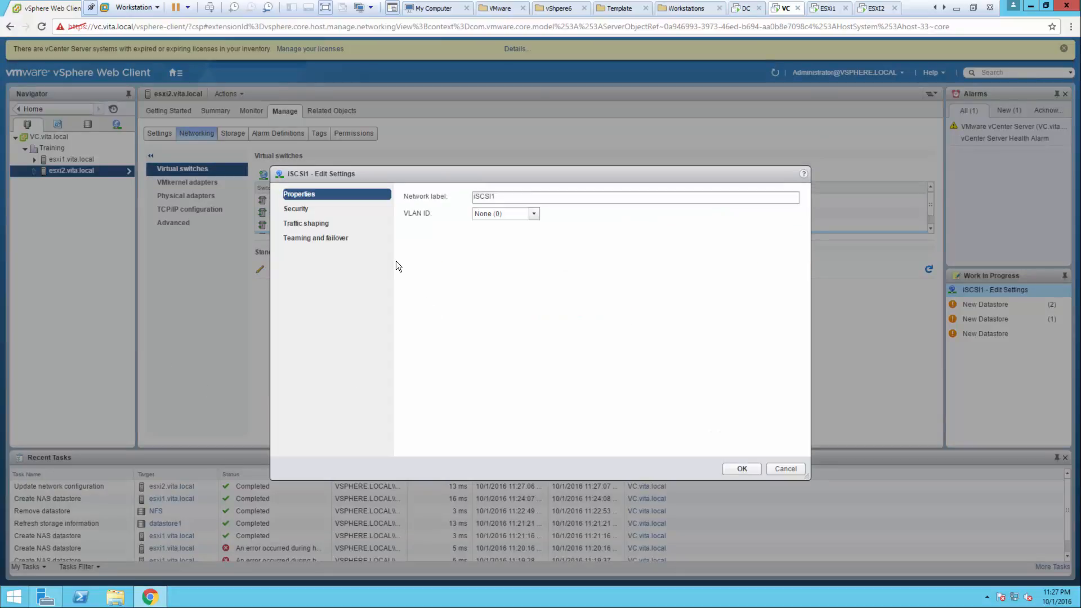
left_click(315, 242)
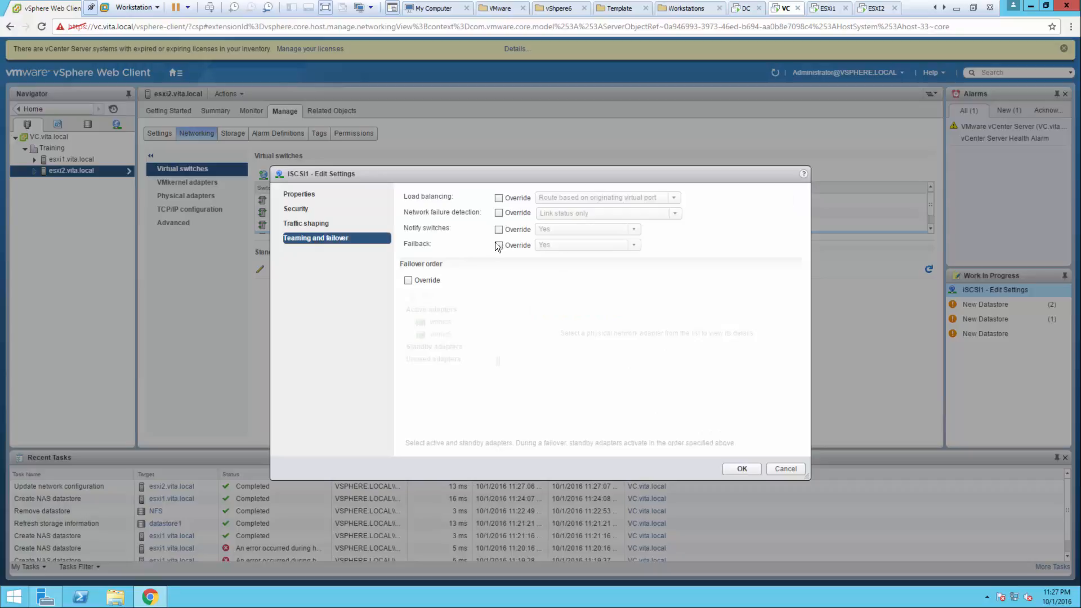
left_click(424, 281)
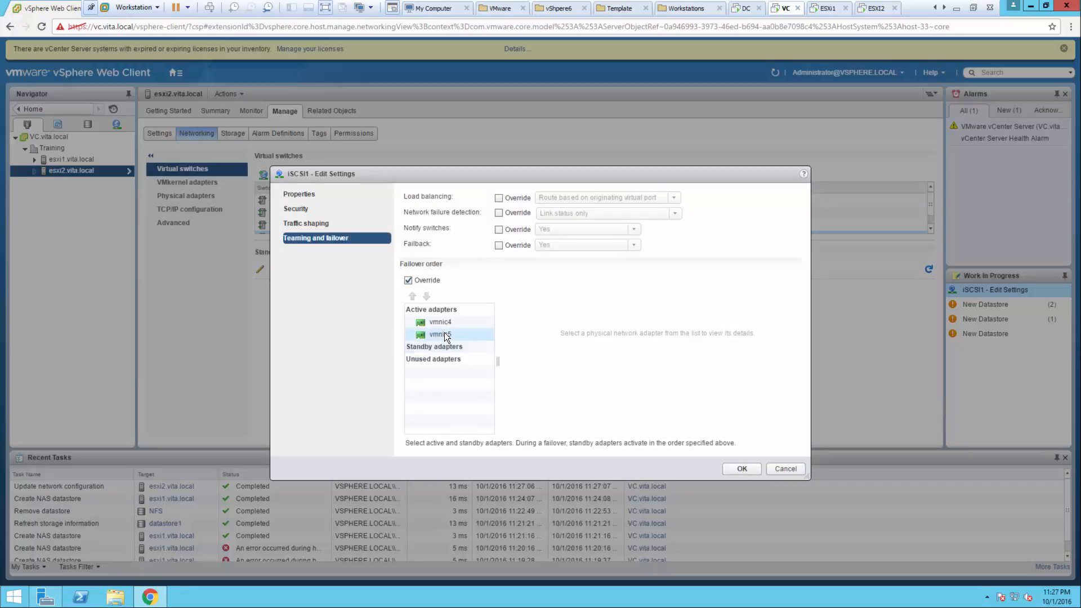
left_click(445, 334)
left_click(426, 297)
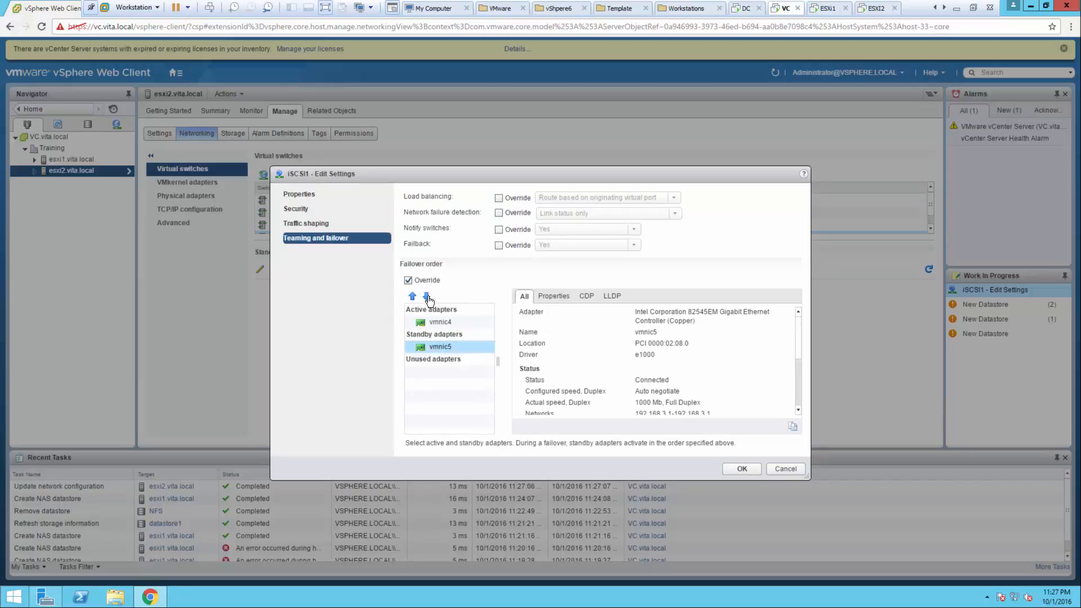
left_click(426, 296)
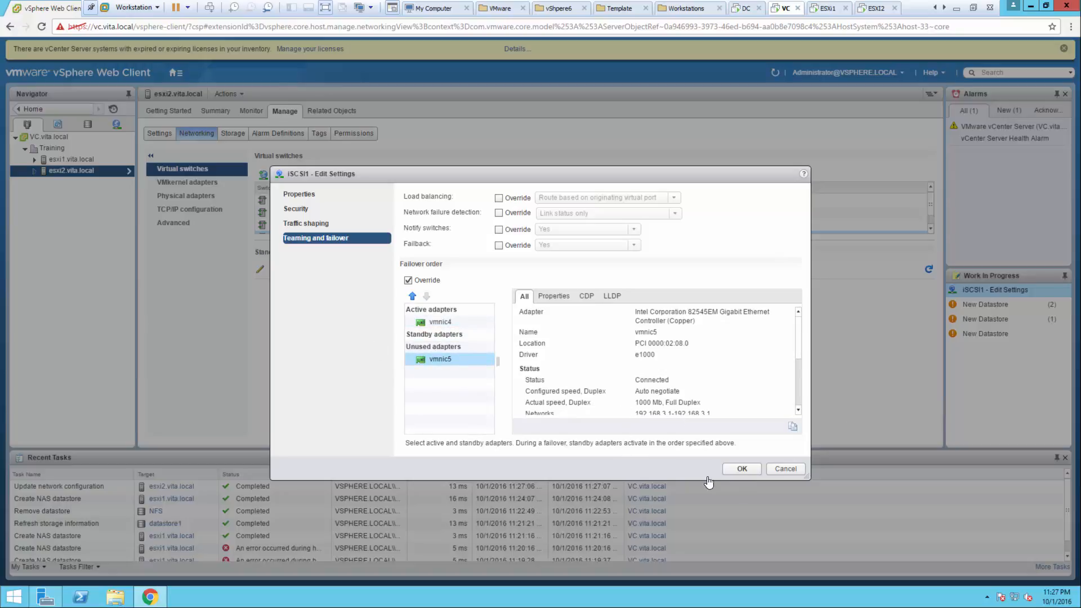
left_click(732, 467)
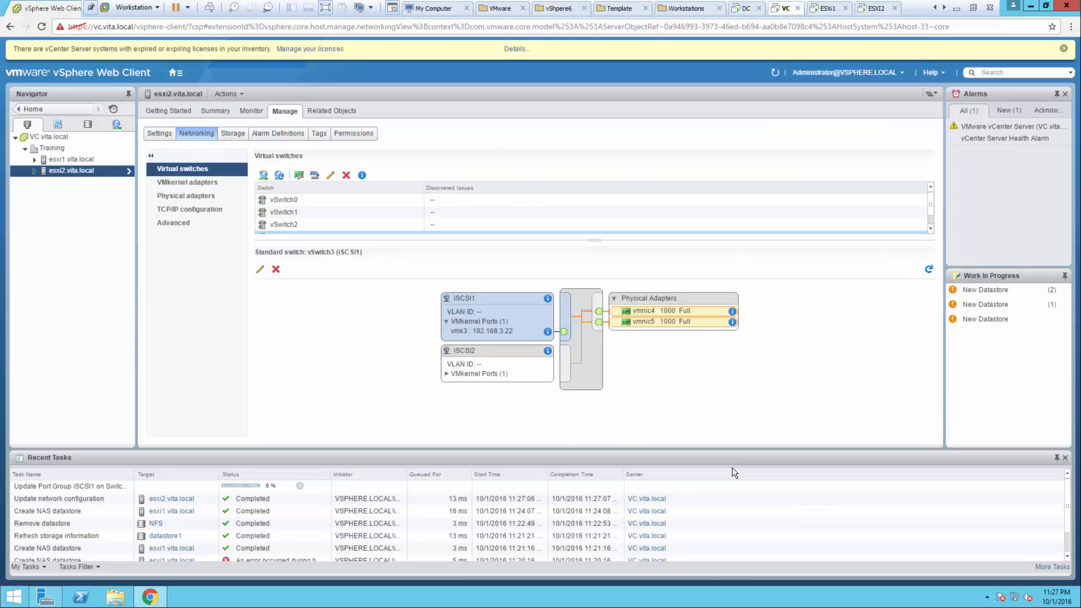
- Override iSCSI2's failover order so vmnic5 stays active and vmnic4 is unused
left_click(462, 350)
left_click(260, 273)
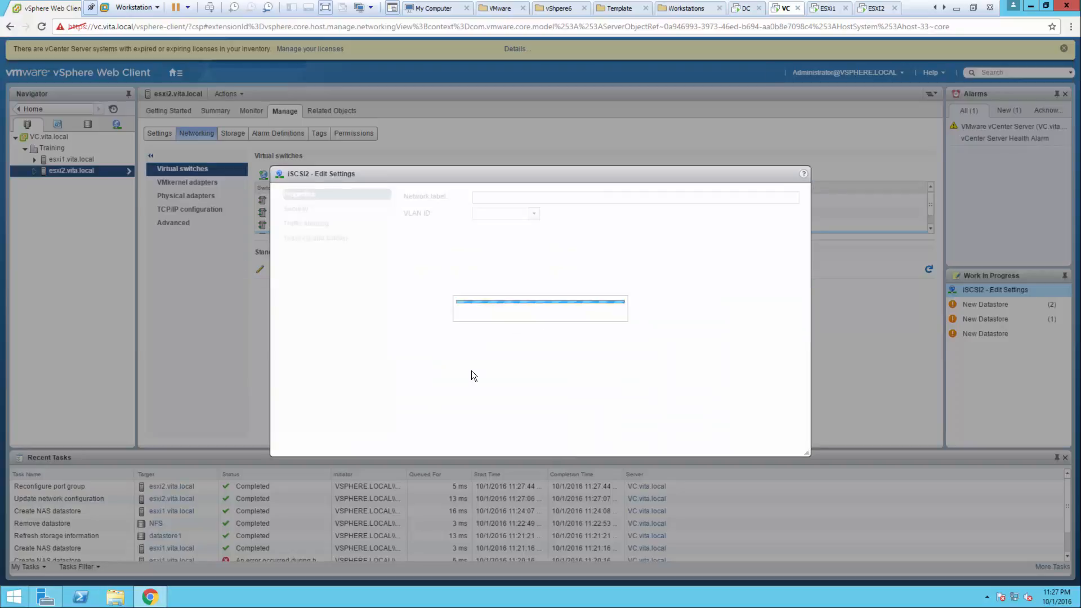
left_click(335, 237)
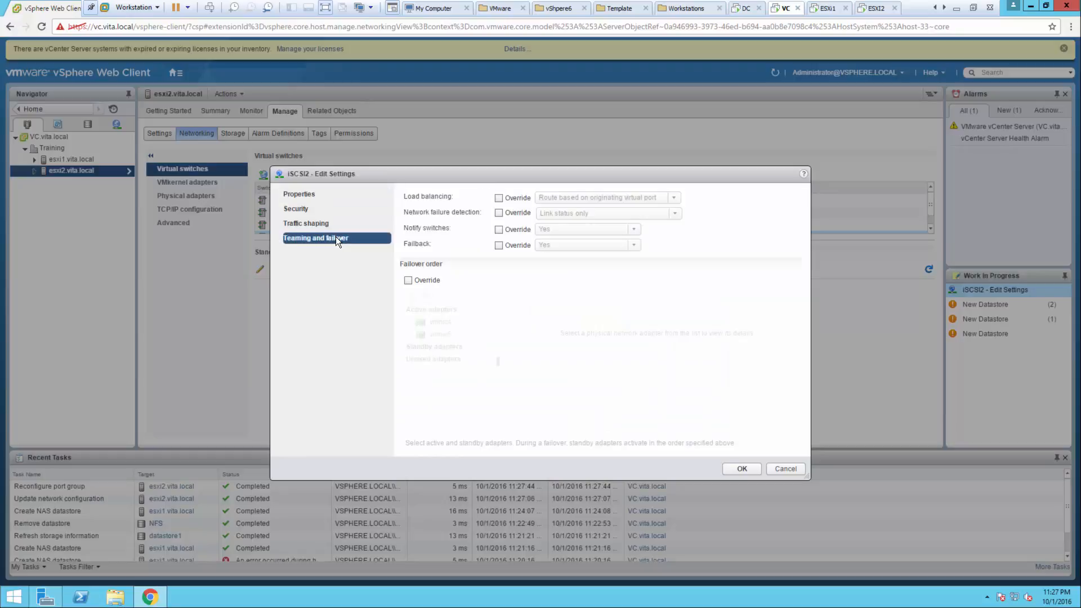
left_click(422, 280)
left_click(438, 323)
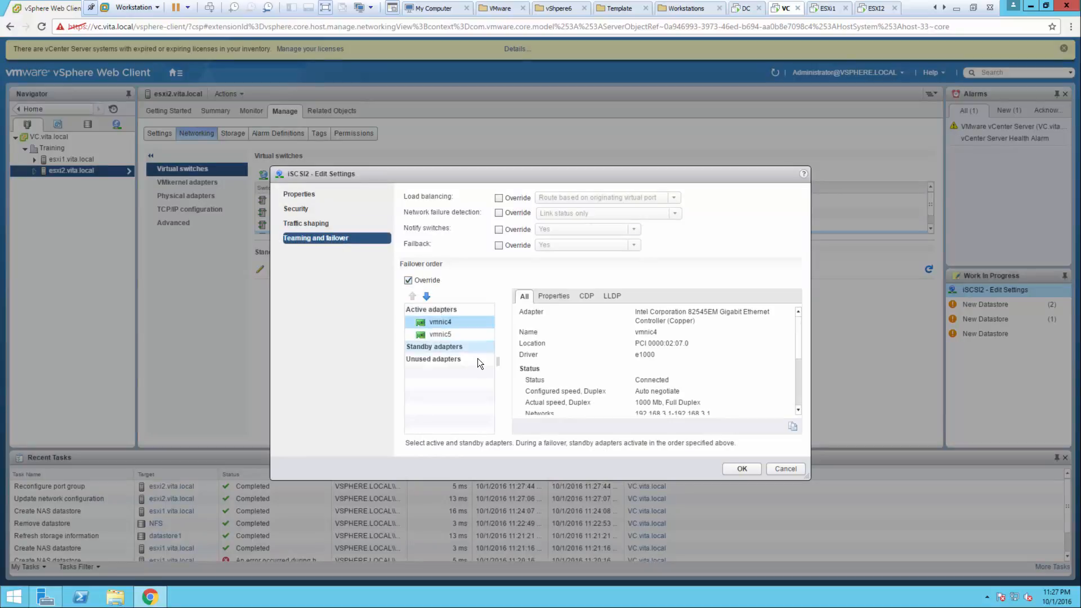
left_click(426, 296)
left_click(426, 296)
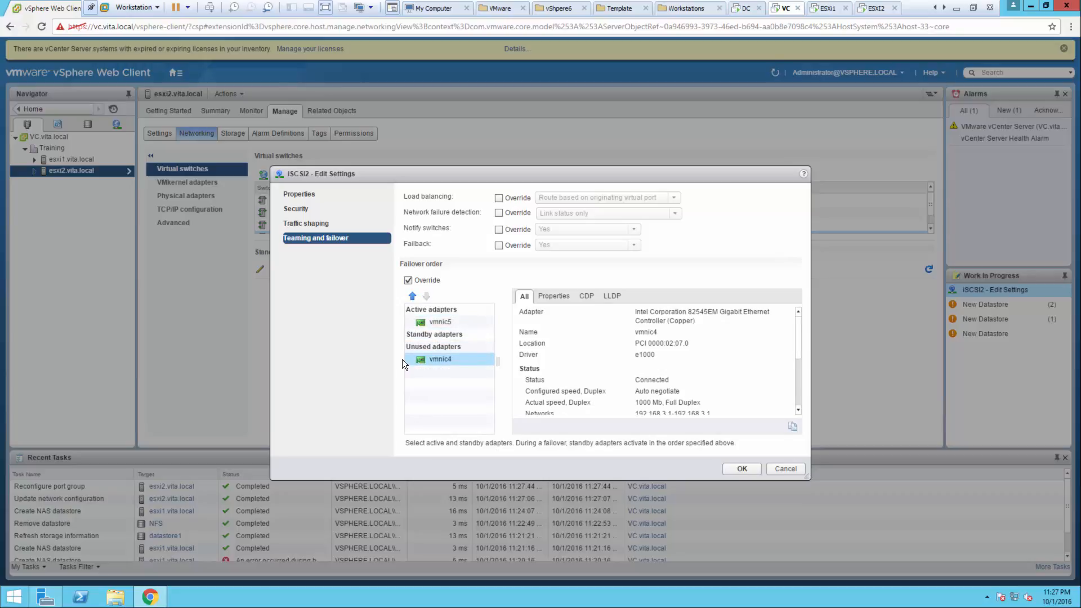
left_click(741, 469)
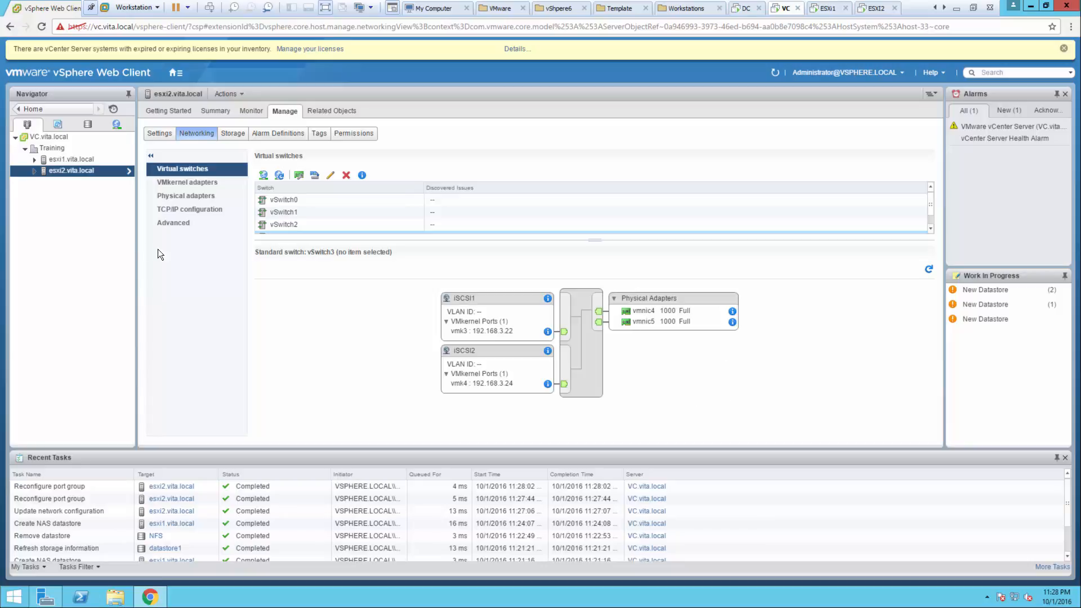
- Add a software iSCSI adapter (vmhba33) to esxi2's storage adapters and rescan them
left_click(228, 134)
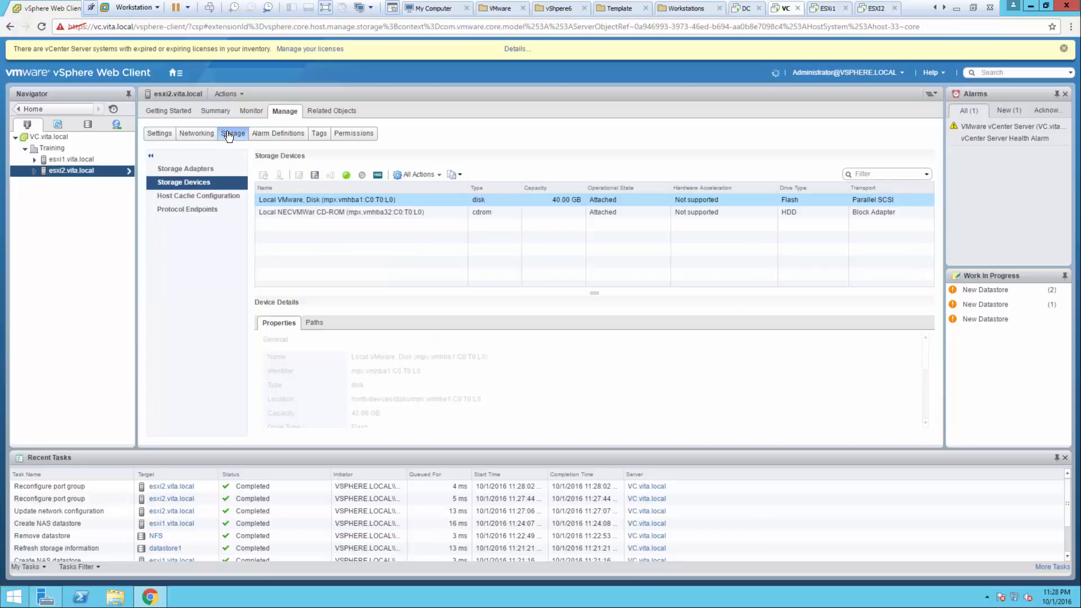
left_click(175, 168)
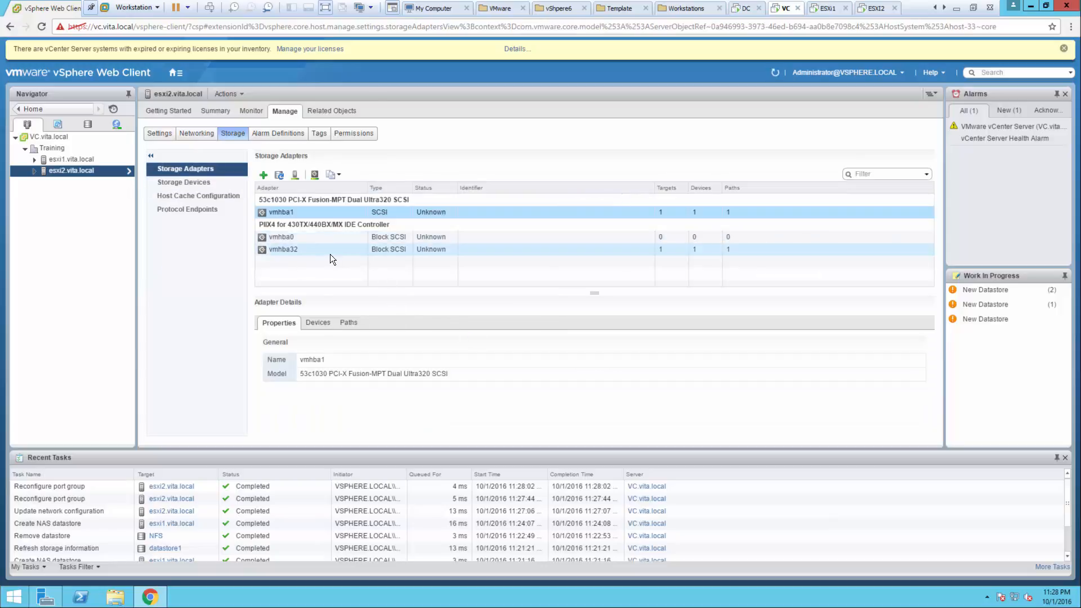
left_click(263, 178)
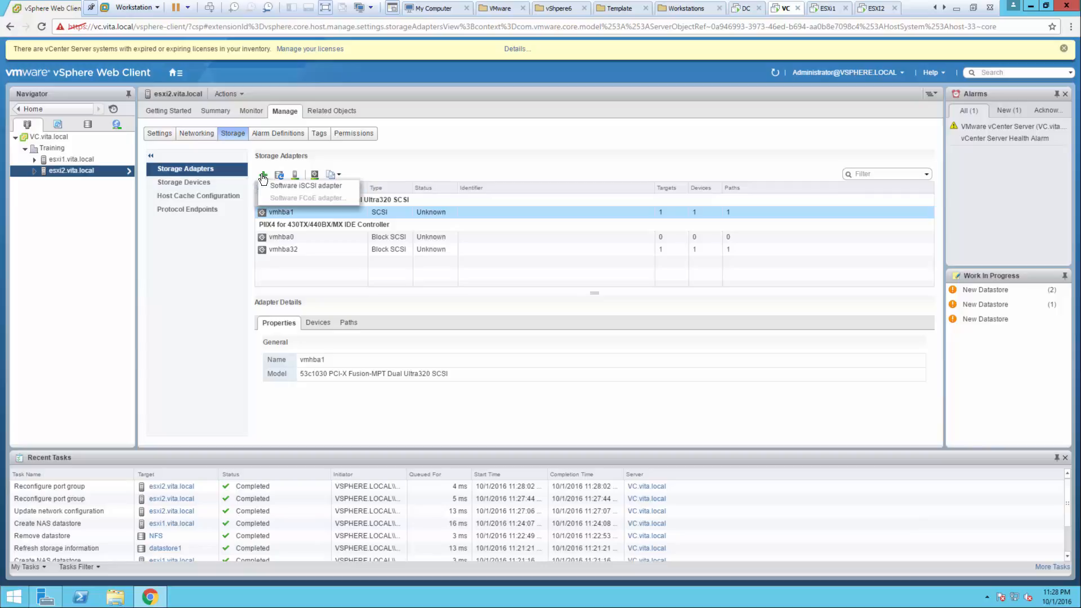
left_click(272, 180)
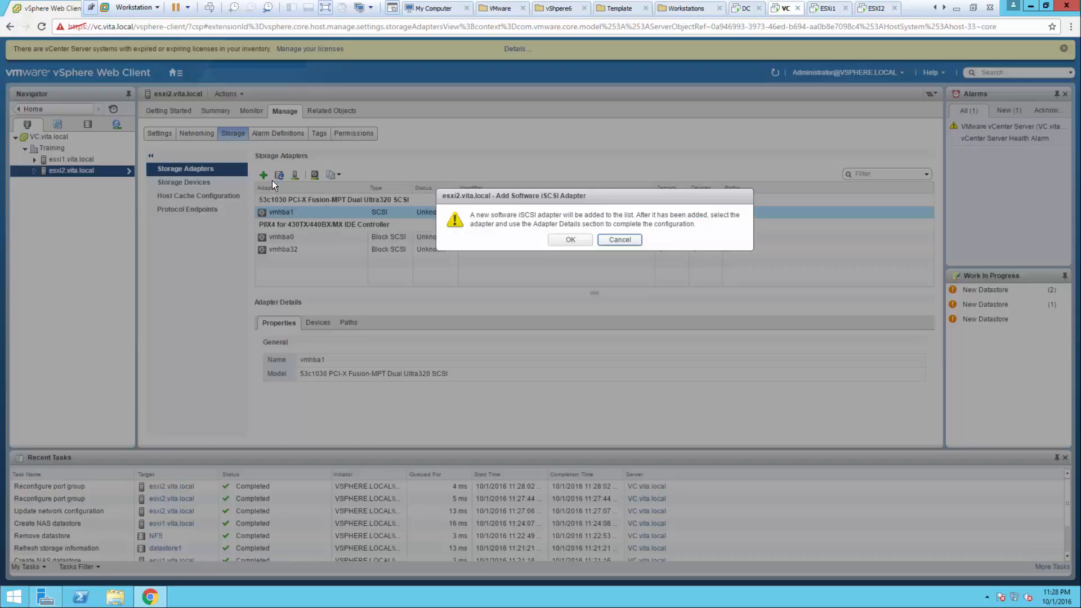
left_click(571, 240)
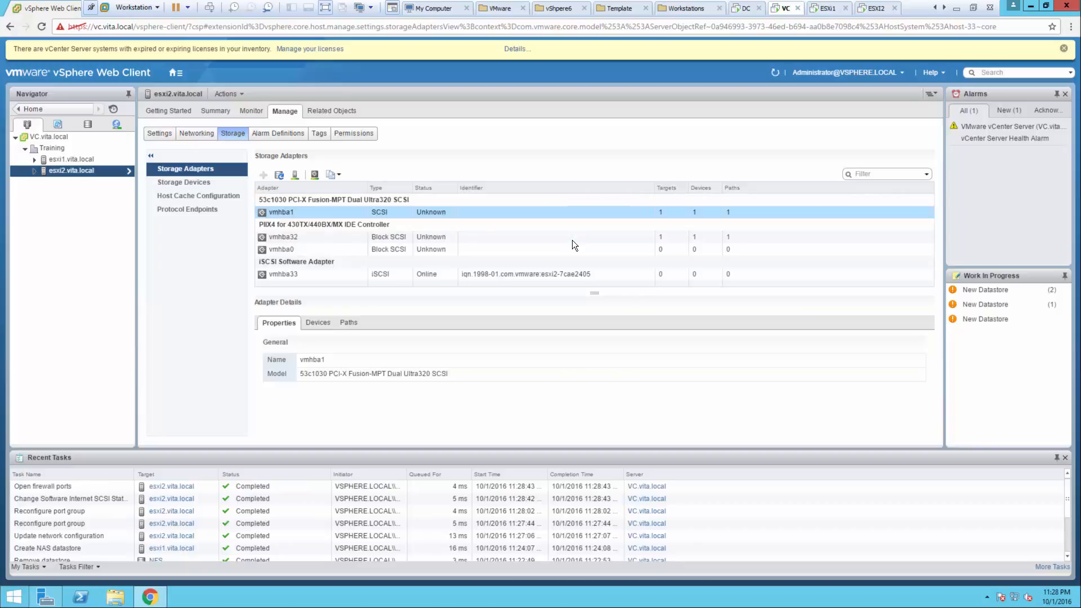
left_click(314, 175)
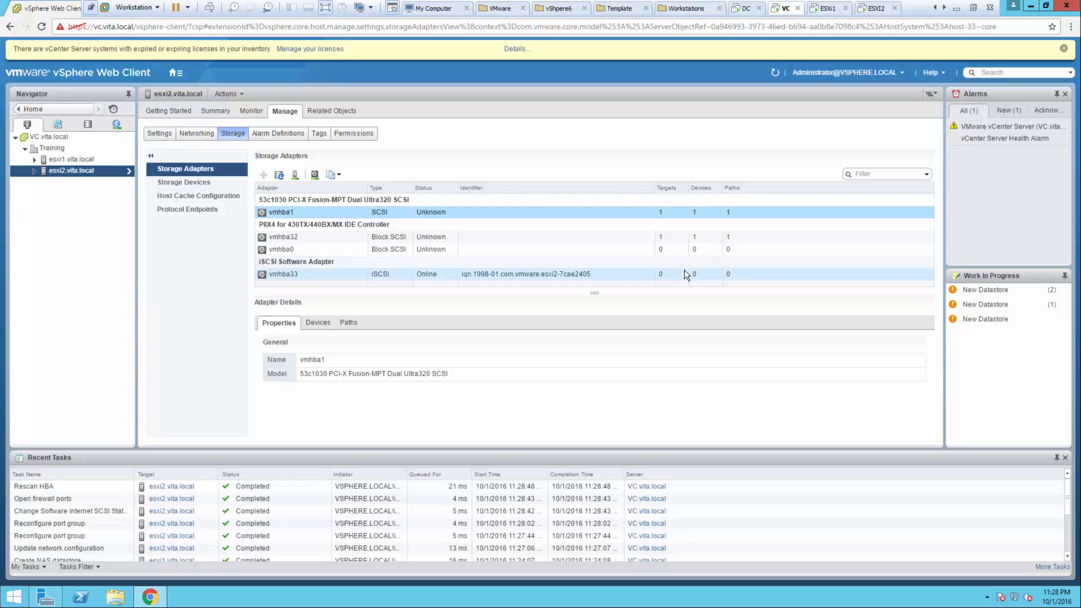
- Bind the iSCSI1 and iSCSI2 VMkernel port groups to vmhba33's network port binding
left_click(283, 274)
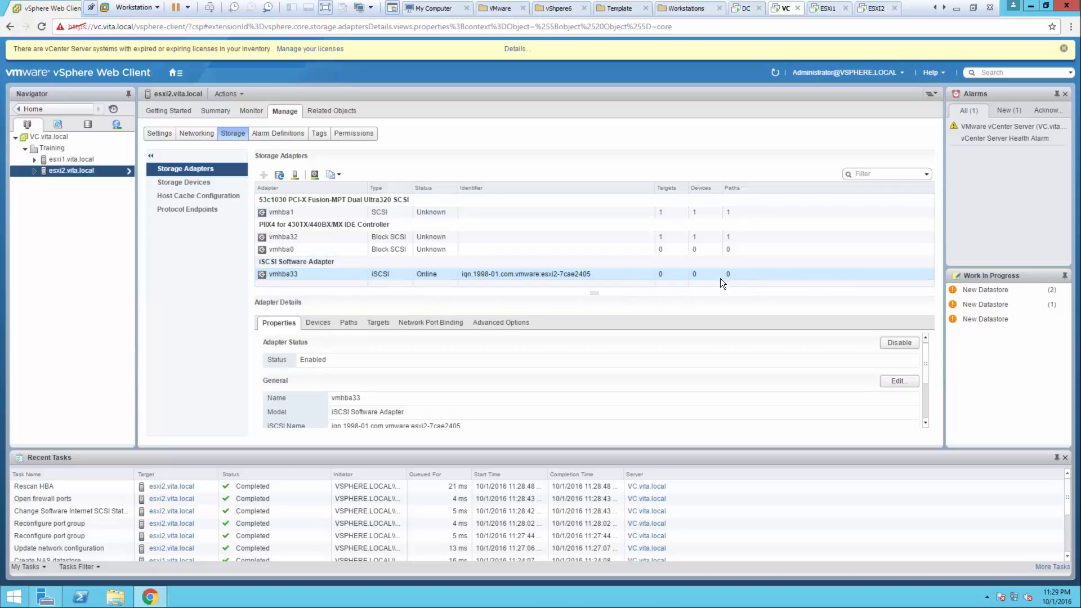
left_click(421, 323)
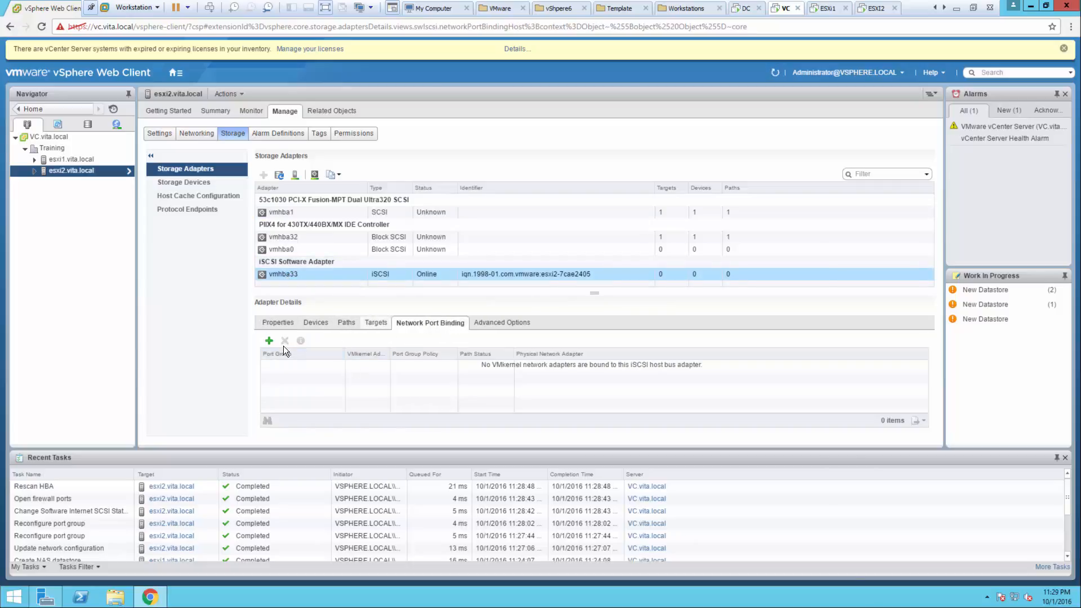
left_click(267, 341)
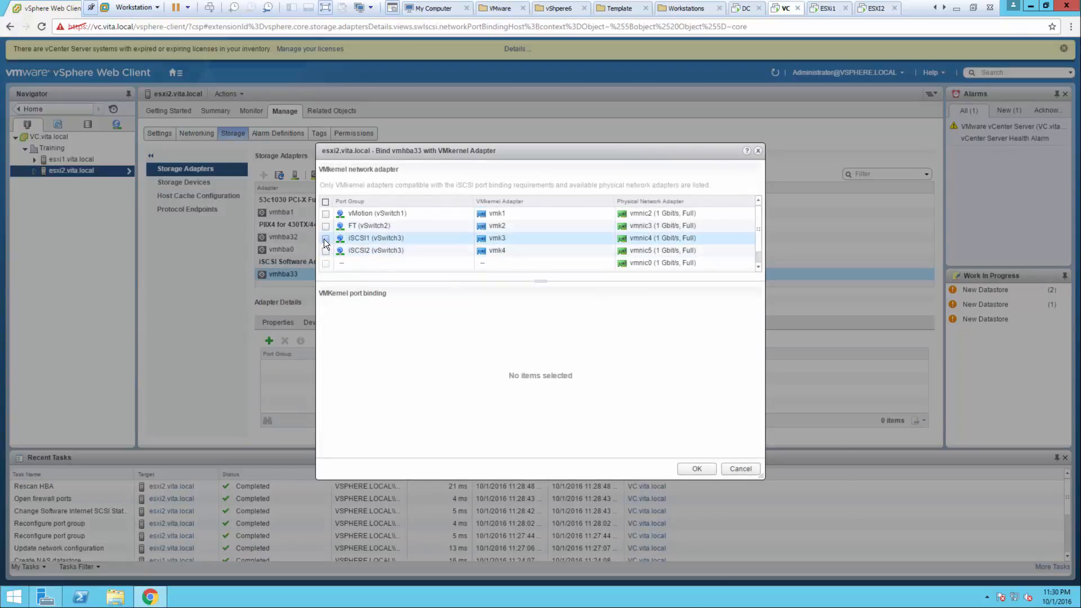
left_click(325, 239)
left_click(326, 250)
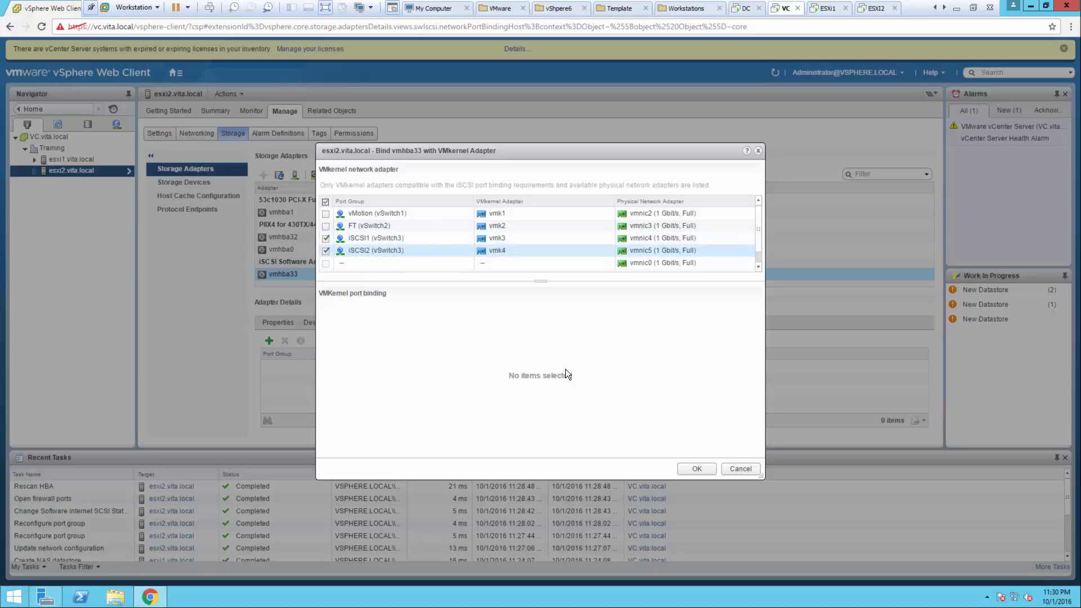
left_click(697, 468)
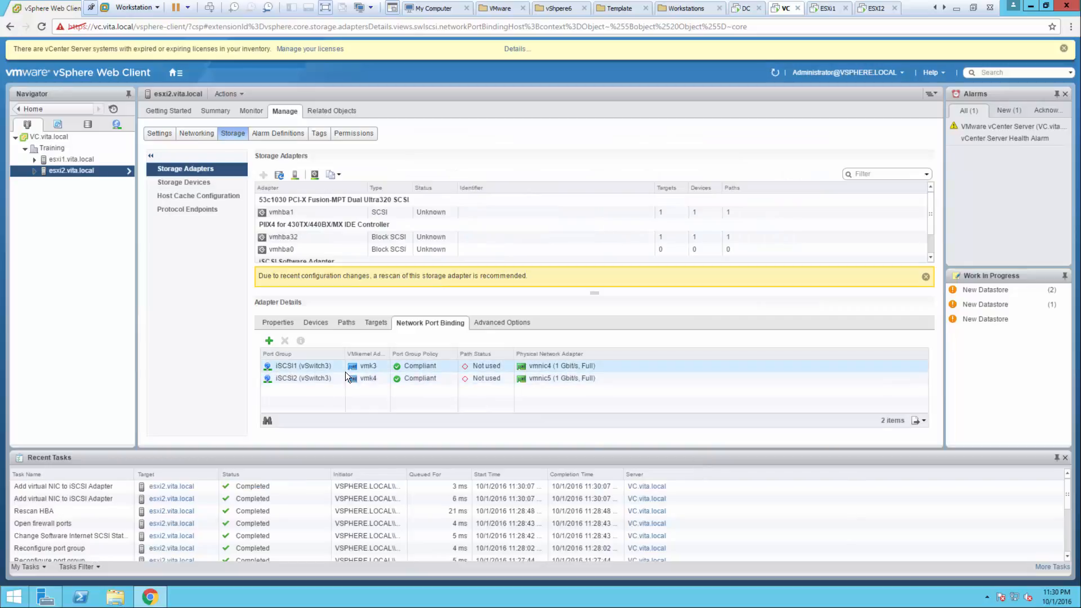
- Add 192.168.3.20 as a dynamic discovery target, verify static targets, and rescan vmhba33
left_click(343, 322)
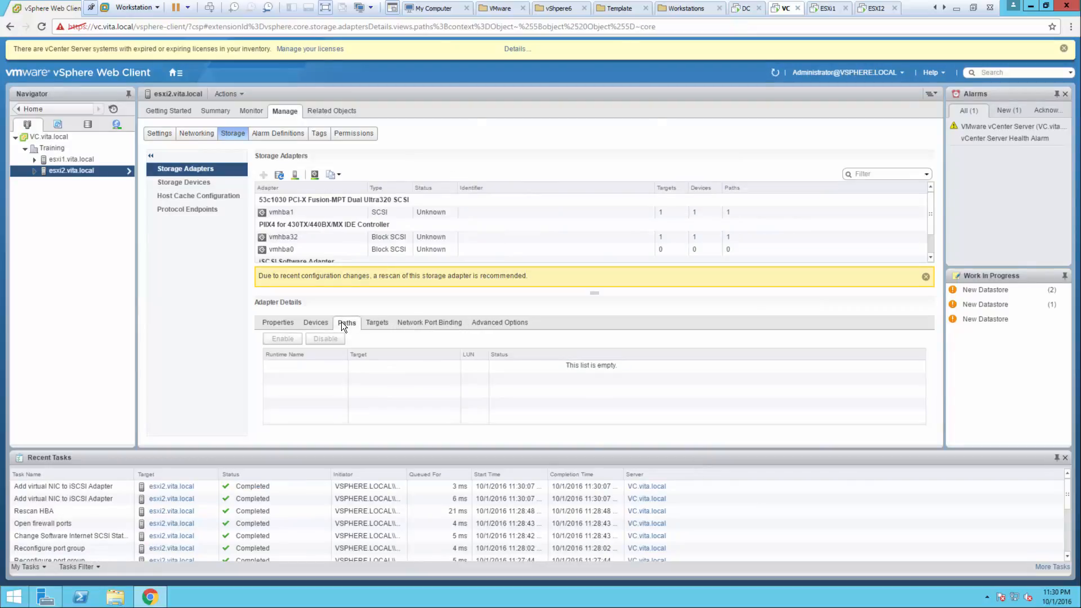
left_click(379, 327)
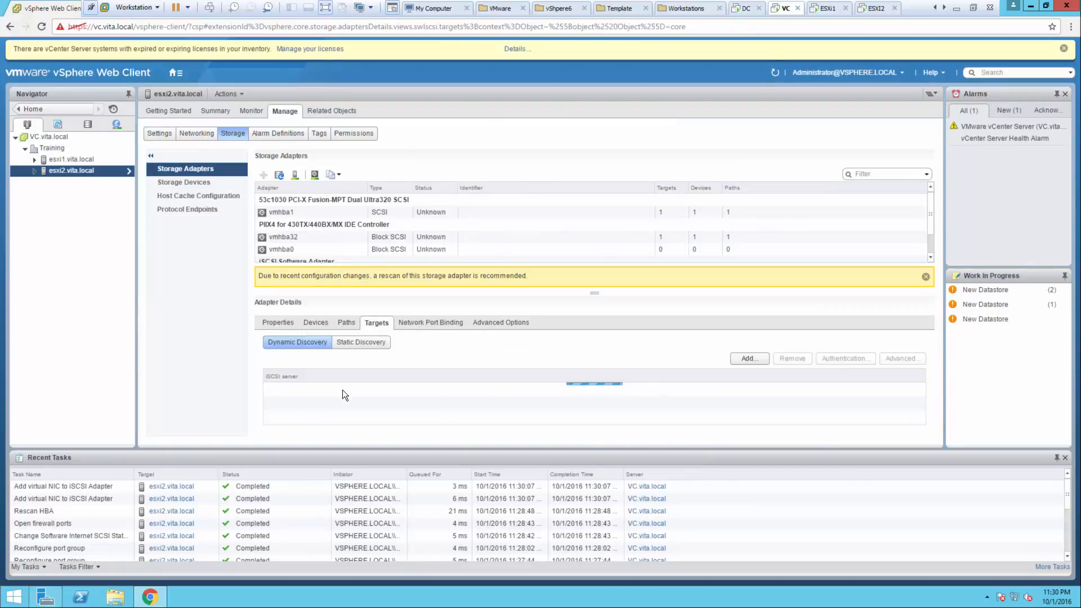
left_click(742, 358)
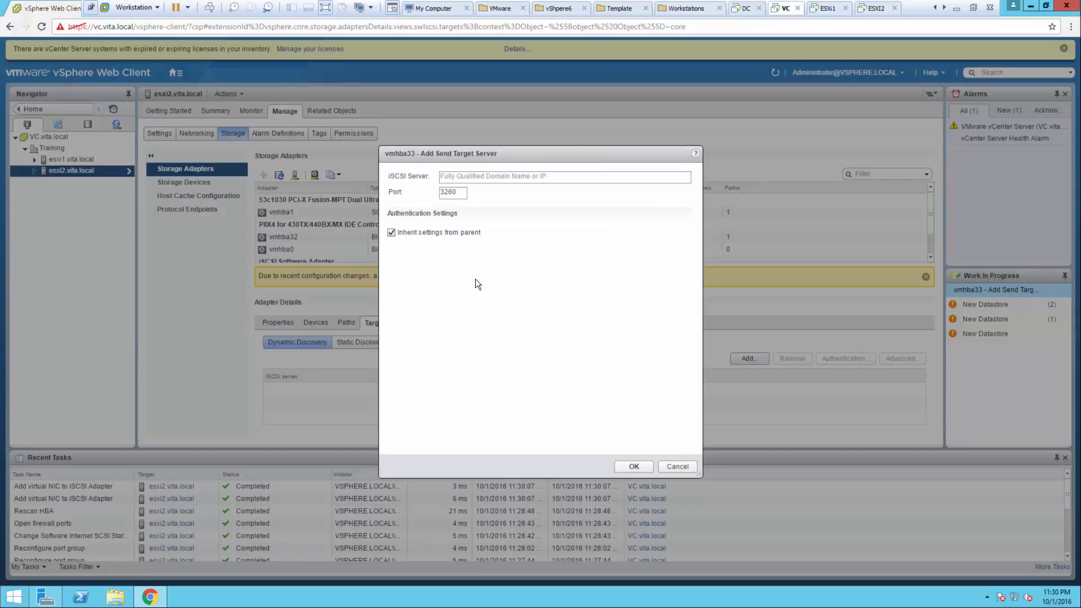
left_click(454, 174)
type("19")
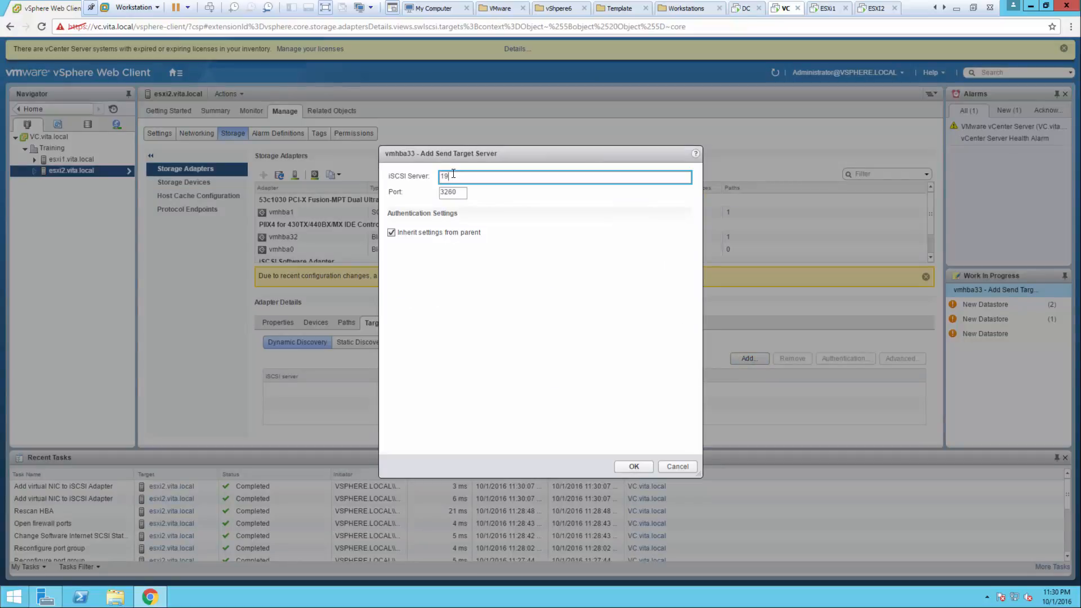
type("2.168.3.20")
left_click(631, 467)
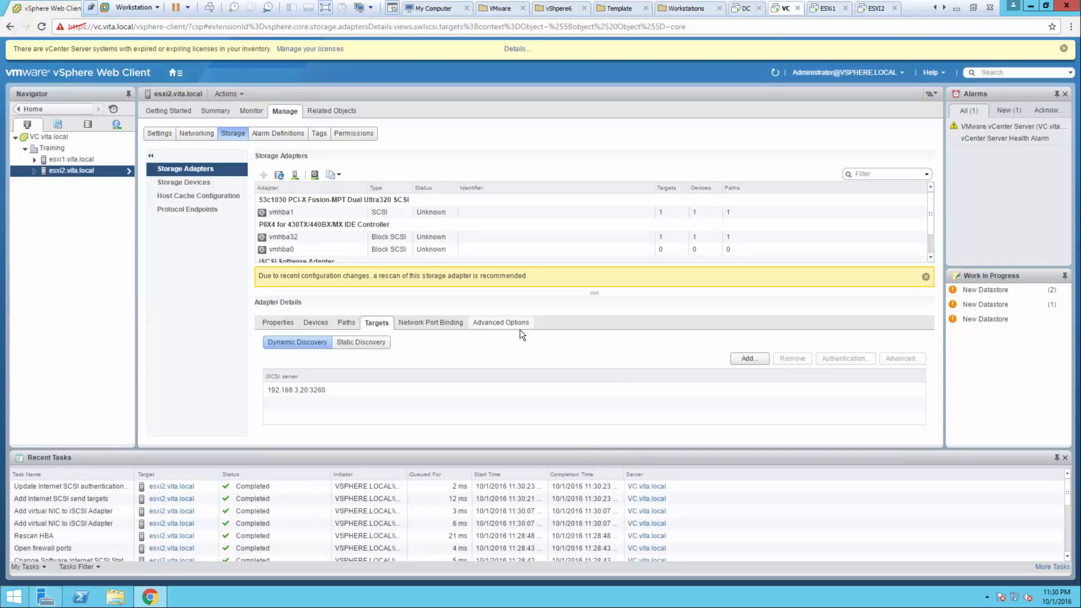
left_click(359, 341)
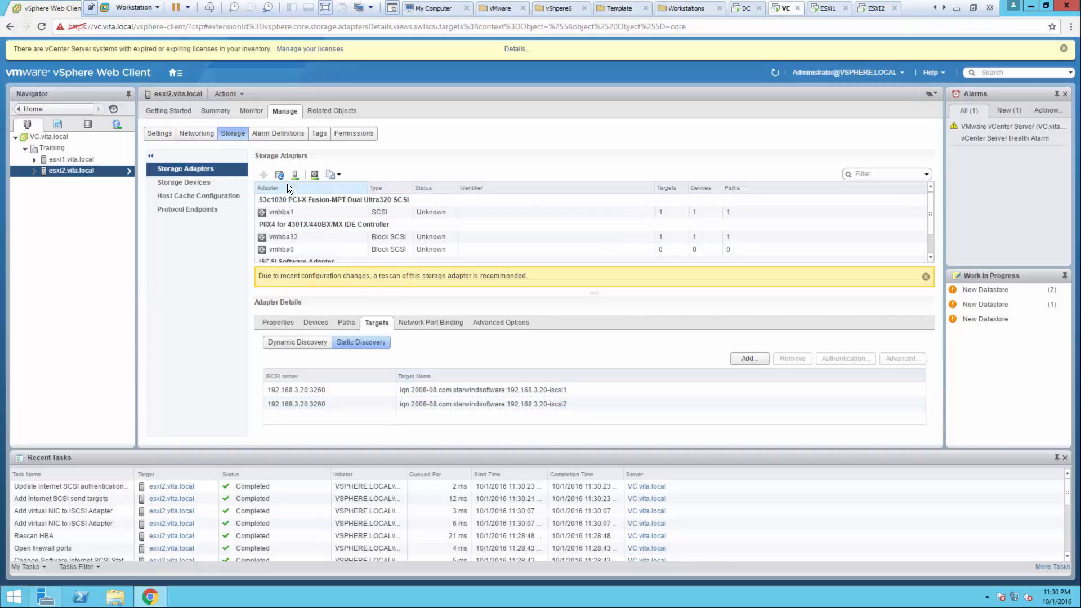
left_click(315, 175)
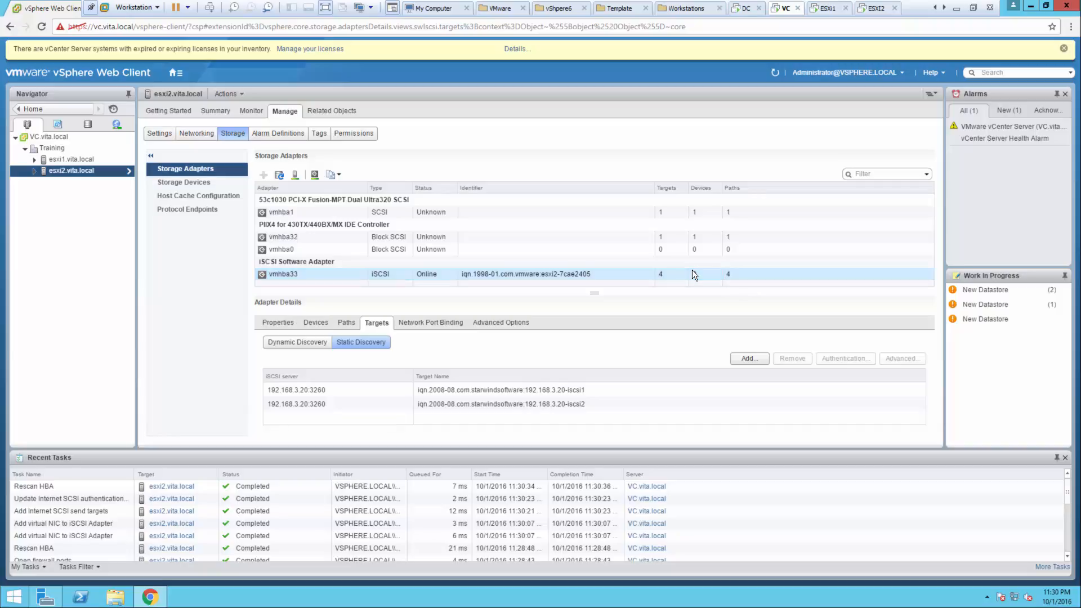
- Show esxi2's datastores and select iSCSI1, listed with iSCSI2 and datastore1
left_click(324, 109)
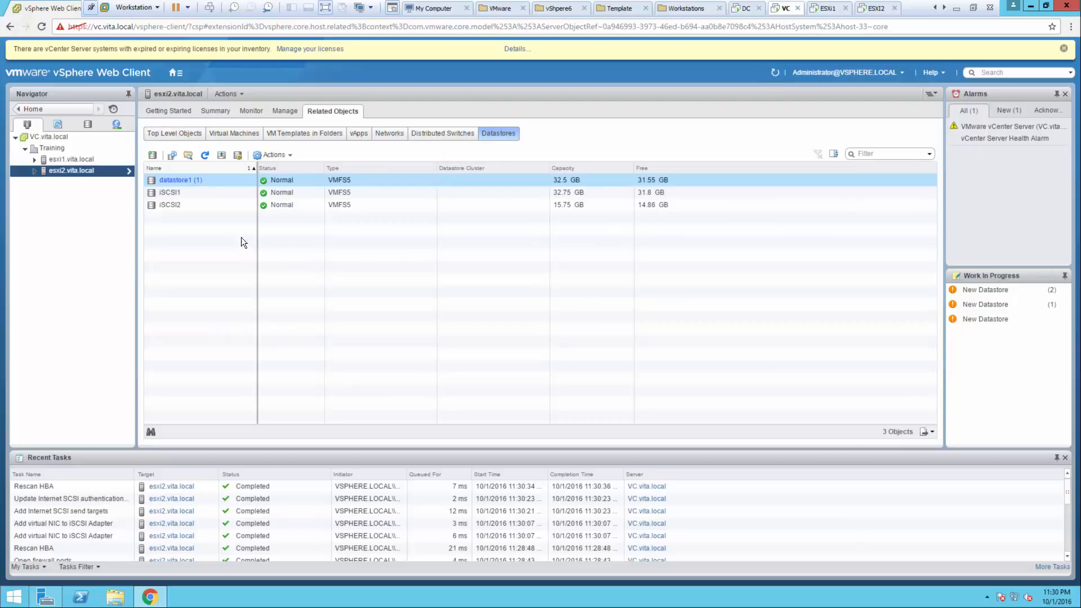
left_click(184, 192)
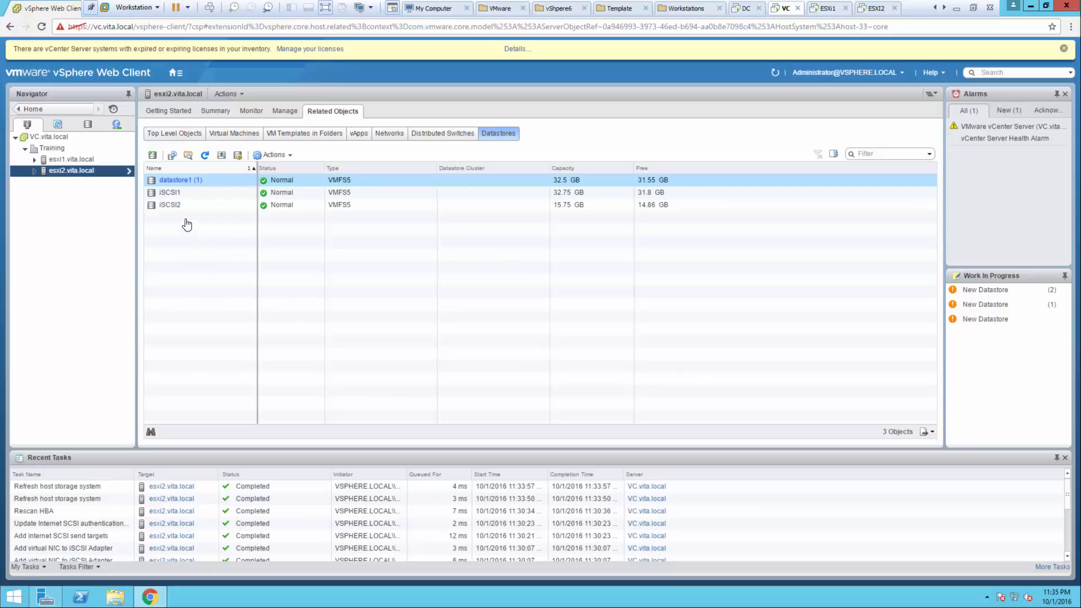
- Mount esxi1's NFS datastore on additional host esxi2.vita.local
left_click(76, 159)
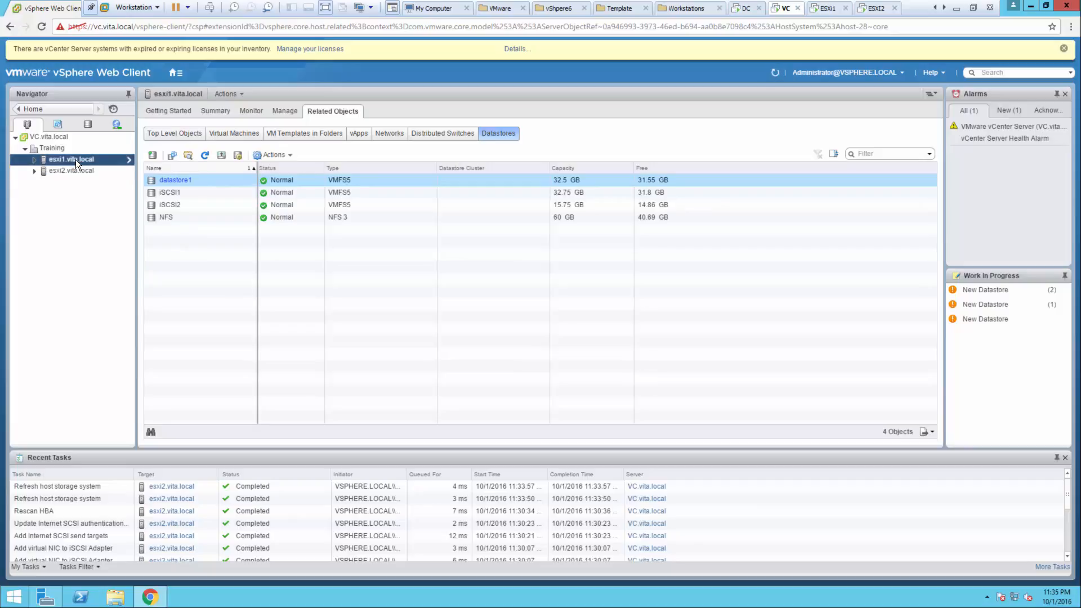
left_click(52, 170)
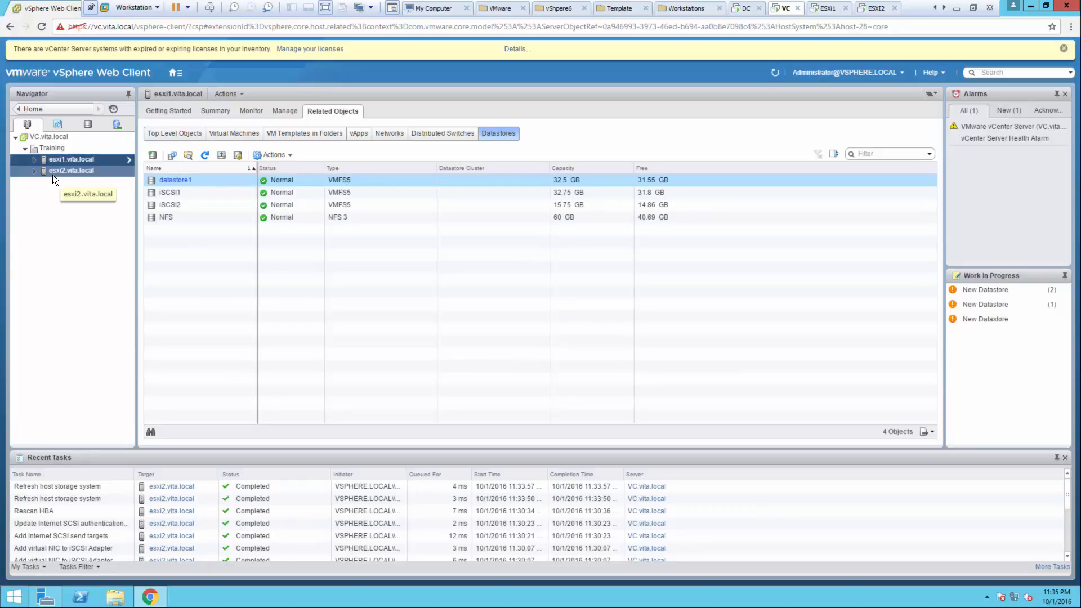
right_click(162, 218)
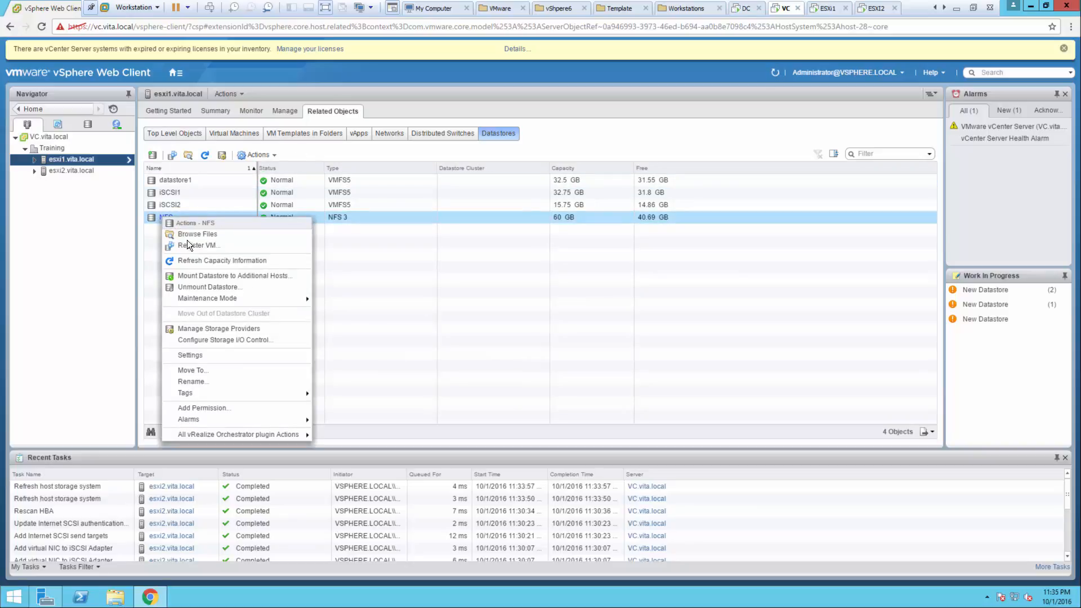
left_click(191, 275)
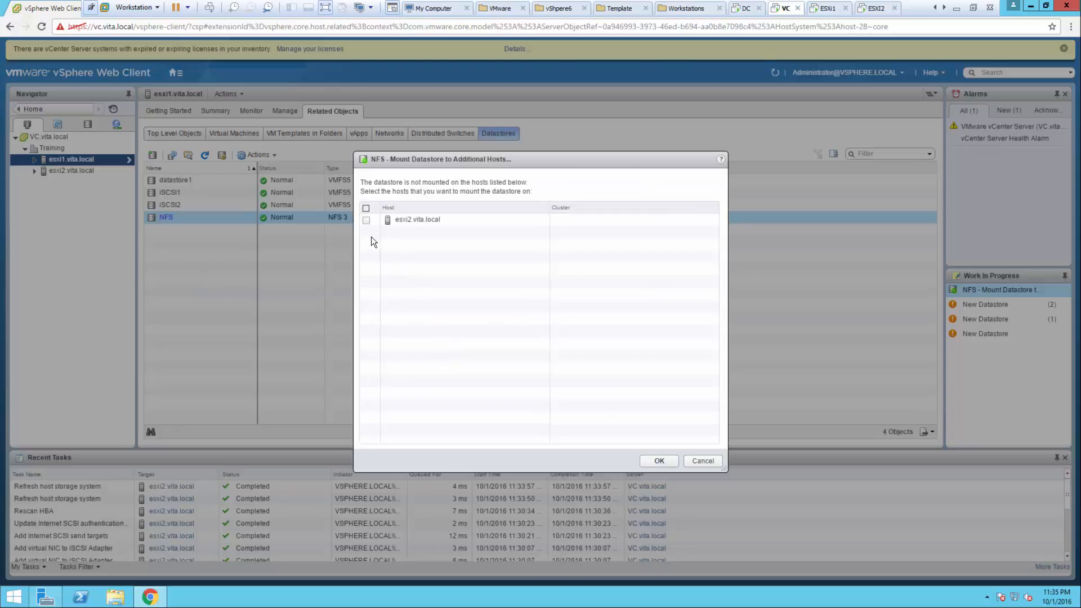
left_click(365, 220)
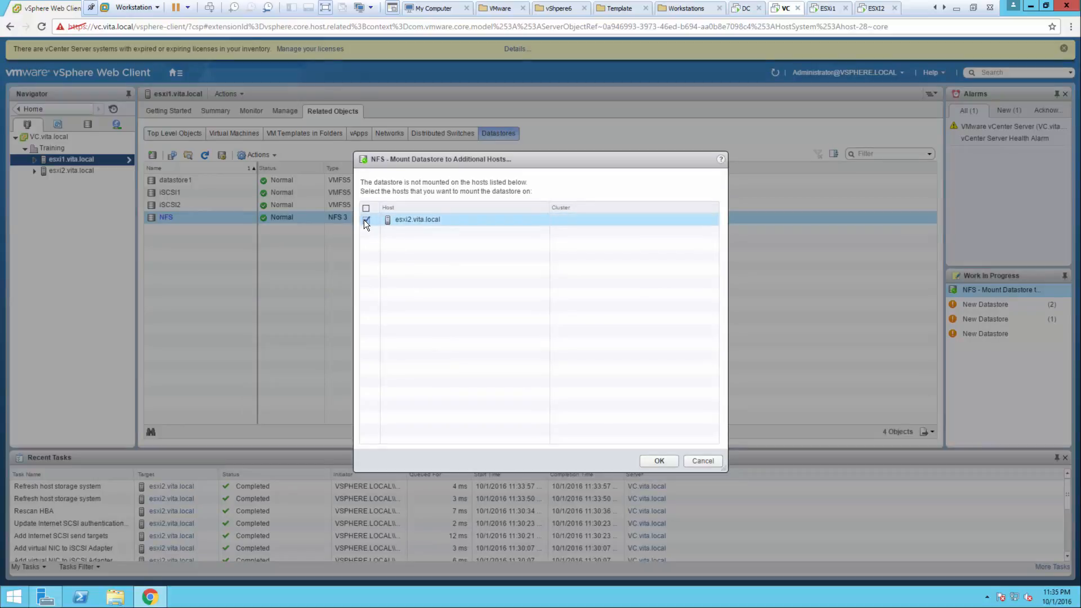
left_click(658, 459)
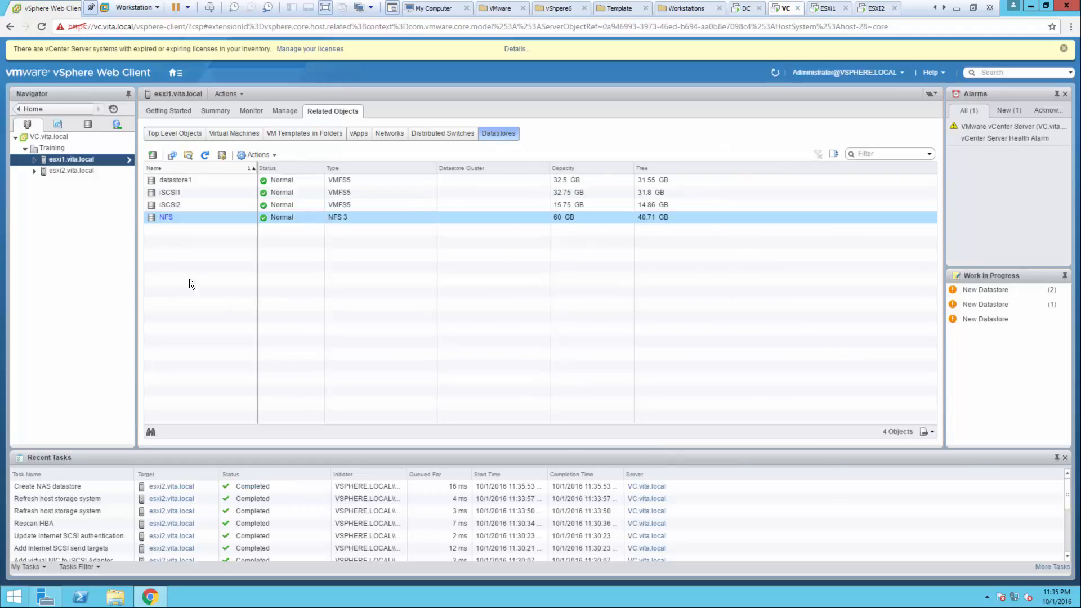
- Check that NFS now appears in esxi2's datastore list
left_click(78, 169)
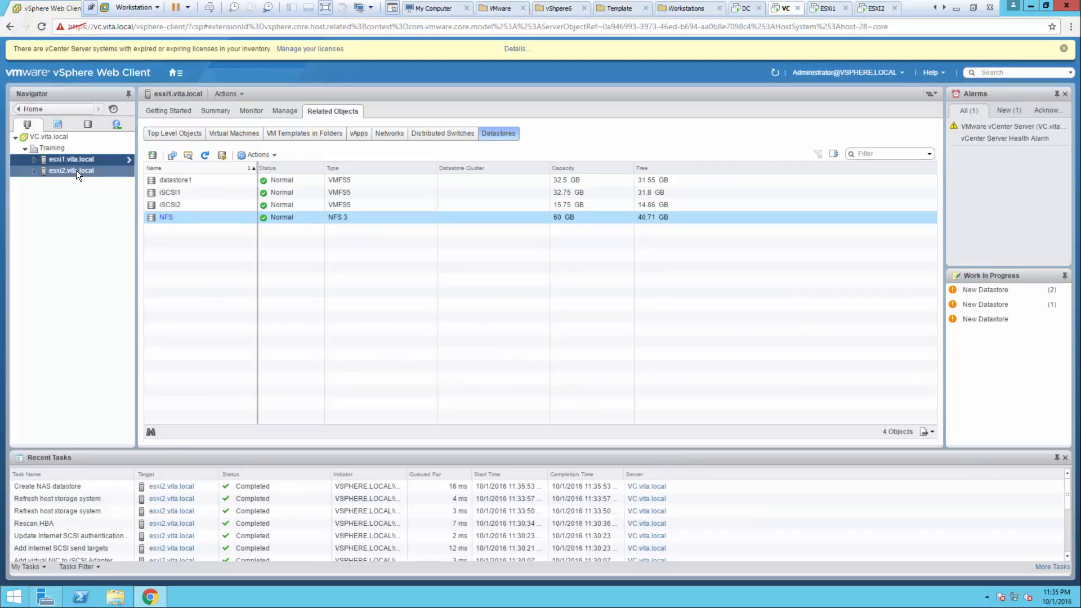
left_click(74, 168)
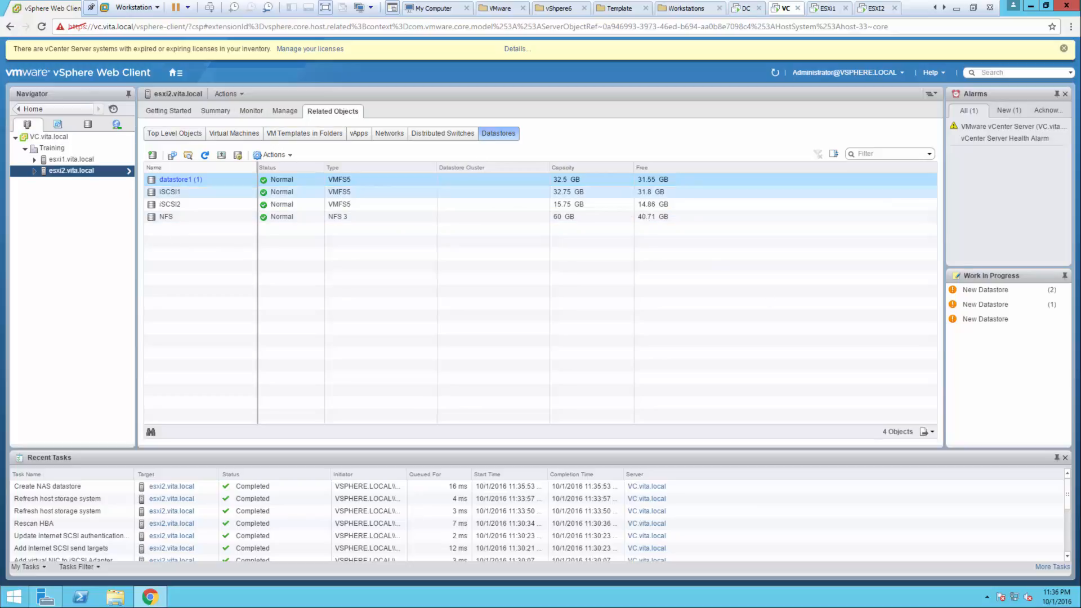
left_click(166, 217)
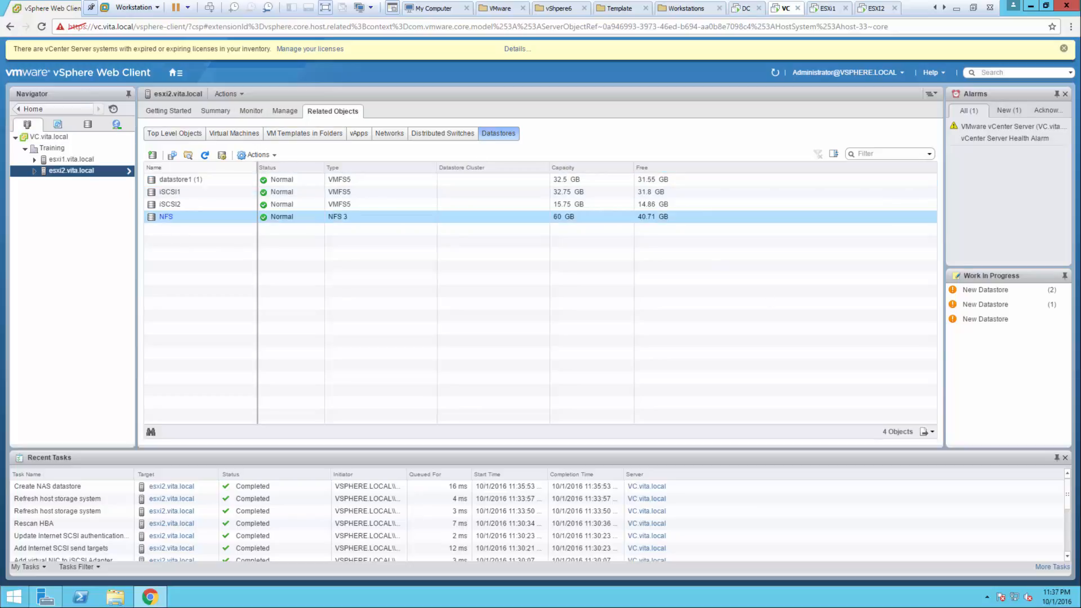